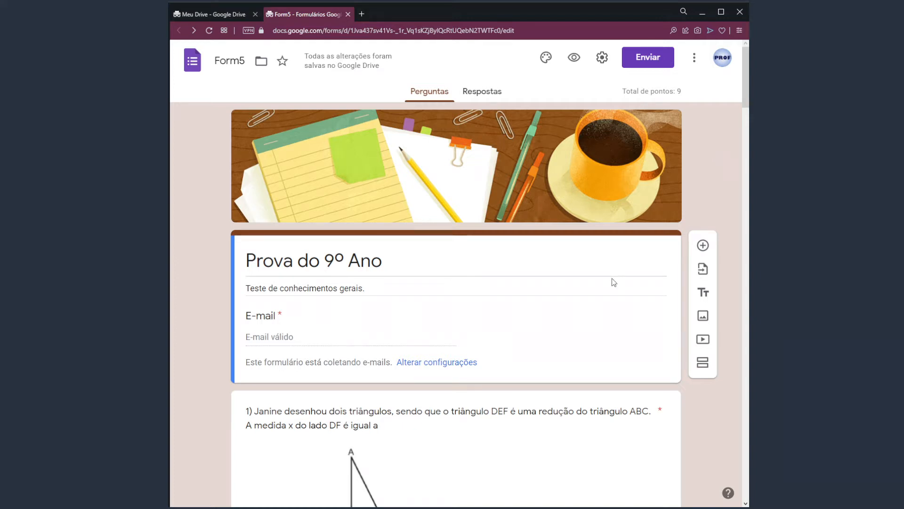
Step: Examine the exam's question order in the form editor and in the respondent preview, from question 1 through question 9
mouse_move(743, 84)
mouse_down()
mouse_move(744, 472)
mouse_move(744, 70)
mouse_up()
drag(744, 84, 747, 127)
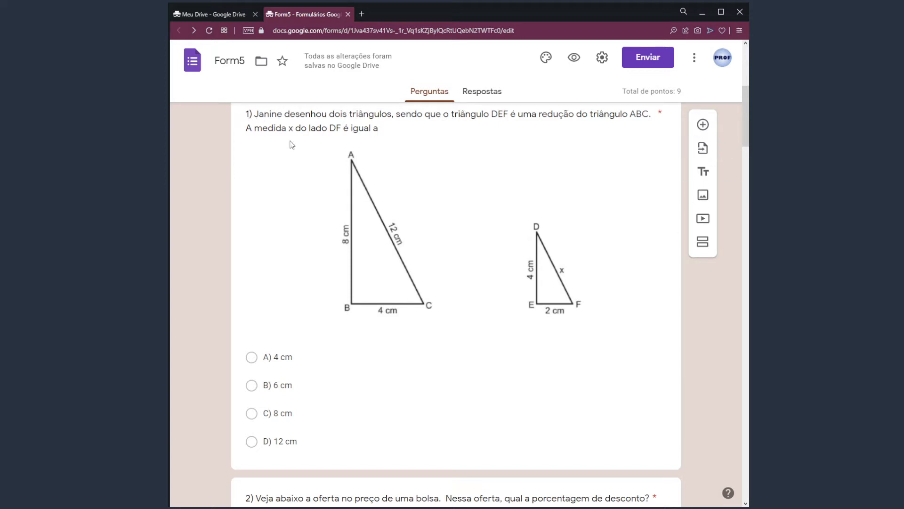
drag(746, 116, 744, 66)
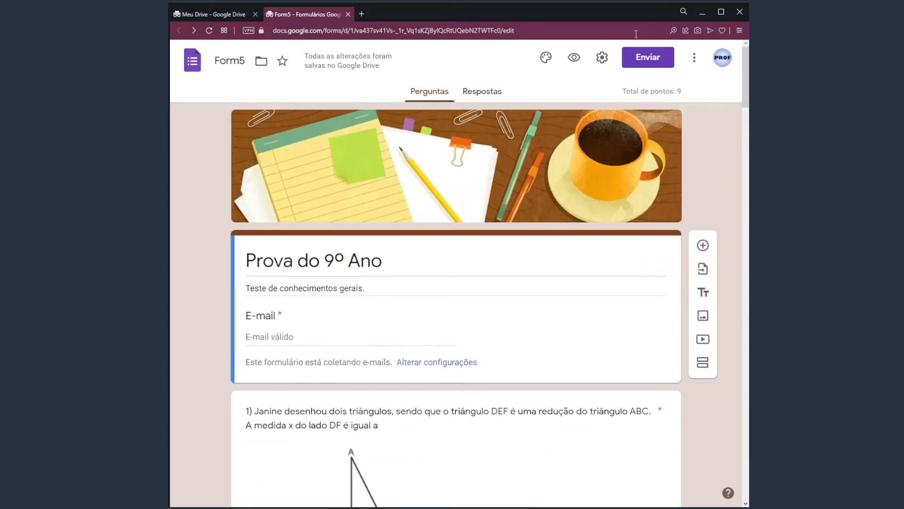
click(579, 62)
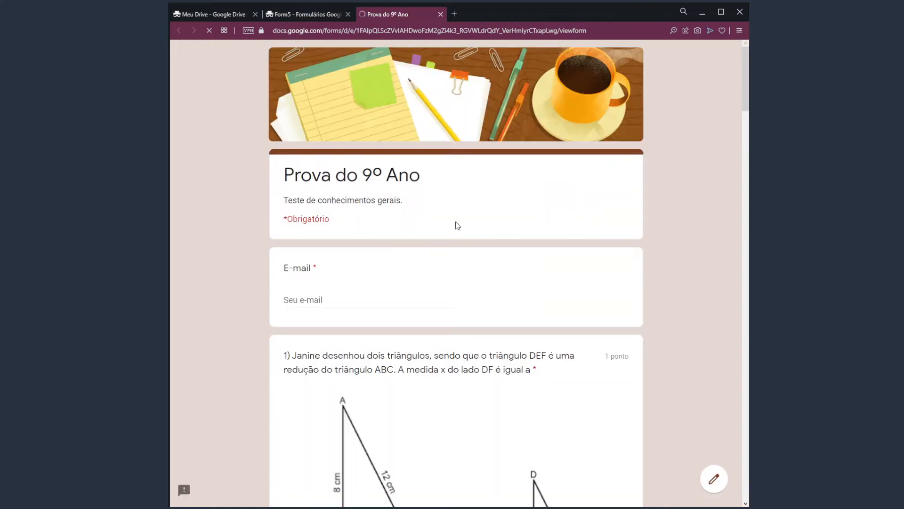
drag(743, 71, 747, 158)
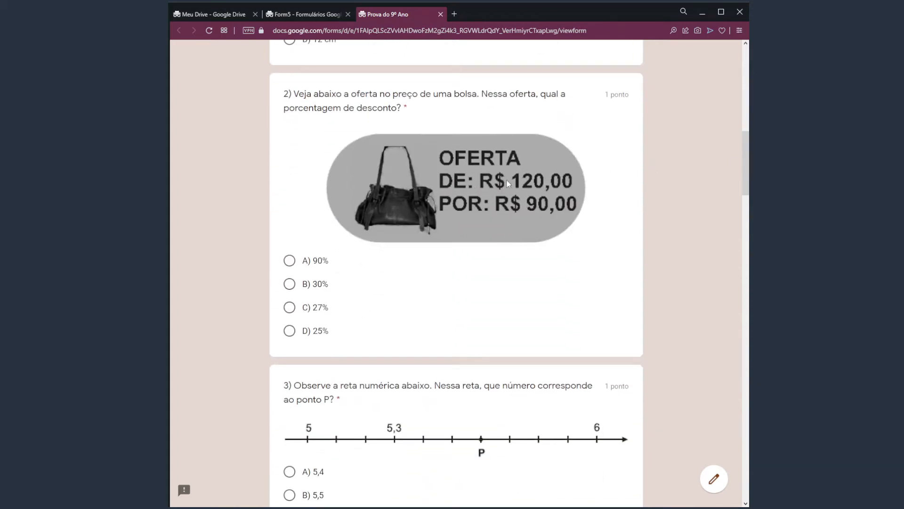
drag(745, 178, 727, 440)
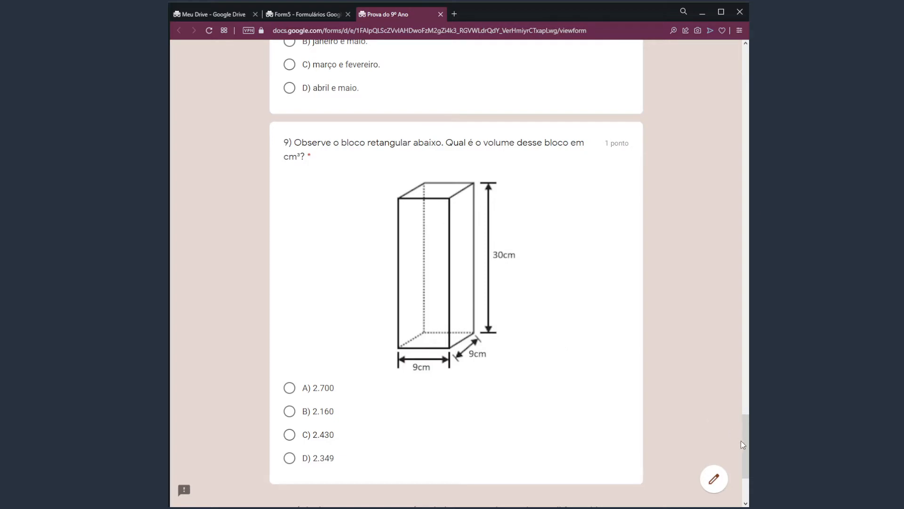
drag(743, 444, 672, 72)
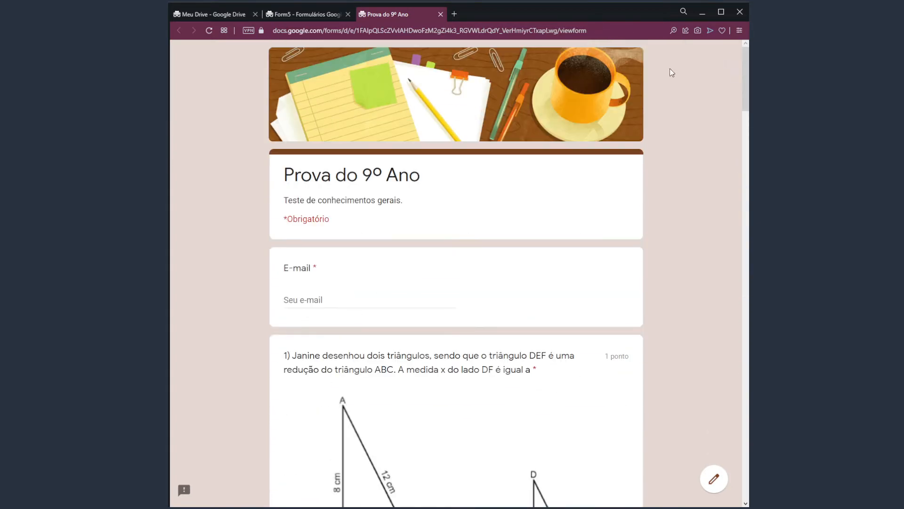
click(440, 14)
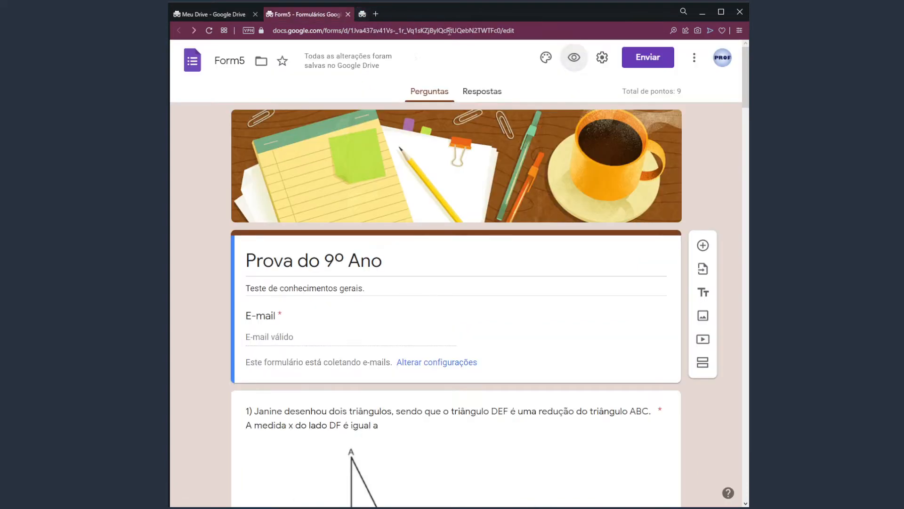
click(574, 59)
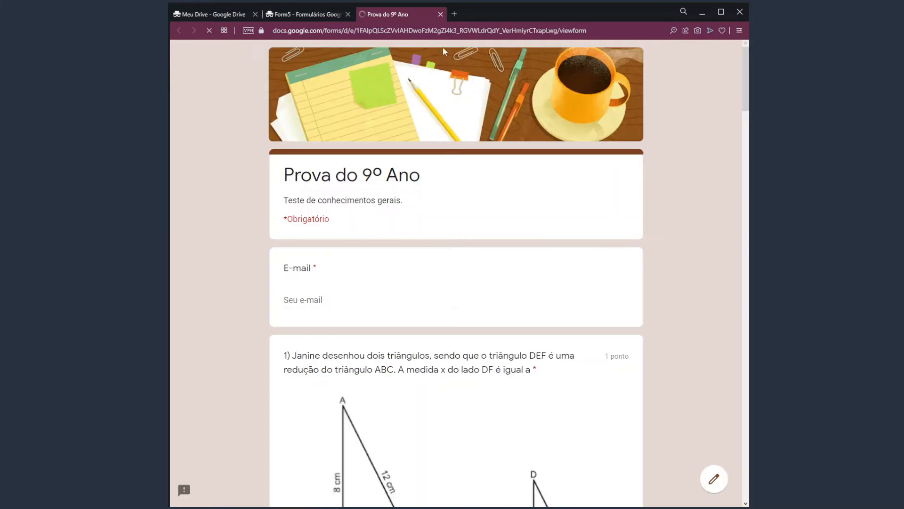
click(440, 14)
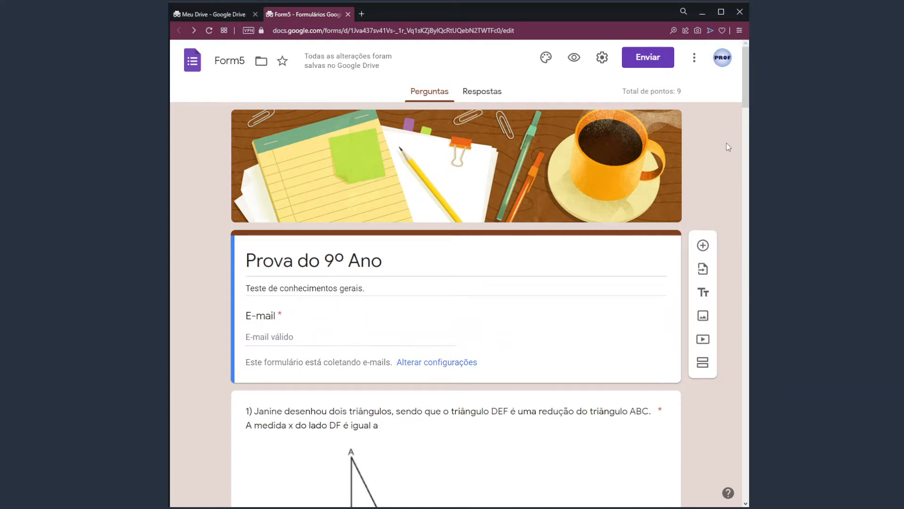
Step: Enable shuffling of the question order in the form's presentation settings and save the settings
click(602, 65)
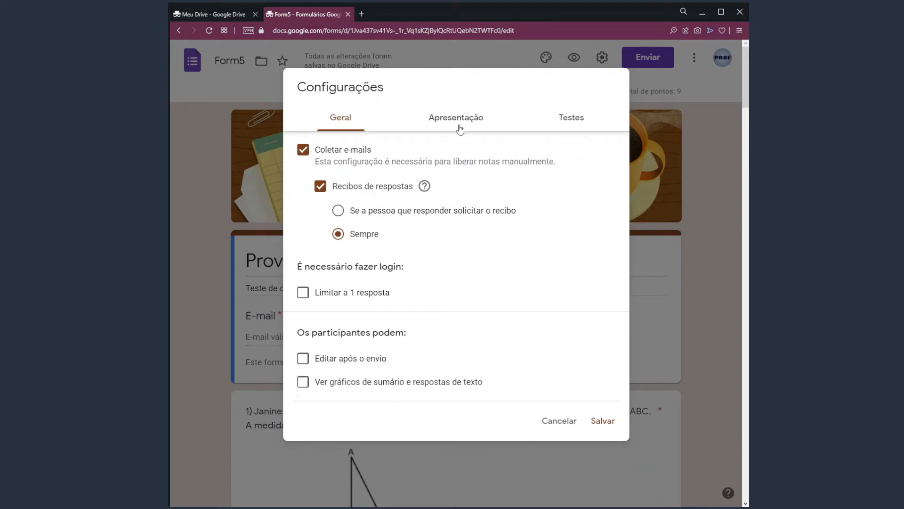
click(459, 128)
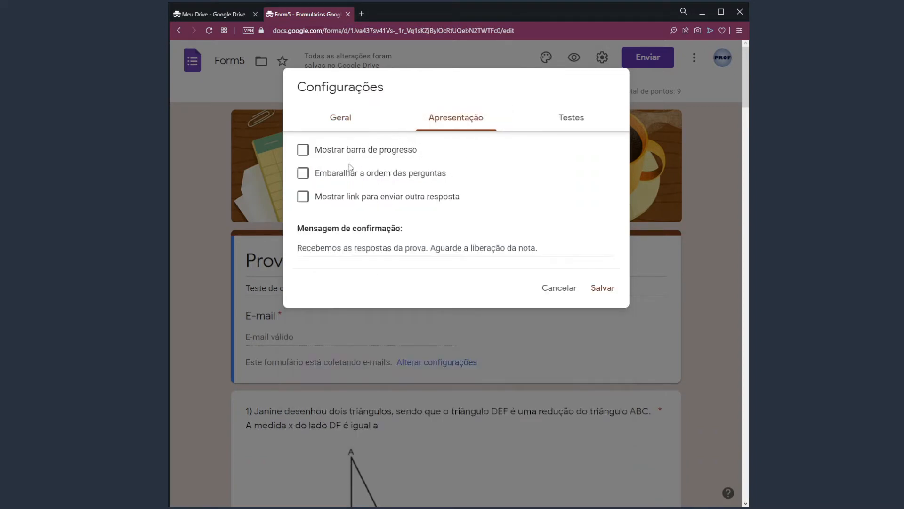
click(381, 175)
click(599, 288)
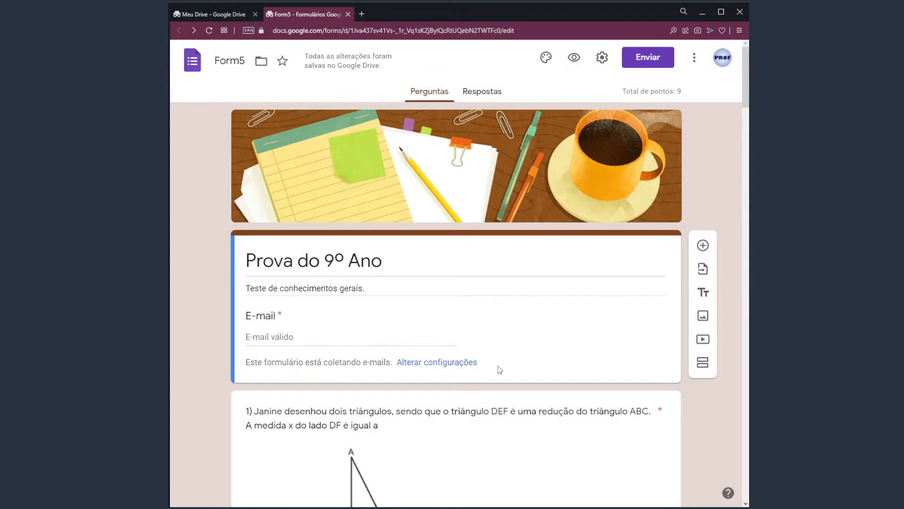
Step: Preview the form as a respondent and examine the order in which the first questions appear, then close the preview
scroll(438, 379, down, 2)
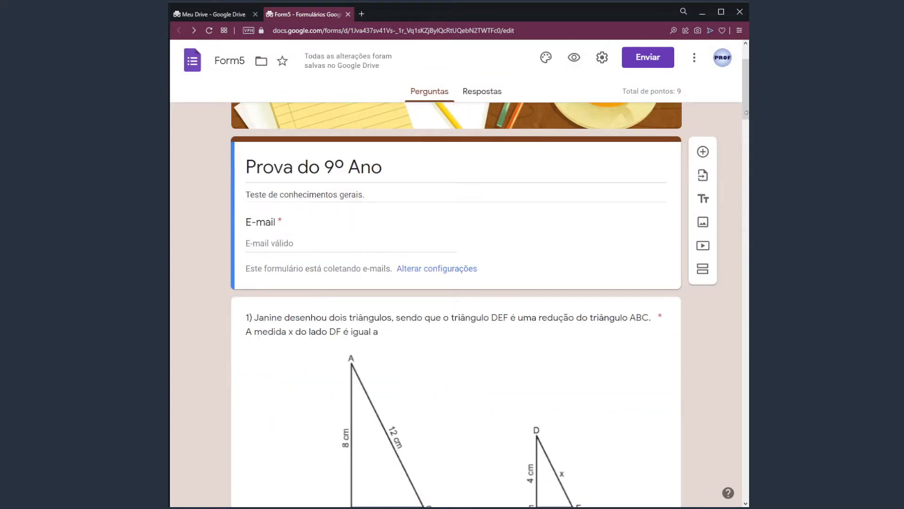
drag(746, 113, 746, 57)
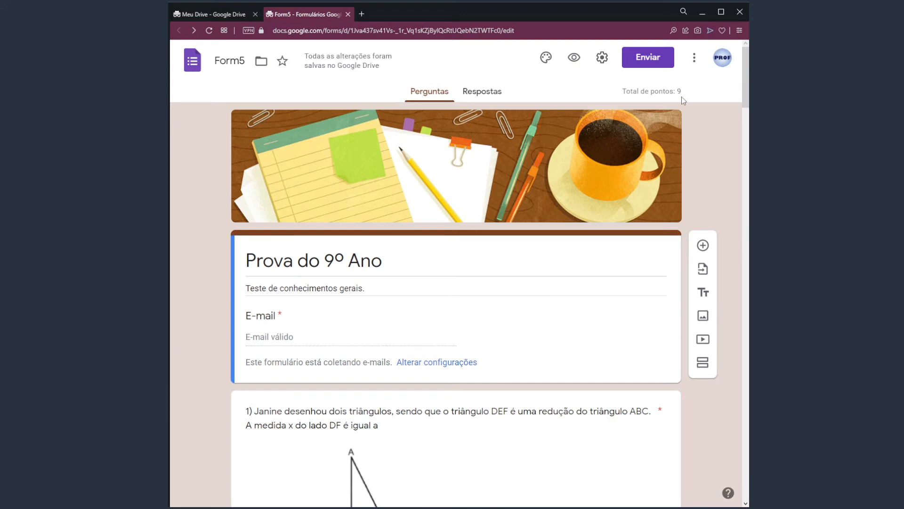
click(573, 60)
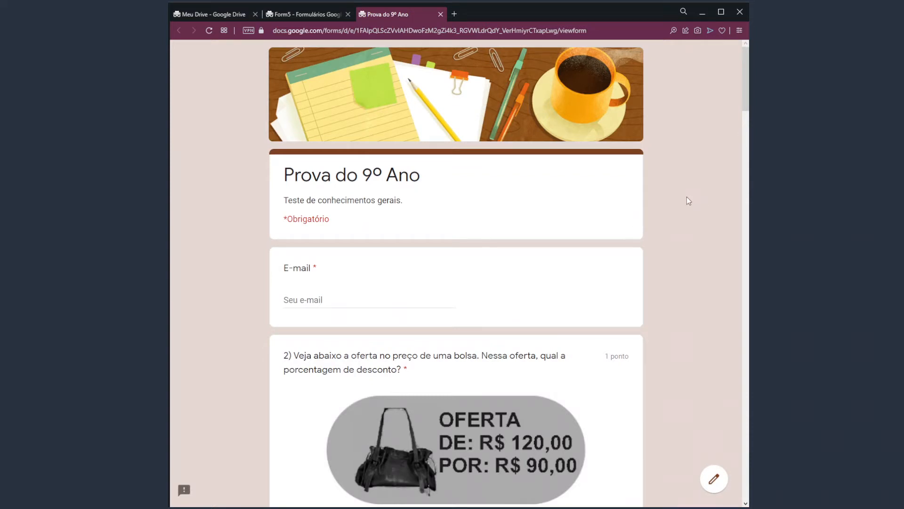
drag(745, 65, 747, 100)
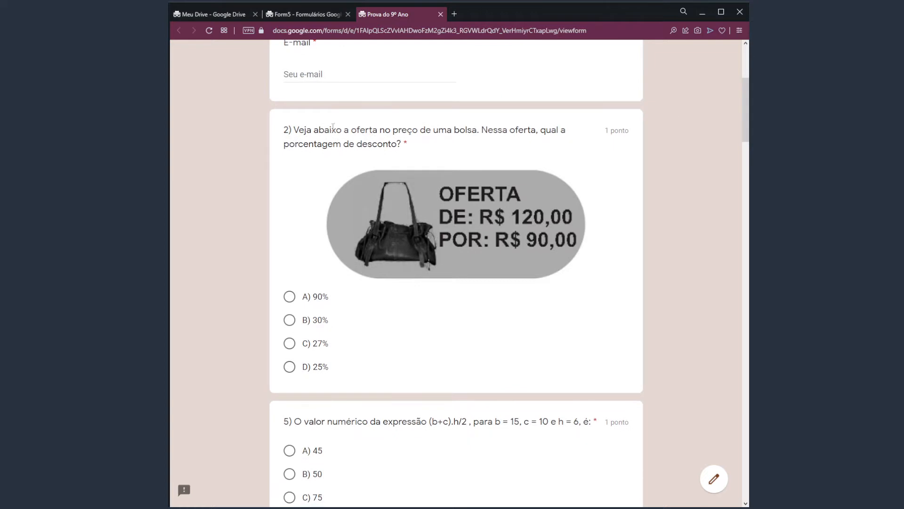
drag(287, 132, 407, 148)
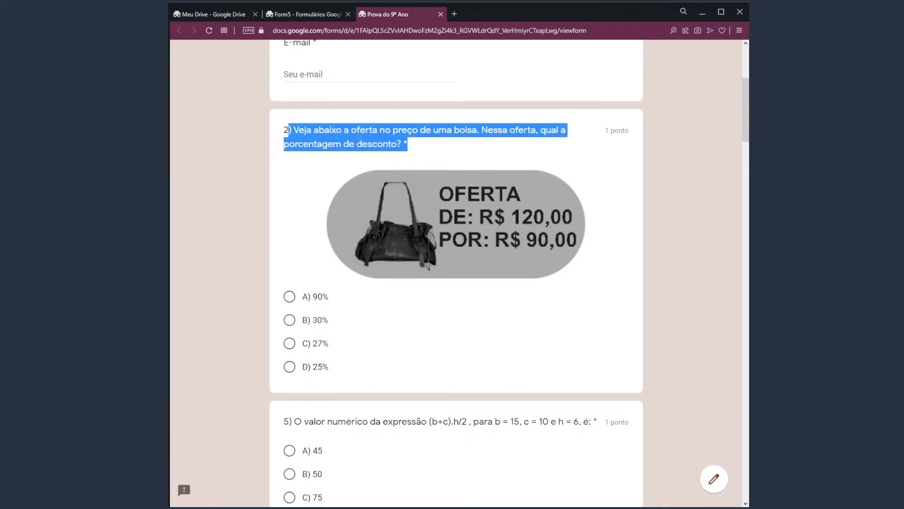
click(357, 144)
drag(745, 114, 746, 149)
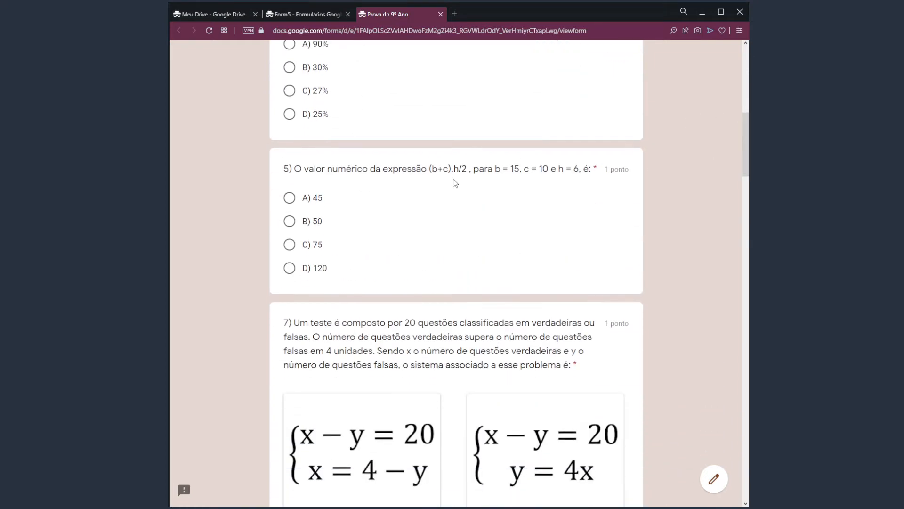
drag(393, 169, 528, 170)
drag(743, 138, 743, 169)
drag(292, 97, 455, 139)
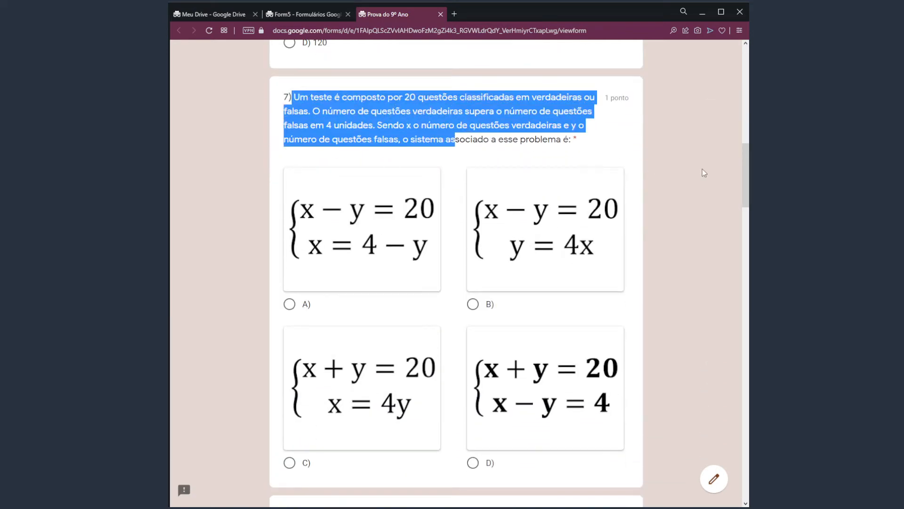
drag(742, 156, 736, 46)
scroll(391, 320, down, 2)
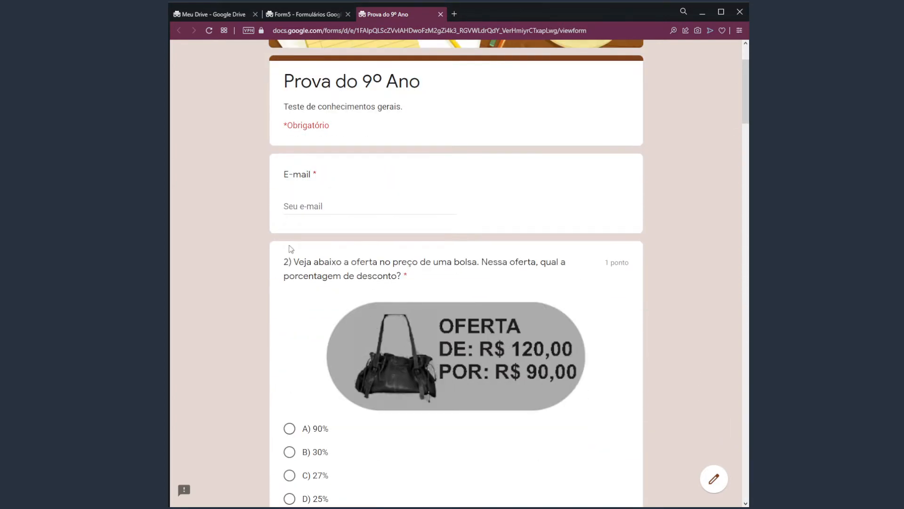
drag(284, 263, 369, 275)
drag(742, 92, 741, 141)
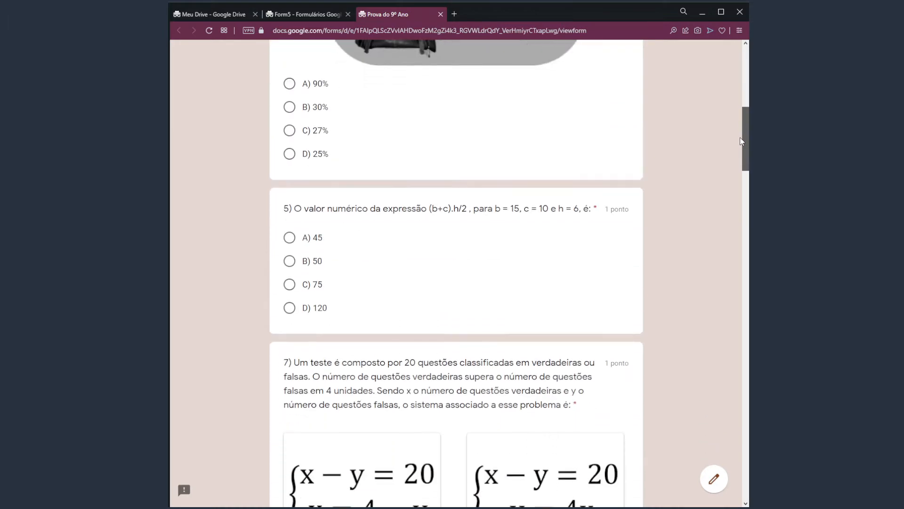
drag(370, 208, 443, 208)
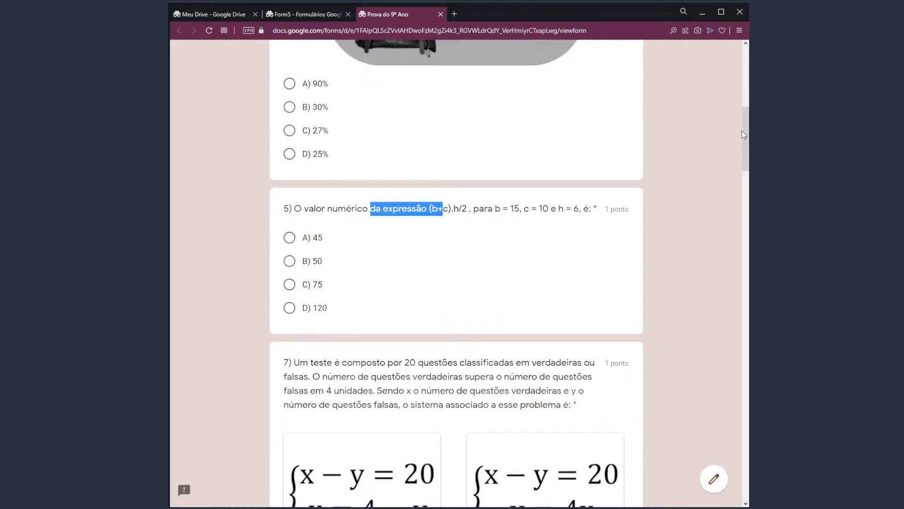
drag(743, 135, 743, 67)
click(441, 14)
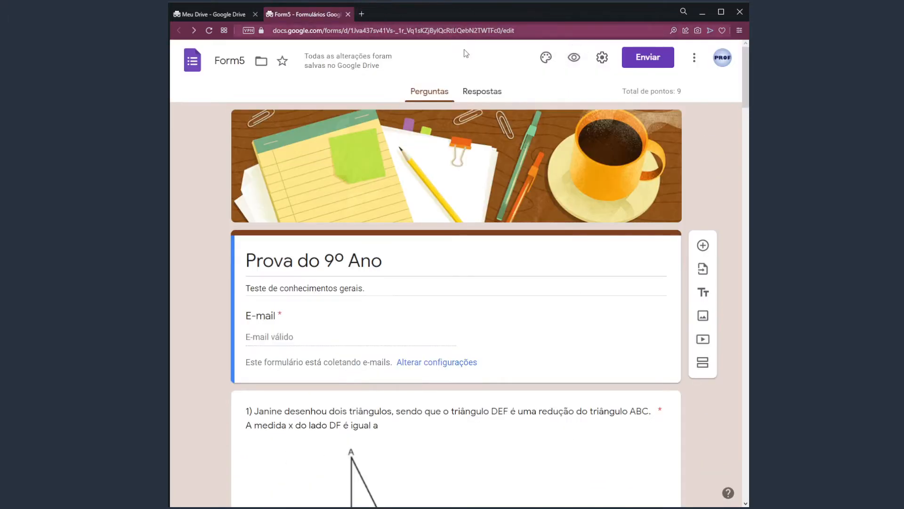
Step: Open a fresh respondent preview to compare its question order with the previous one, and return to the editor
click(574, 58)
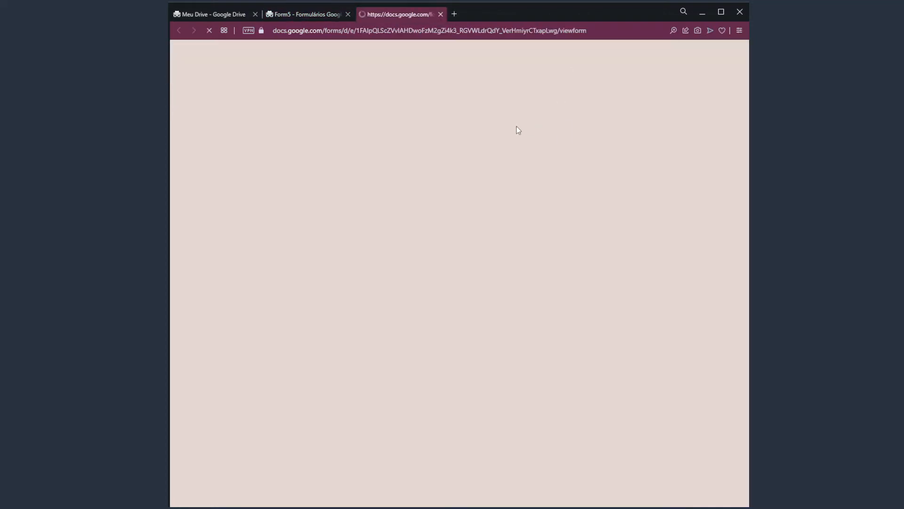
drag(744, 96, 743, 124)
drag(320, 123, 451, 151)
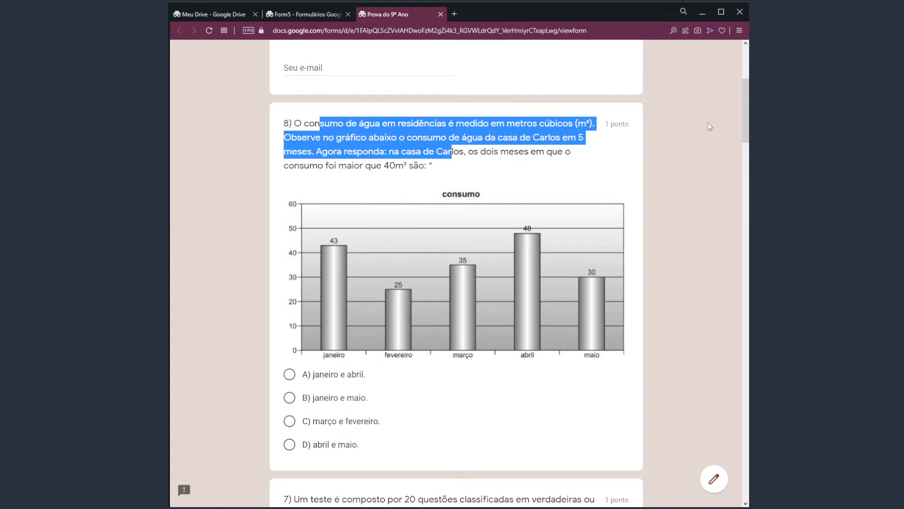
scroll(707, 141, down, 4)
drag(341, 294, 469, 338)
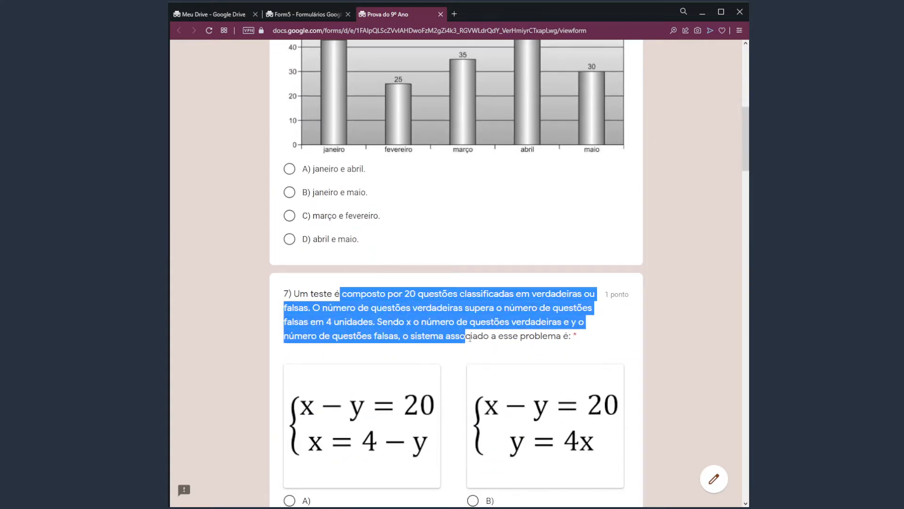
scroll(743, 139, up, 7)
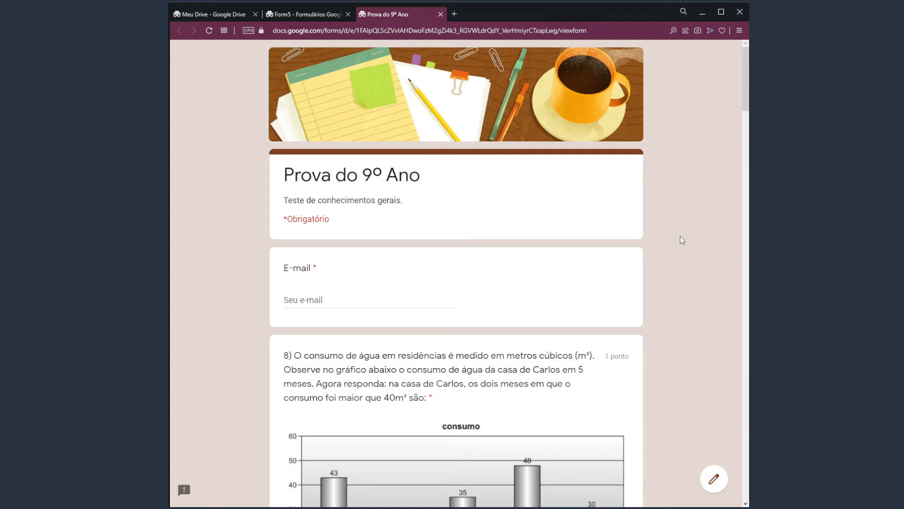
click(443, 14)
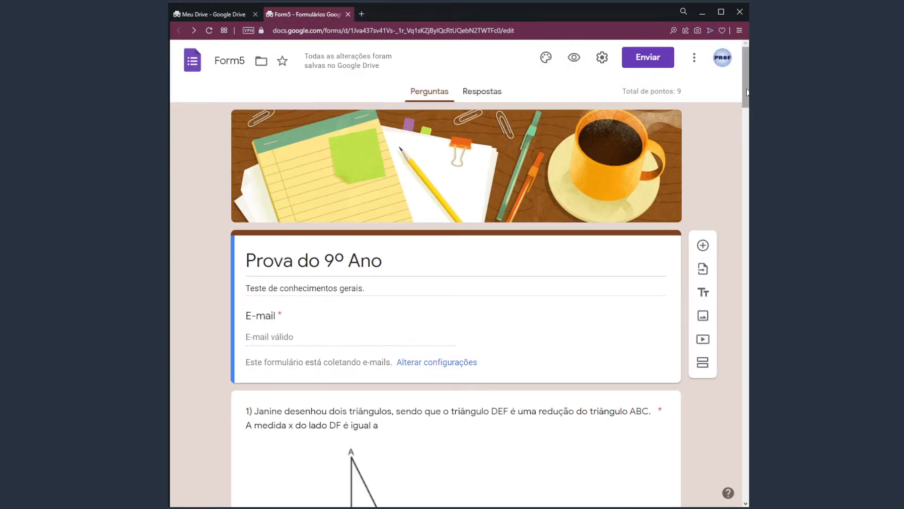
Step: Remove the "1)" numbering from the start of the question about Janine's triangles
scroll(363, 189, down, 5)
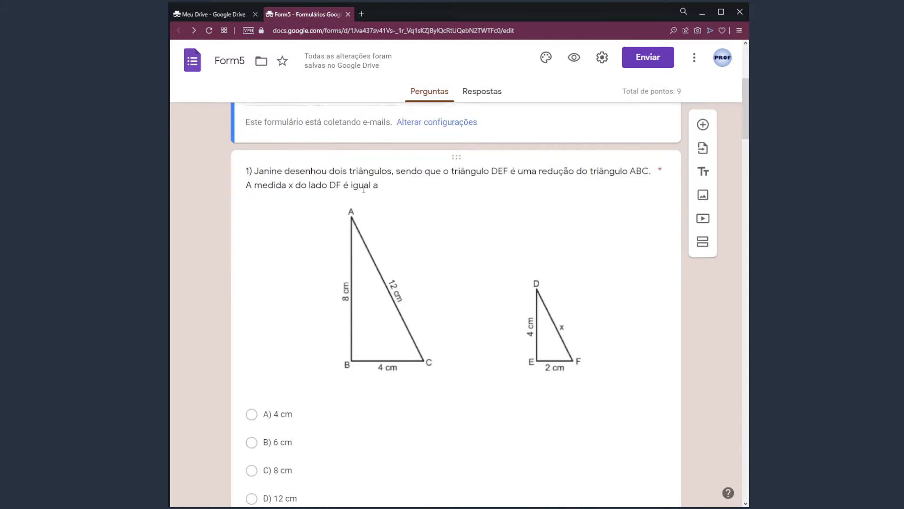
click(254, 171)
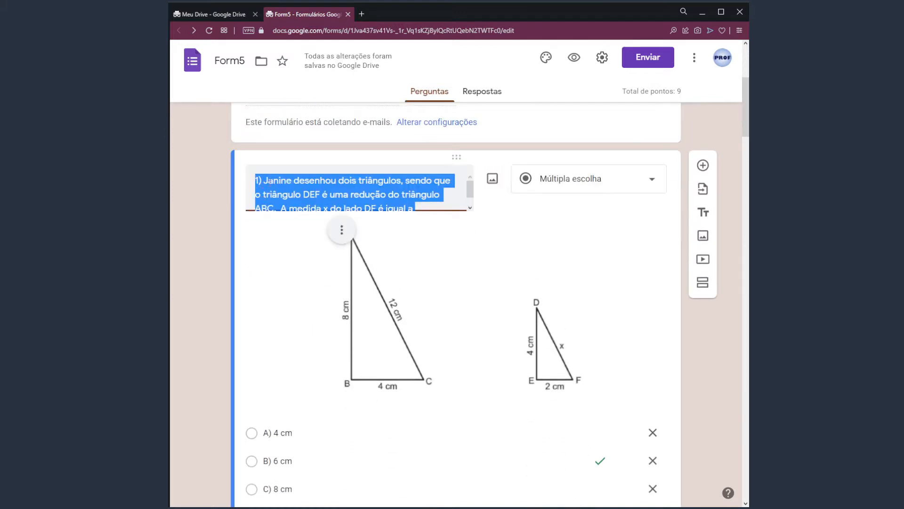
click(264, 182)
key(BackSpace)
key(BackSpace)
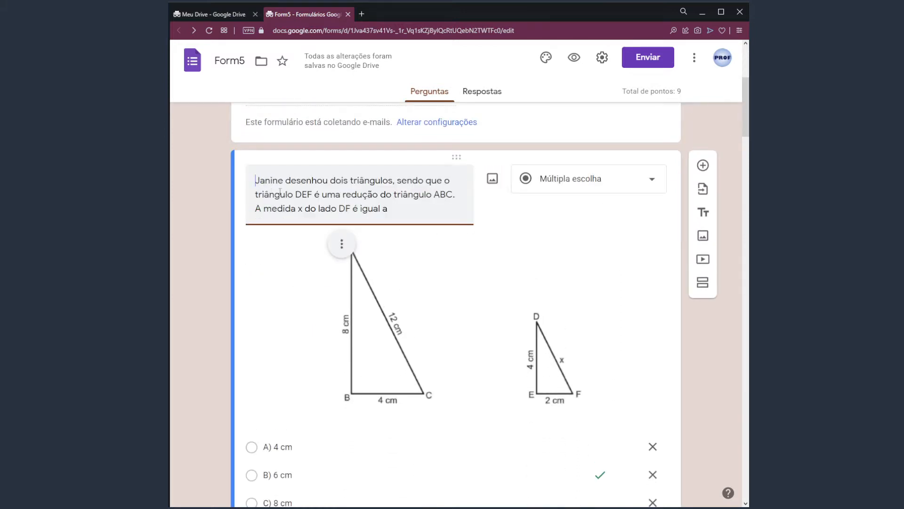
Step: Remove the "2)" numbering from the start of the question about the handbag discount
scroll(366, 315, down, 7)
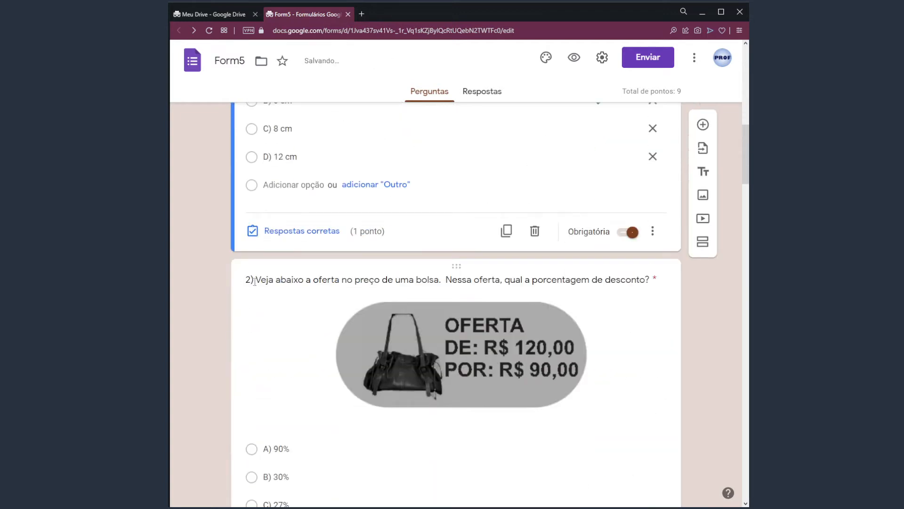
click(256, 279)
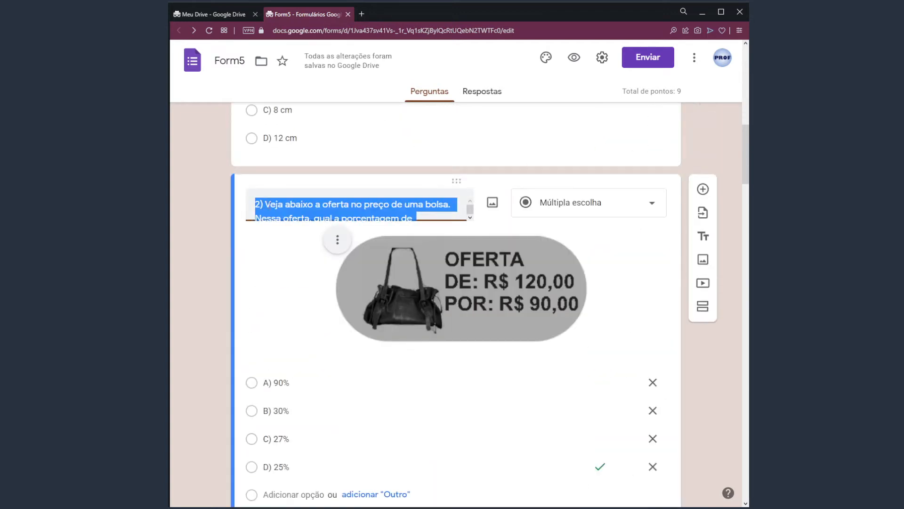
click(269, 206)
key(BackSpace)
key(BackSpace)
key(BackSpace)
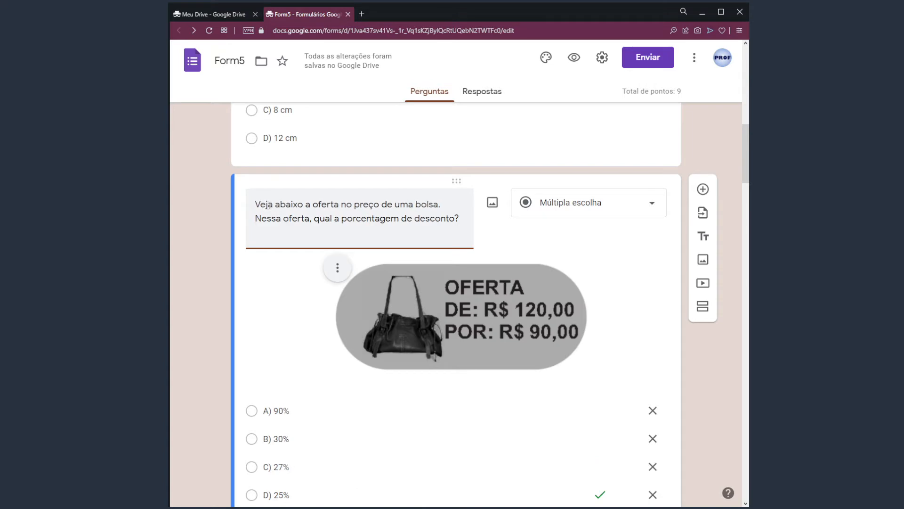
Step: Remove the "3)" numbering from the start of the question about point P on the number line
scroll(359, 332, down, 3)
scroll(359, 332, down, 4)
click(284, 317)
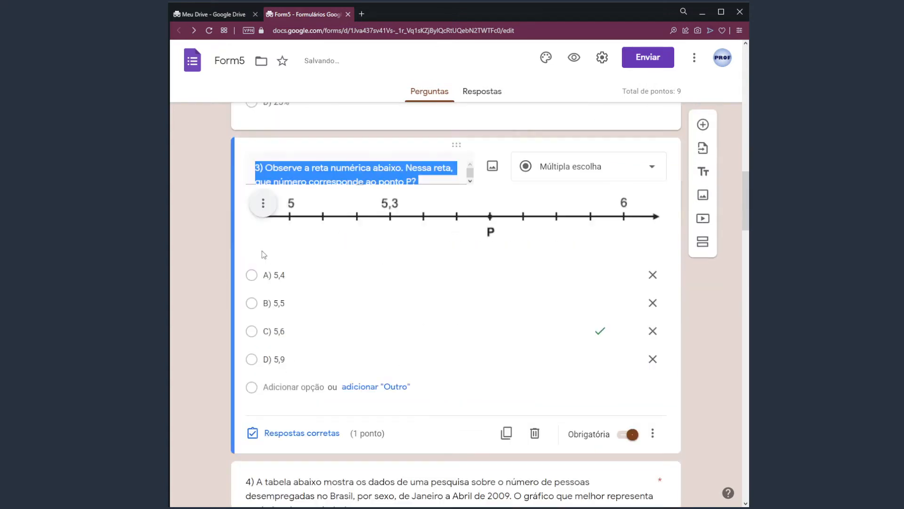
click(264, 168)
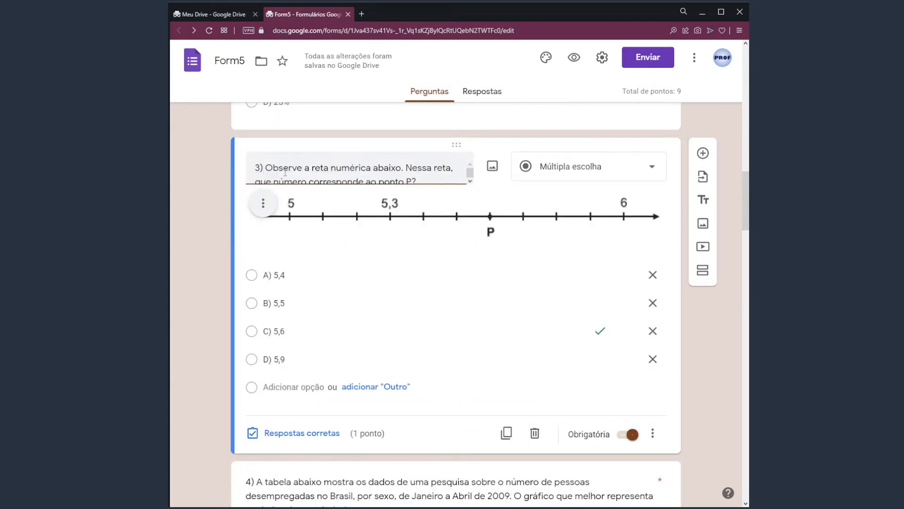
key(shift+Home)
key(BackSpace)
Step: Remove the "4)" numbering from the start of the question about the unemployment table
scroll(468, 312, down, 4)
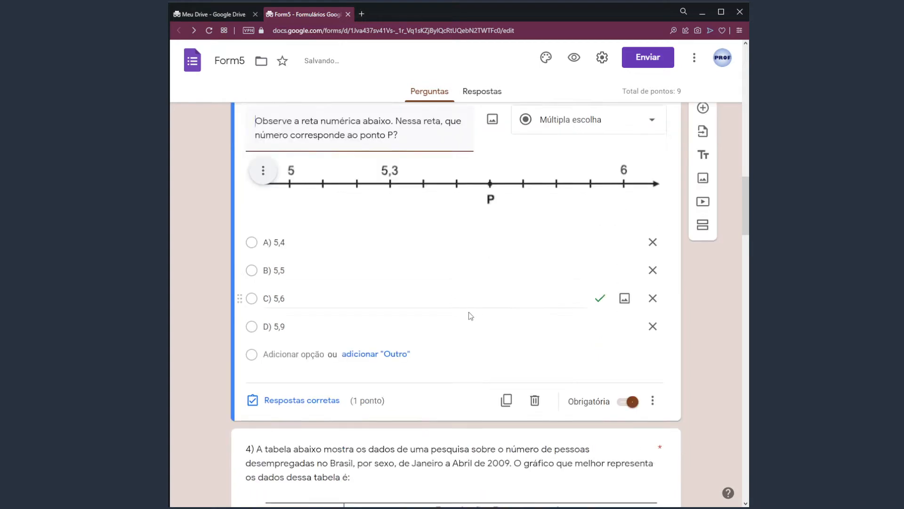
click(244, 312)
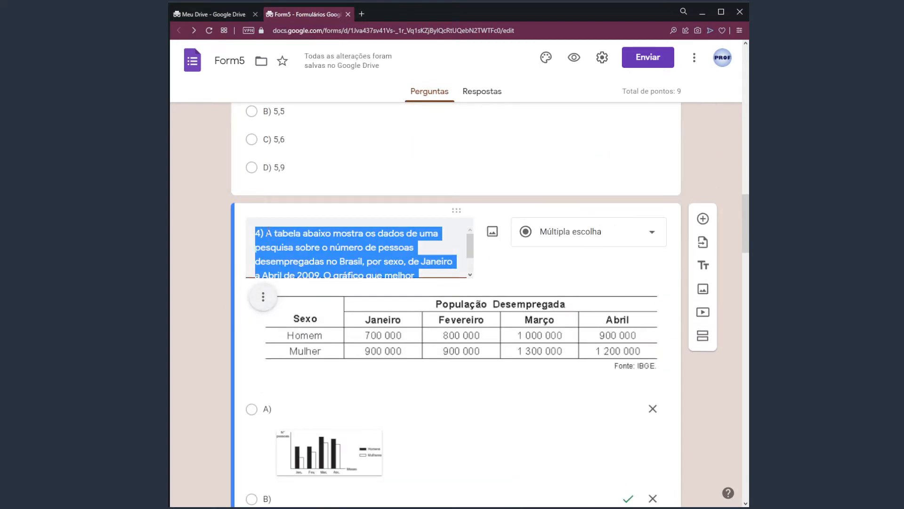
click(276, 239)
key(Up)
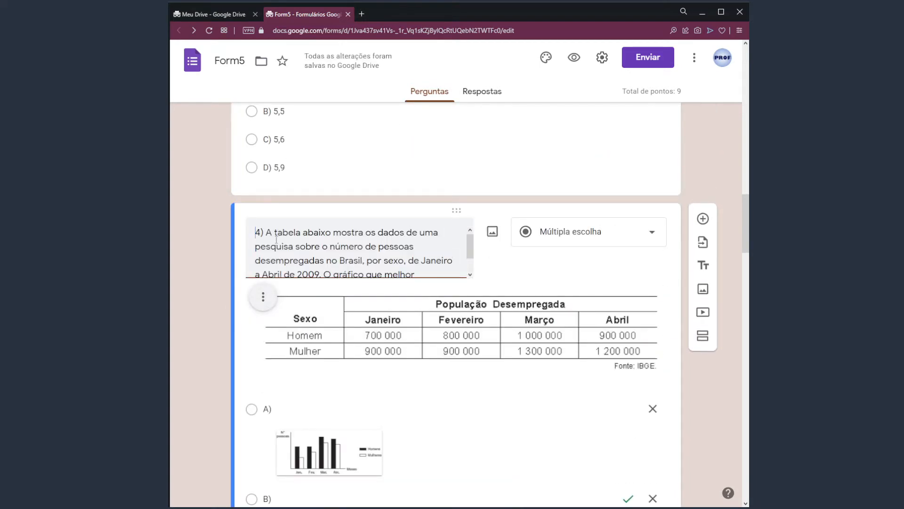
key(Delete)
key(Delete)
key(Delete)
Step: Remove the "5)" numbering from the start of the question about the numerical value of the expression (b+c).h/2
scroll(363, 284, down, 7)
scroll(336, 325, down, 4)
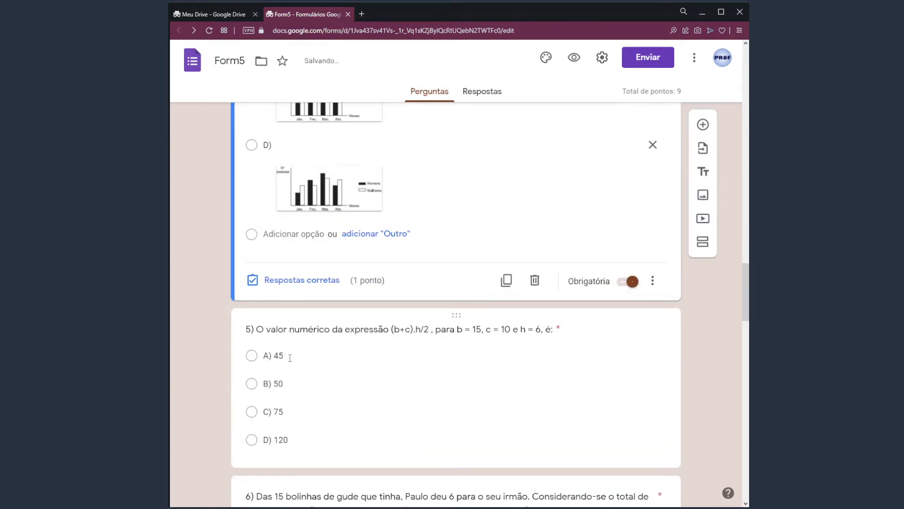
click(263, 330)
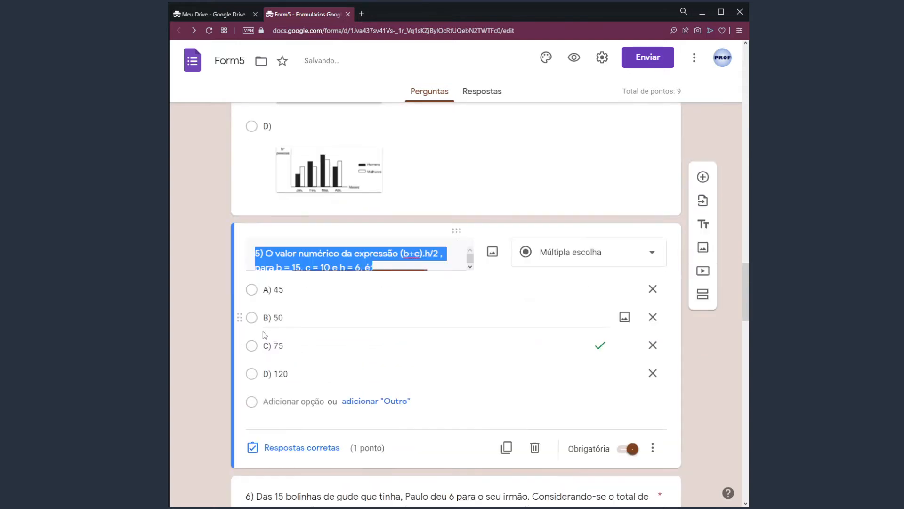
click(272, 256)
key(BackSpace)
key(BackSpace)
key(BackSpace)
Step: Remove the "6)" numbering and its trailing space from the start of the question about the 15 marbles
scroll(264, 283, down, 5)
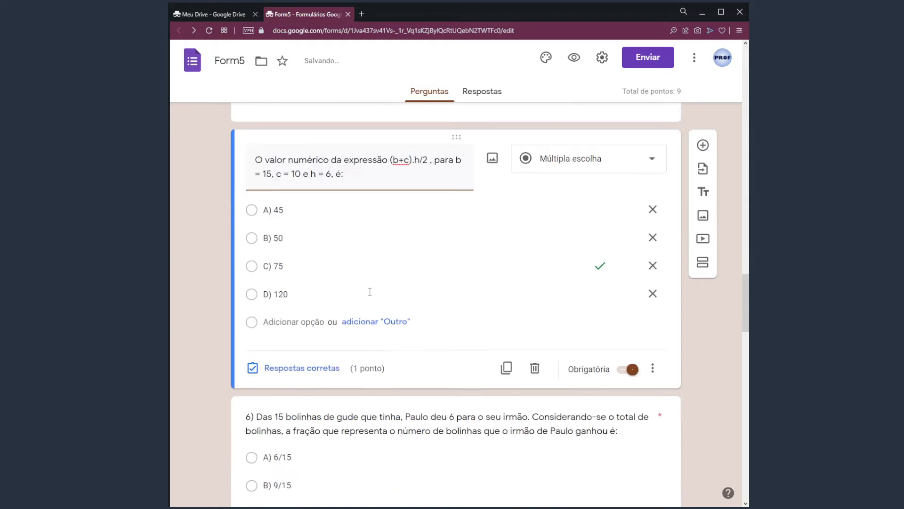
click(257, 285)
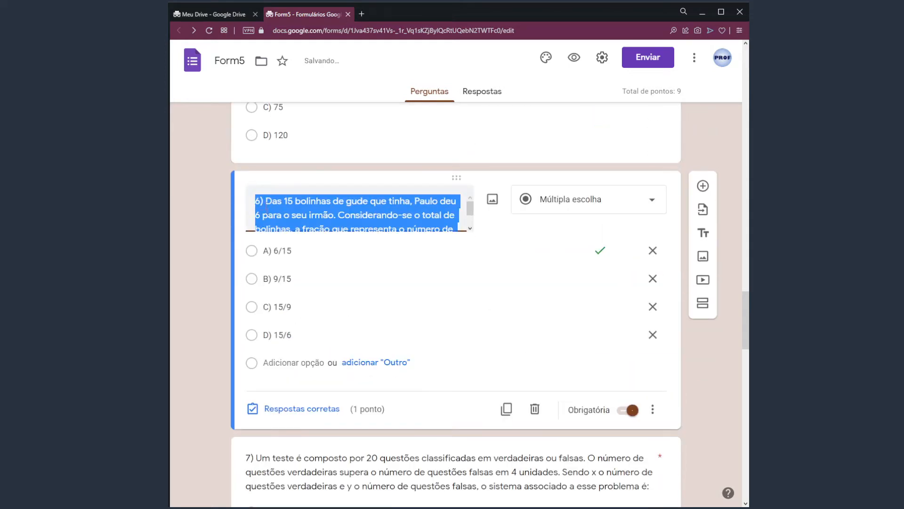
click(265, 204)
key(BackSpace)
key(BackSpace)
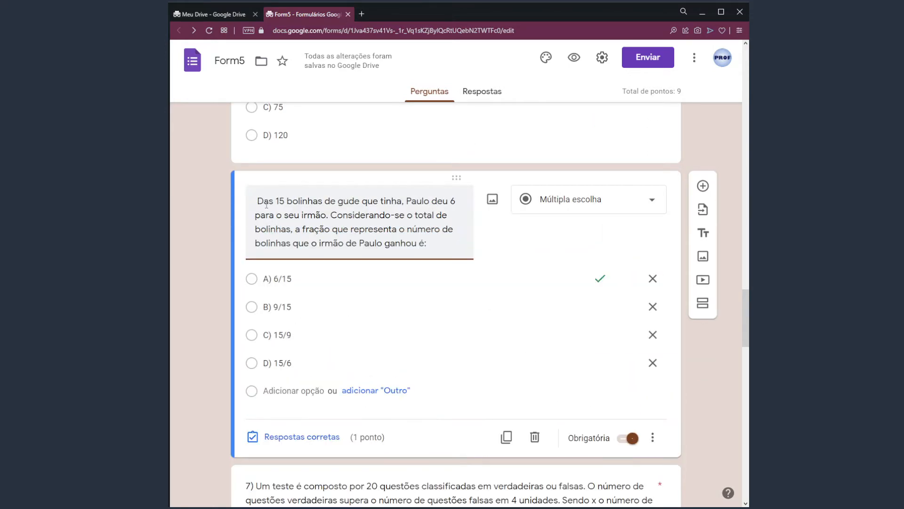
key(Delete)
Step: Remove the "7)" numbering from the start of the question about the test with 20 true-or-false items
scroll(349, 312, down, 4)
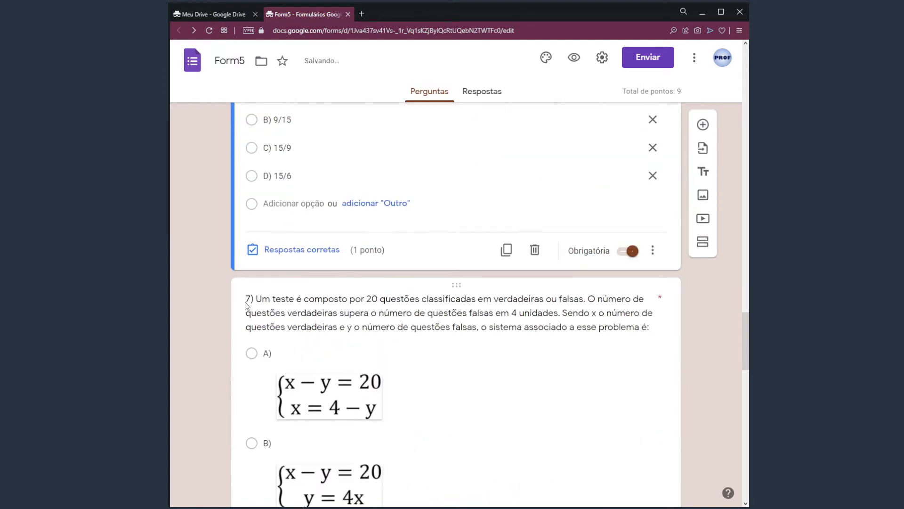
click(268, 228)
key(BackSpace)
key(BackSpace)
key(BackSpace)
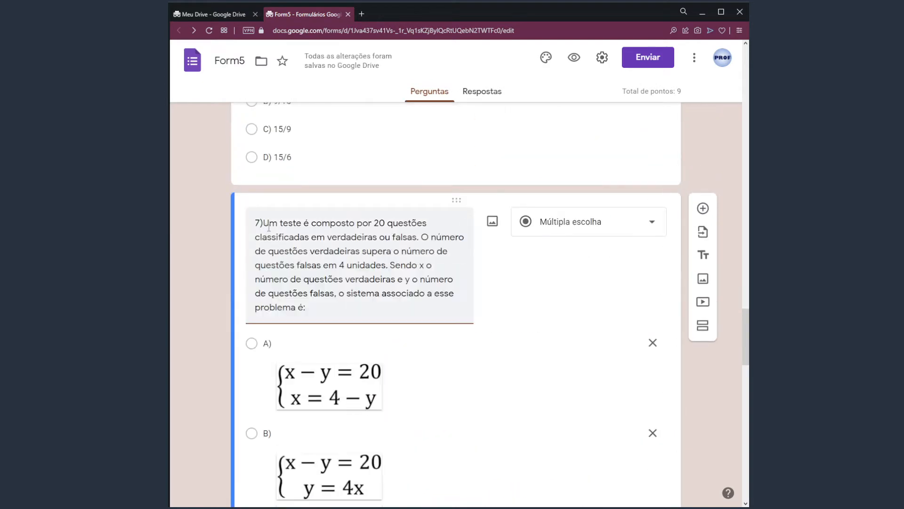
Step: Remove the "8)" numbering from the start of the question about household water consumption
scroll(321, 271, down, 2)
scroll(321, 272, down, 6)
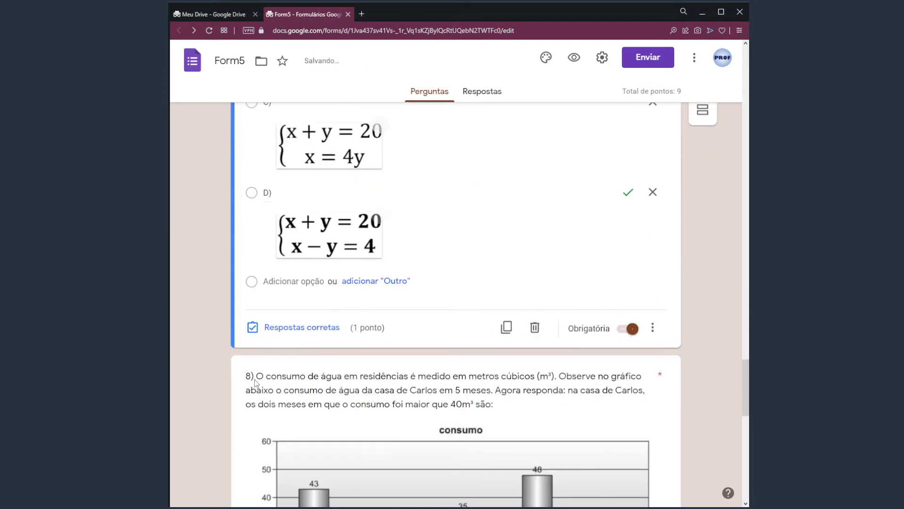
click(267, 303)
click(265, 302)
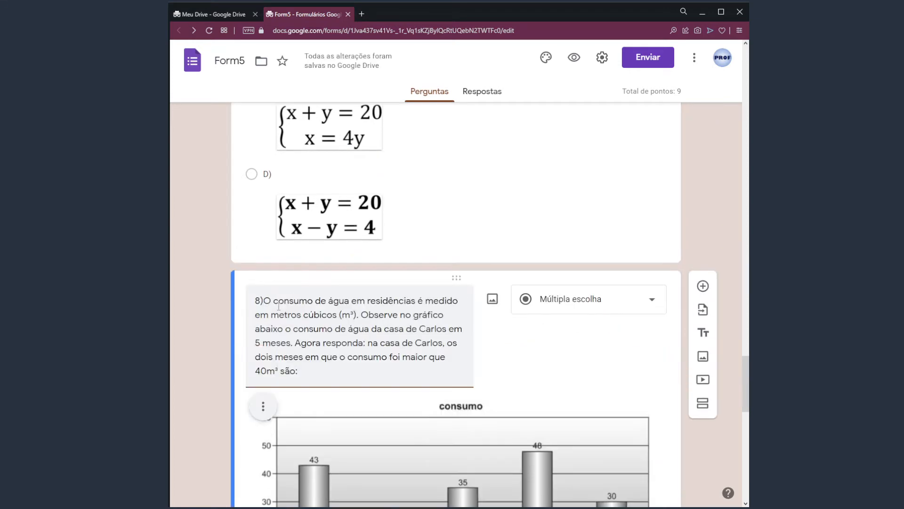
key(BackSpace)
key(BackSpace)
key(BackSpace)
Step: Remove the "9)" numbering from the start of the question about the rectangular block's volume
scroll(312, 298, down, 13)
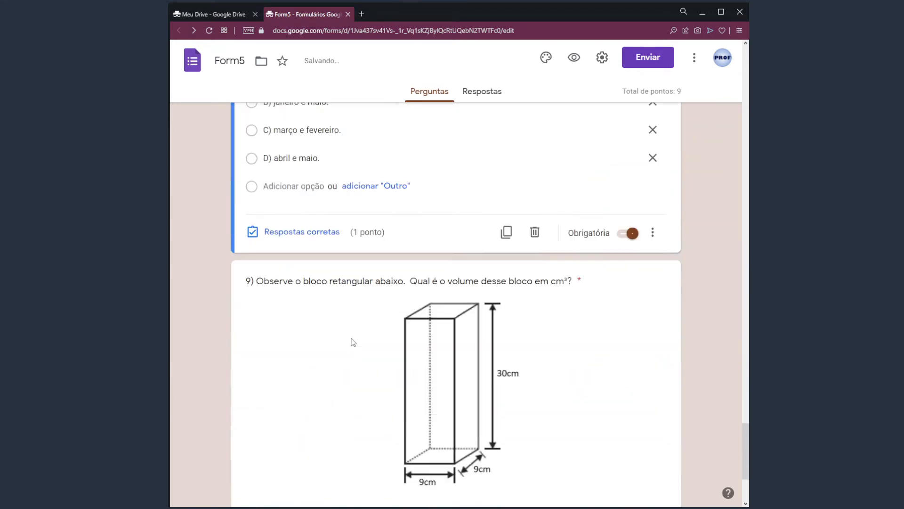
click(259, 236)
click(266, 159)
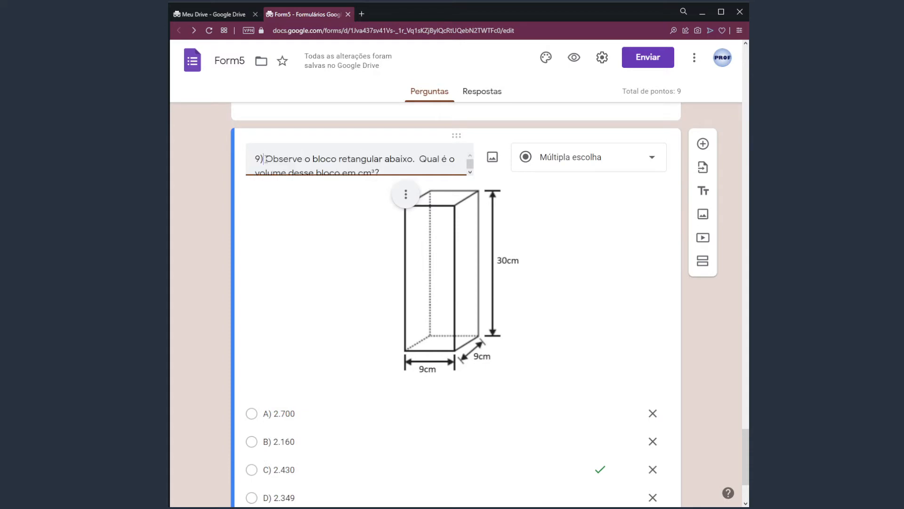
key(BackSpace)
key(BackSpace)
key(BackSpace)
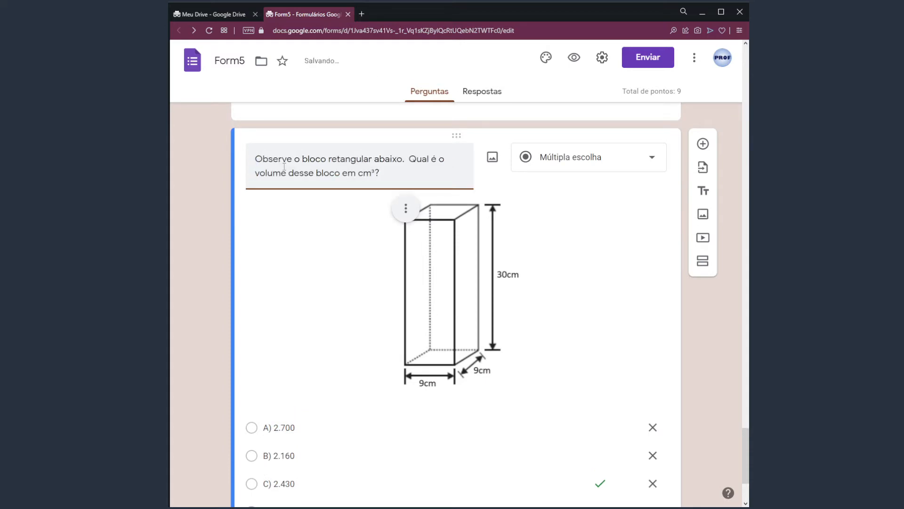
Step: Preview the form as a respondent and examine the numbering and order of the first questions, the triangles and the marbles
scroll(517, 342, down, 3)
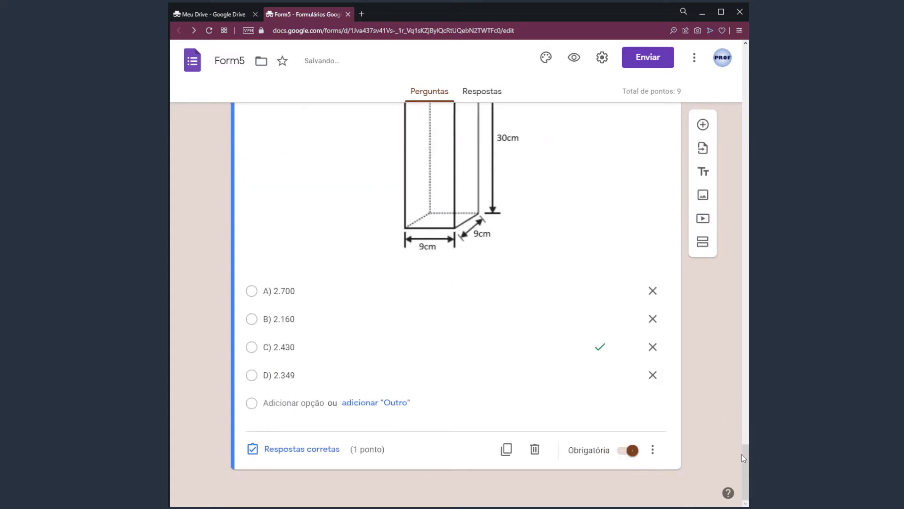
drag(744, 458, 742, 61)
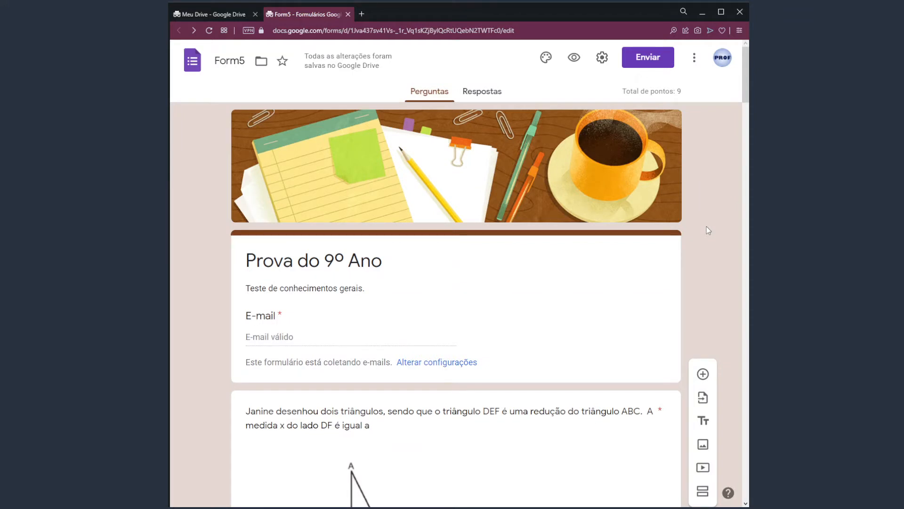
click(574, 63)
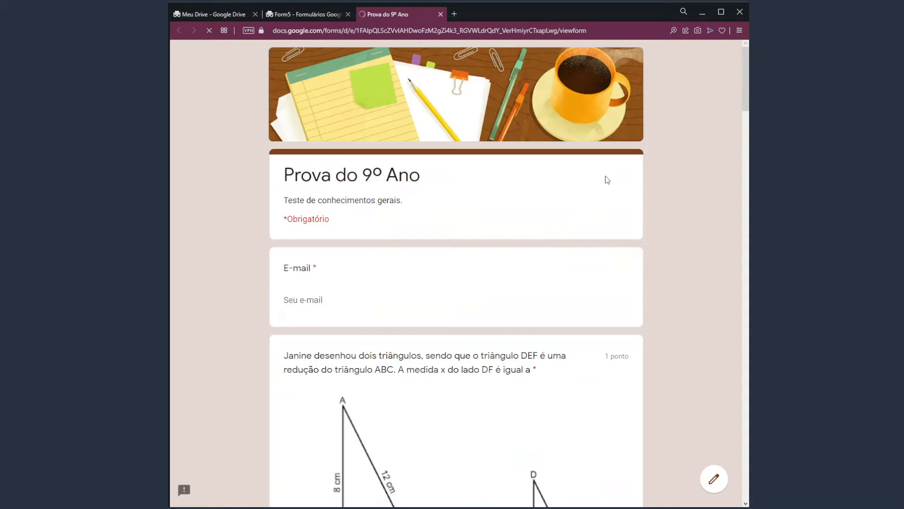
scroll(746, 110, down, 5)
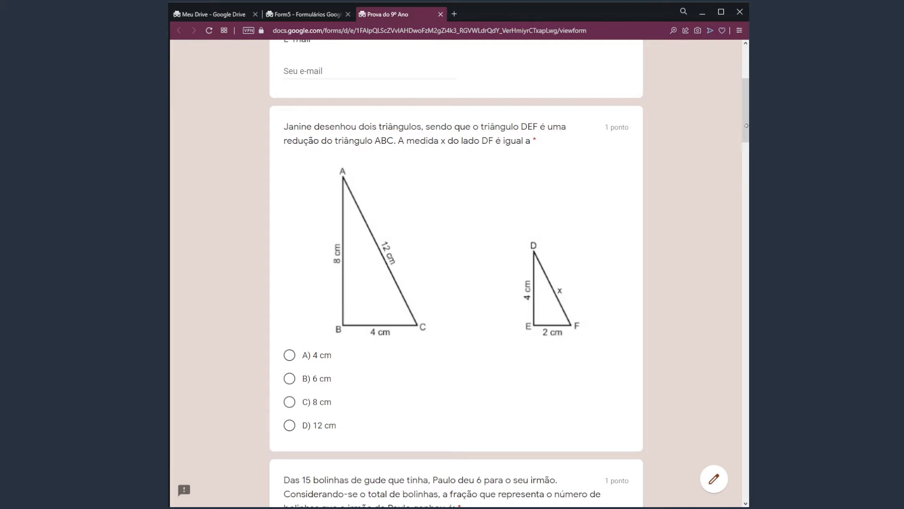
drag(747, 127, 744, 163)
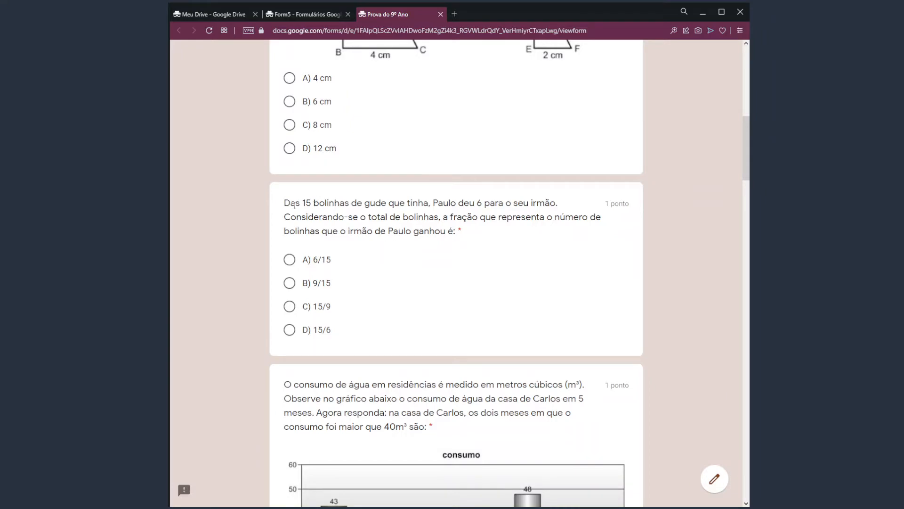
drag(295, 206, 418, 204)
scroll(645, 219, up, 5)
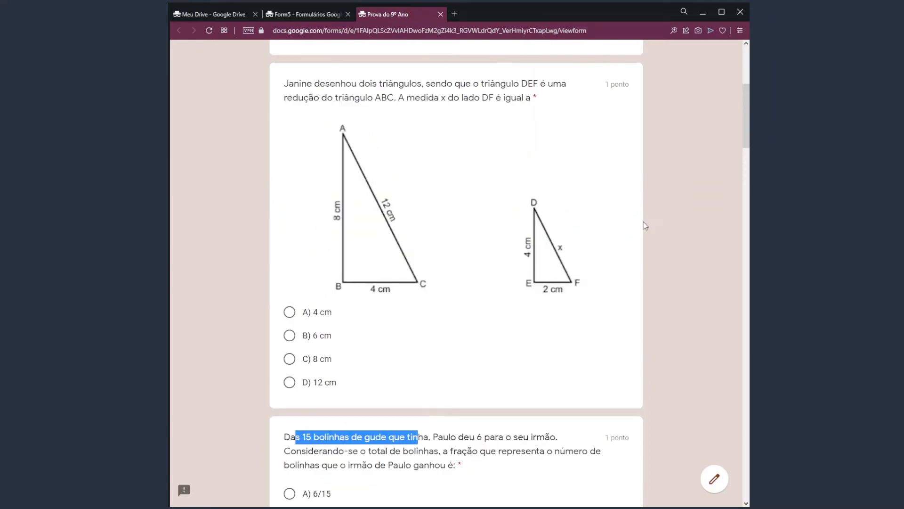
scroll(575, 221, up, 3)
drag(295, 224, 394, 238)
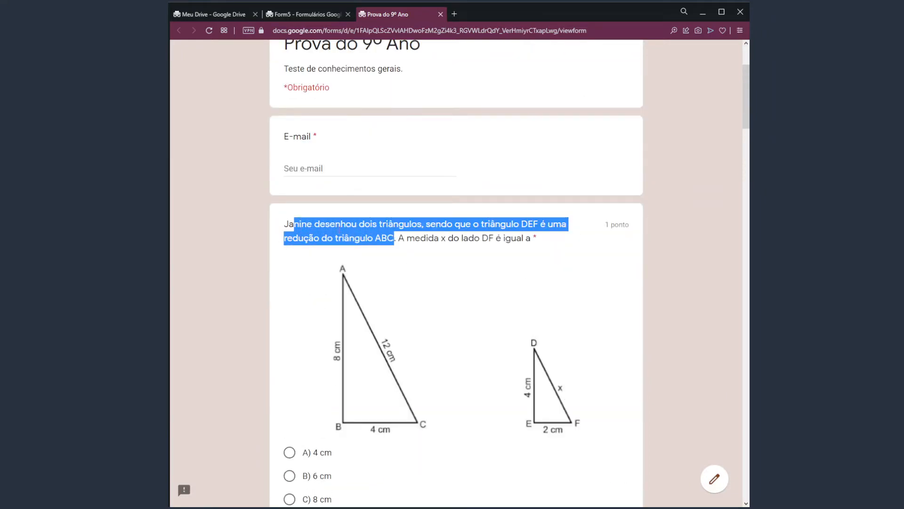
click(301, 232)
drag(286, 225, 361, 238)
scroll(550, 277, down, 6)
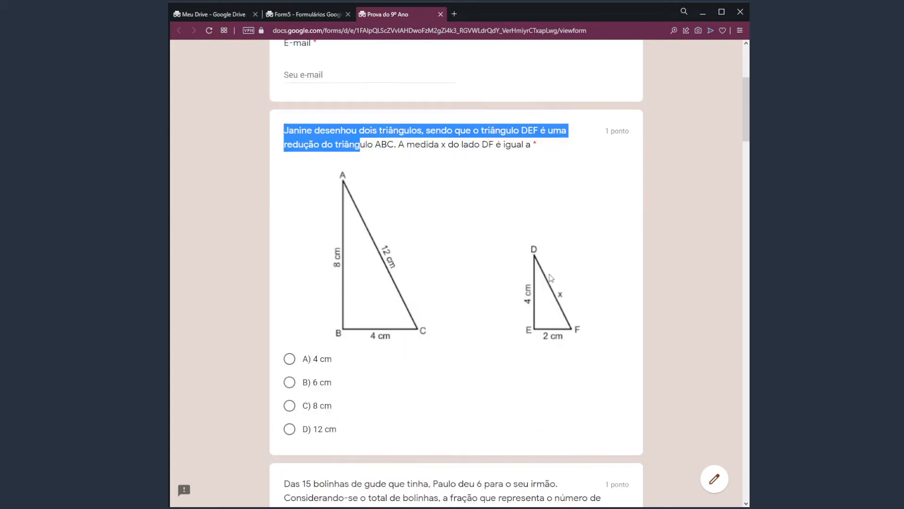
scroll(551, 277, down, 2)
drag(272, 207, 456, 230)
scroll(541, 226, up, 5)
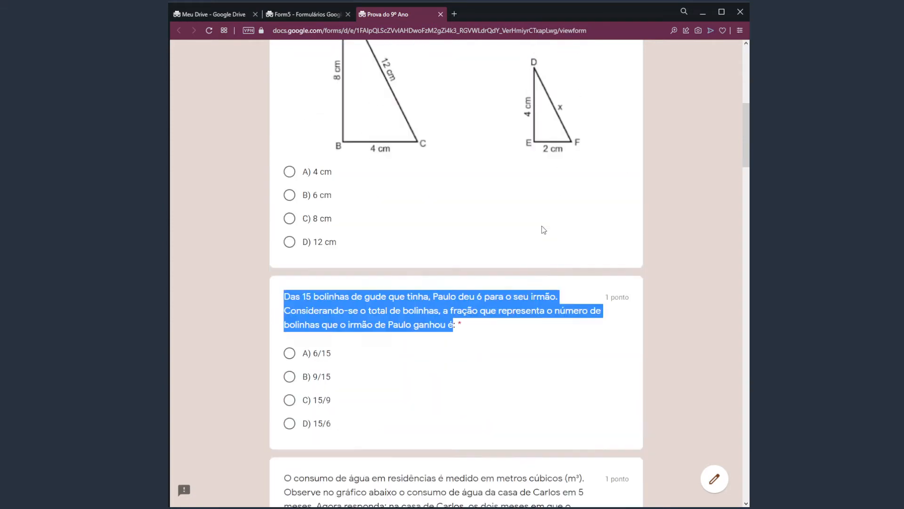
Step: Return to the form editor and locate the marbles question to compare its original position with the preview
click(343, 15)
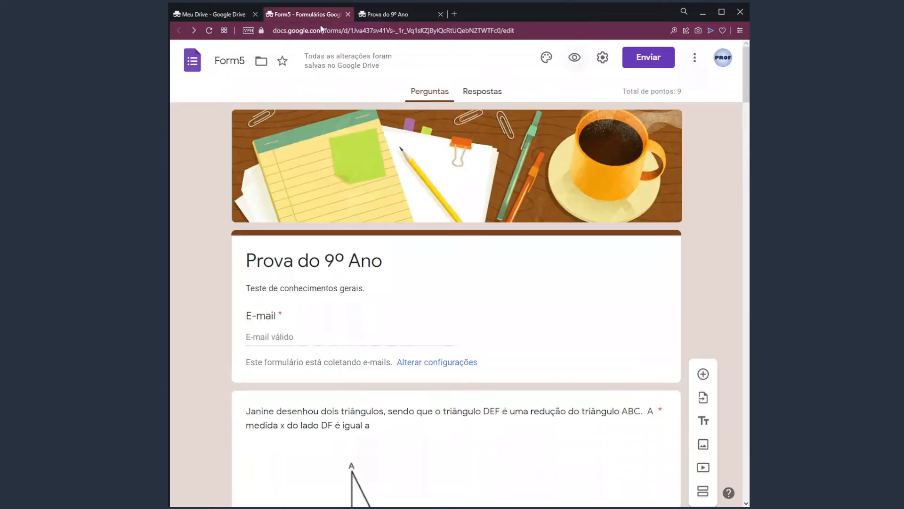
drag(747, 93, 748, 292)
scroll(362, 308, down, 3)
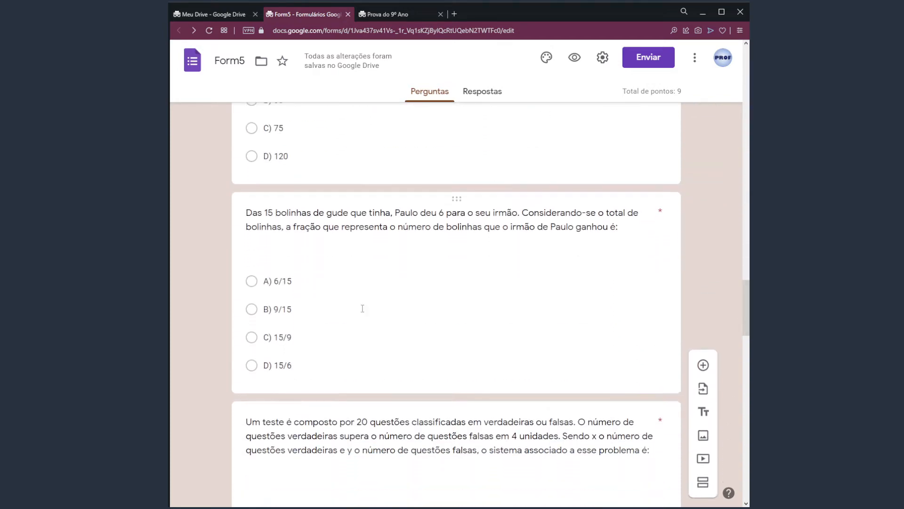
triple_click(302, 218)
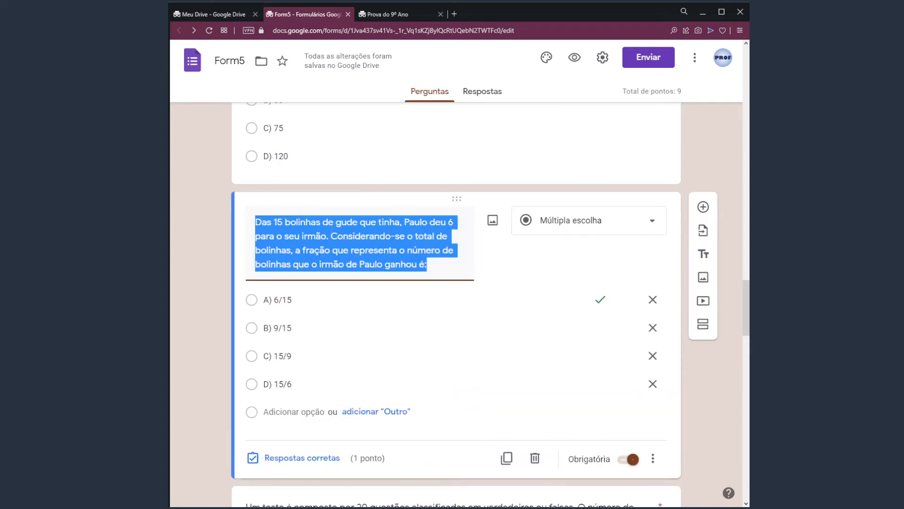
mouse_move(745, 301)
mouse_down()
mouse_move(736, 100)
mouse_move(726, 197)
mouse_move(730, 303)
mouse_up()
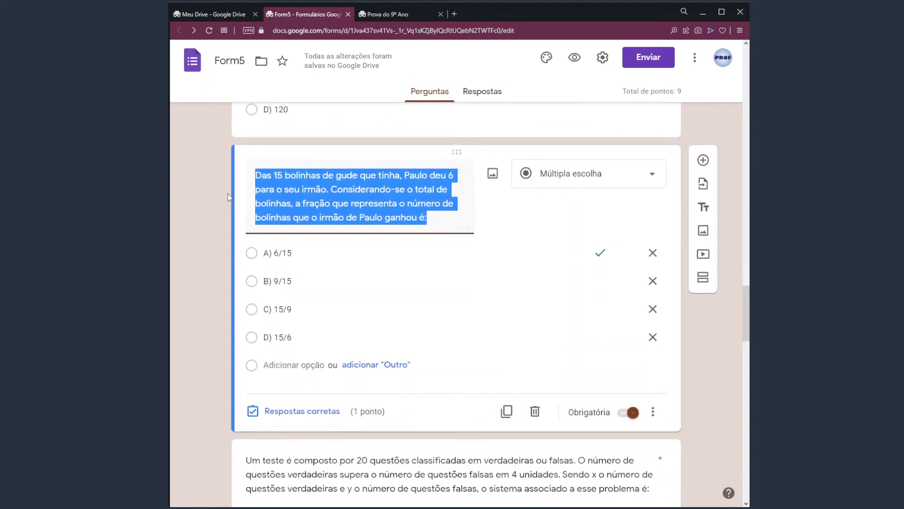
click(287, 178)
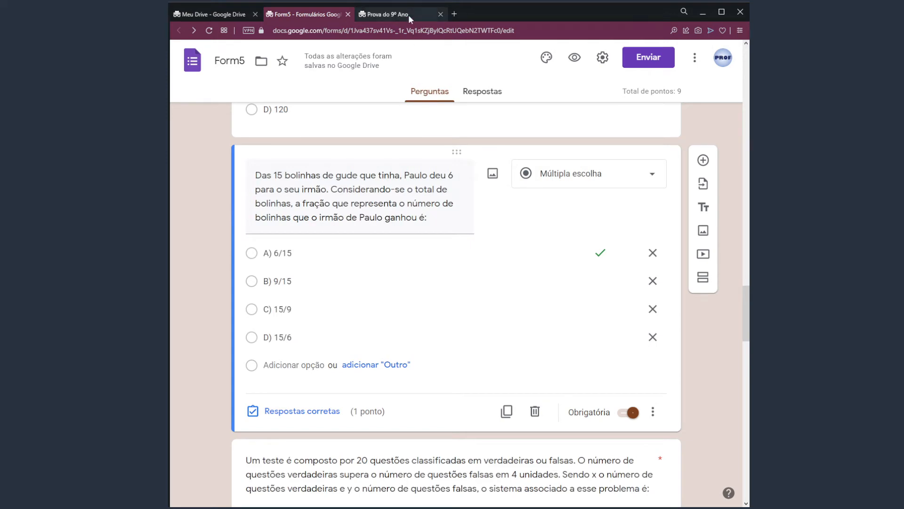
Step: Go back to the respondent preview, review the triangles and marbles questions again, then close the preview
click(396, 14)
scroll(659, 255, up, 5)
scroll(502, 260, down, 4)
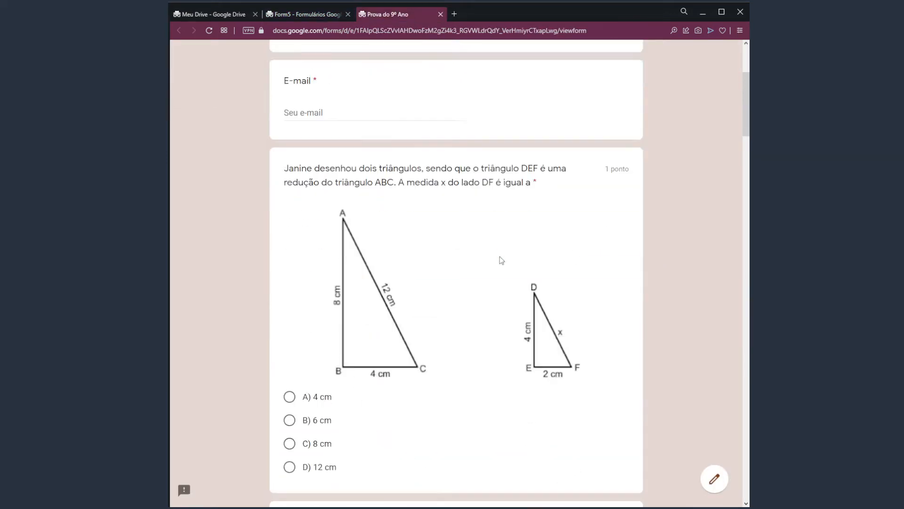
drag(328, 172, 450, 240)
scroll(445, 263, down, 6)
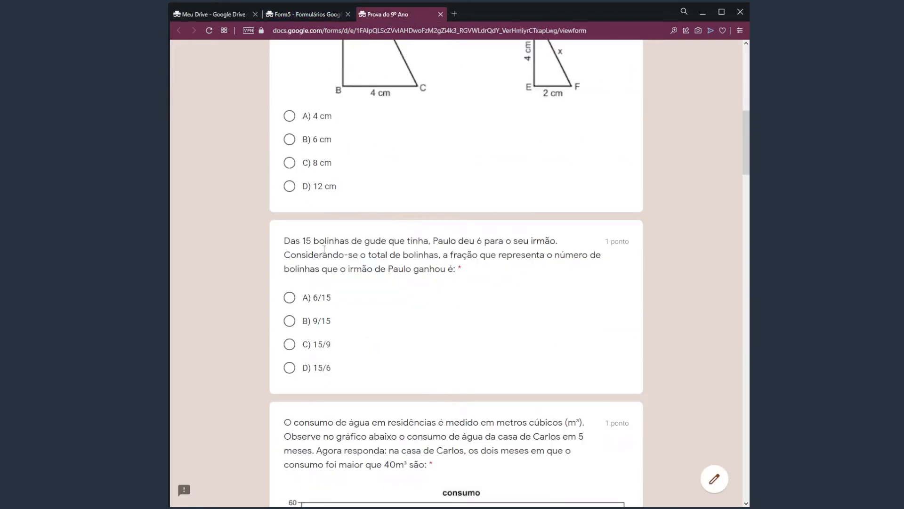
drag(324, 250, 439, 269)
click(741, 132)
drag(746, 125, 745, 55)
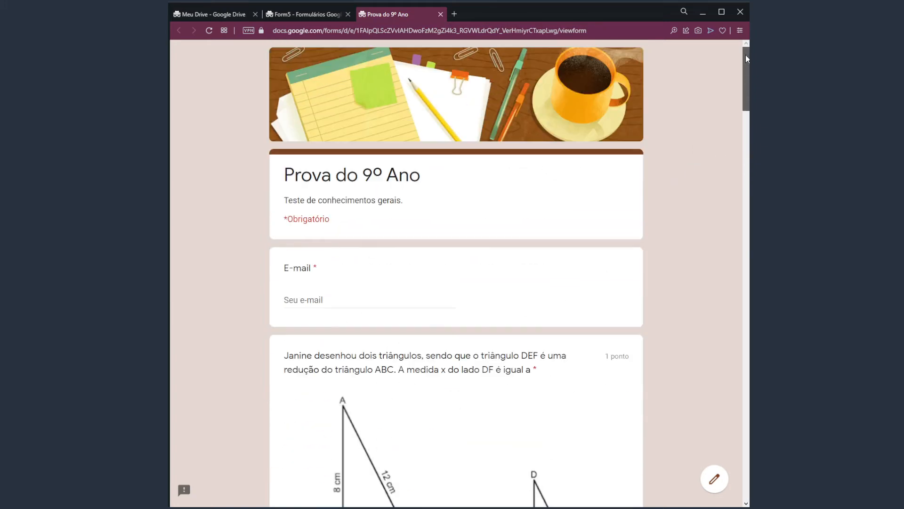
click(442, 14)
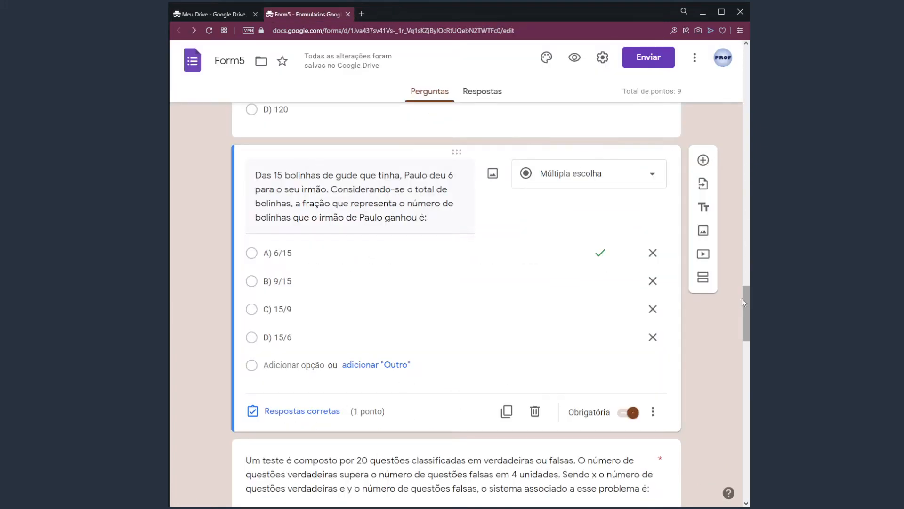
Step: Preview the exam as a respondent again, examine the order of the first questions, then close the preview
drag(745, 306, 744, 70)
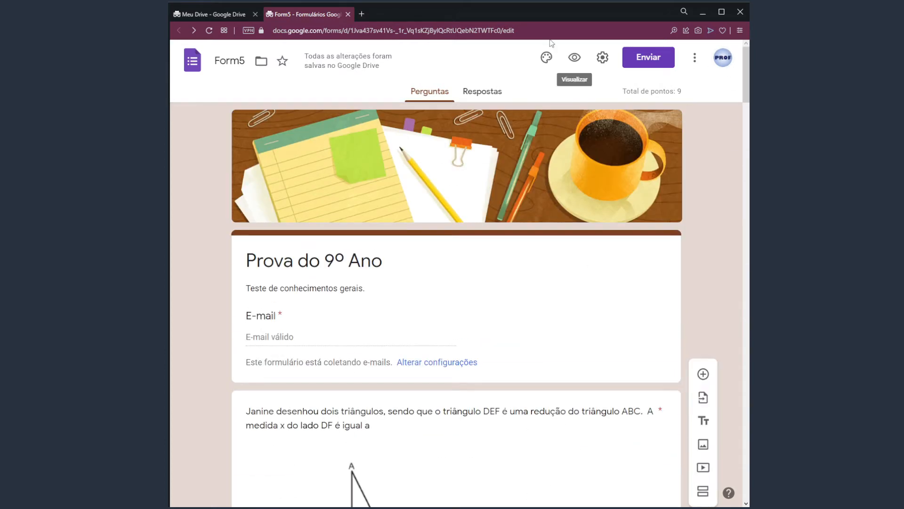
click(575, 58)
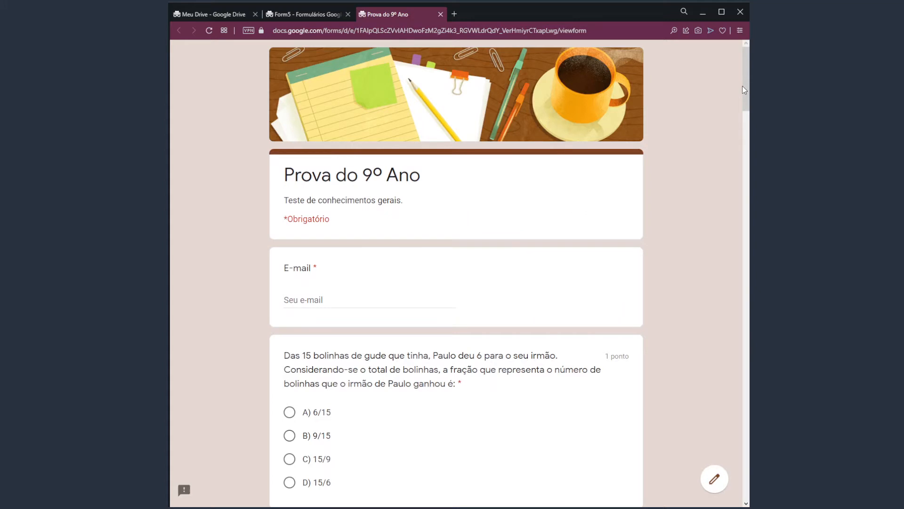
drag(744, 81, 744, 114)
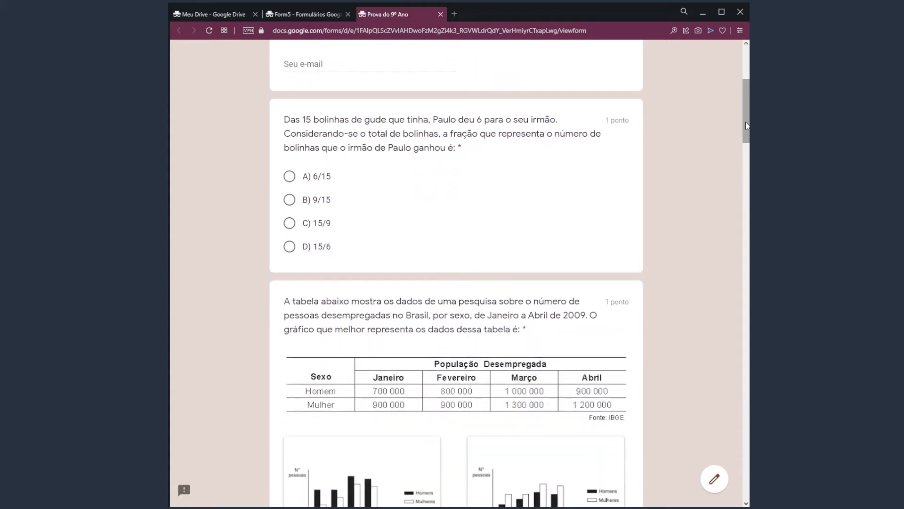
drag(745, 123, 746, 137)
scroll(746, 137, down, 1)
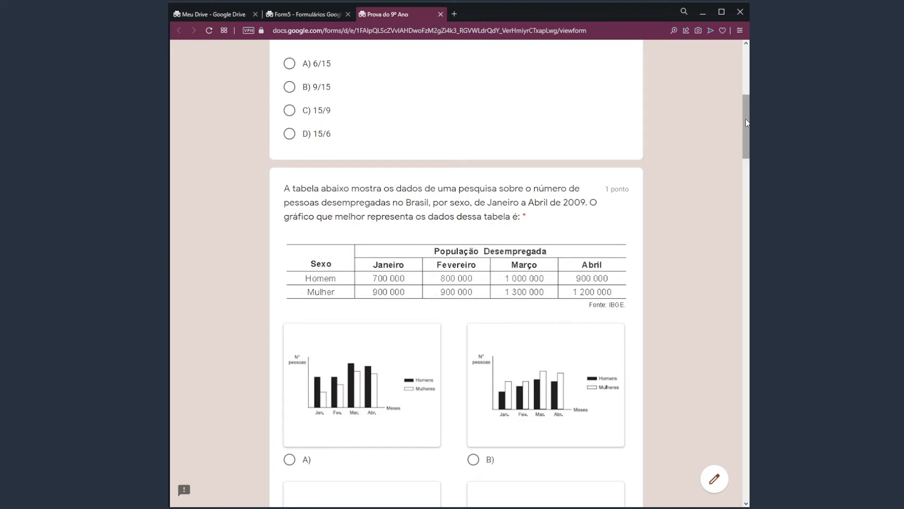
drag(745, 120, 746, 76)
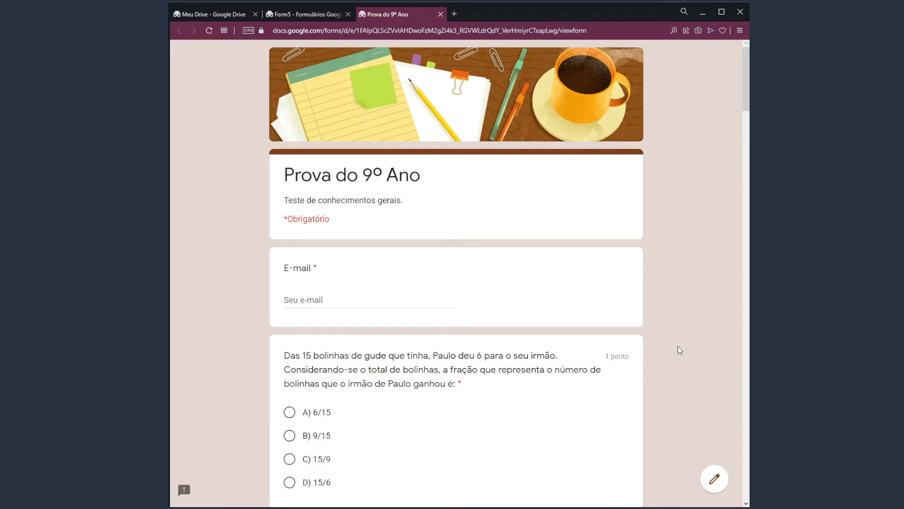
click(441, 15)
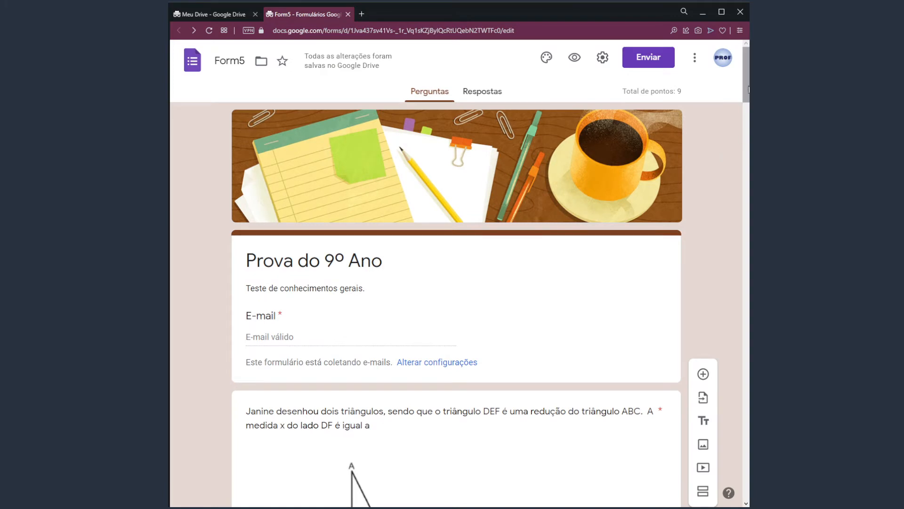
Step: Open the triangles question in the form editor and compare it with question 1 in the Word document
scroll(747, 85, down, 1)
drag(747, 85, 748, 123)
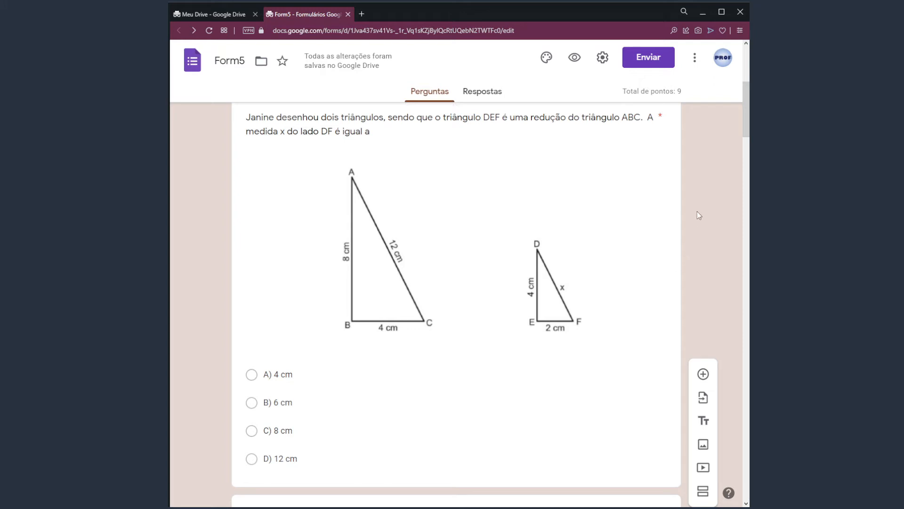
click(636, 194)
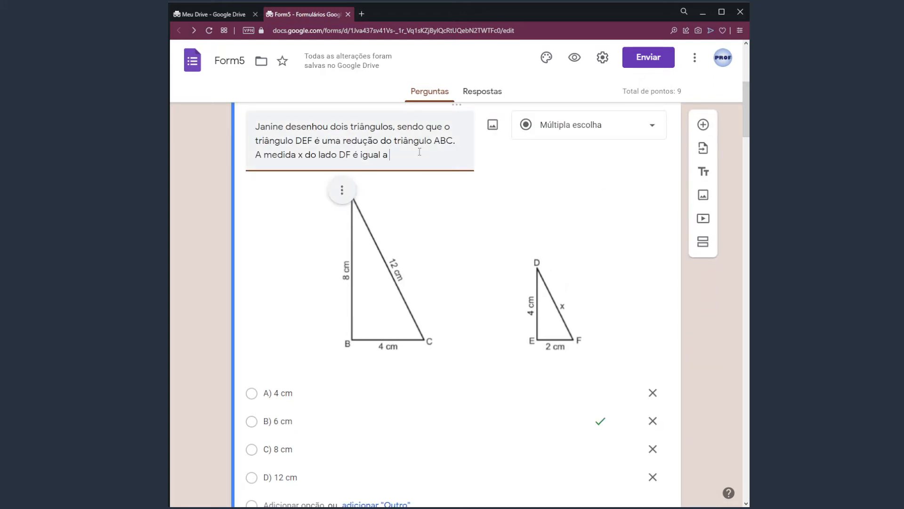
scroll(325, 167, up, 1)
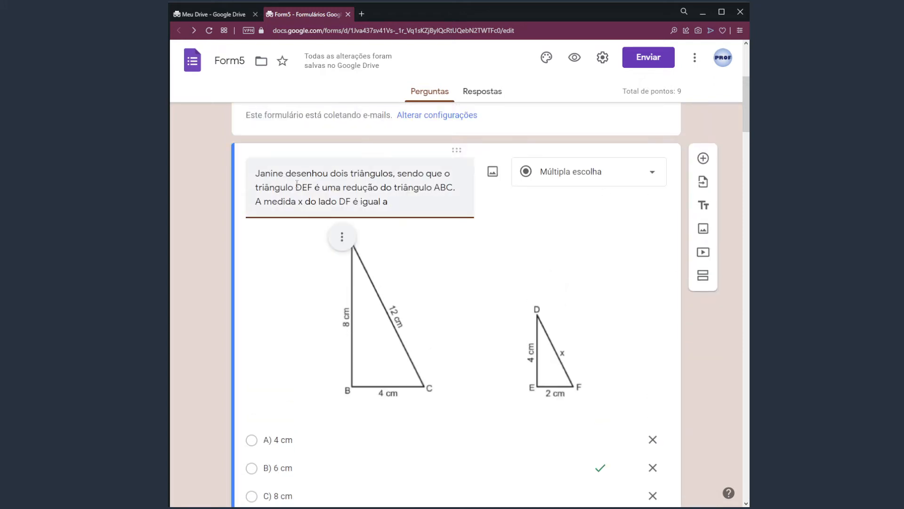
click(685, 135)
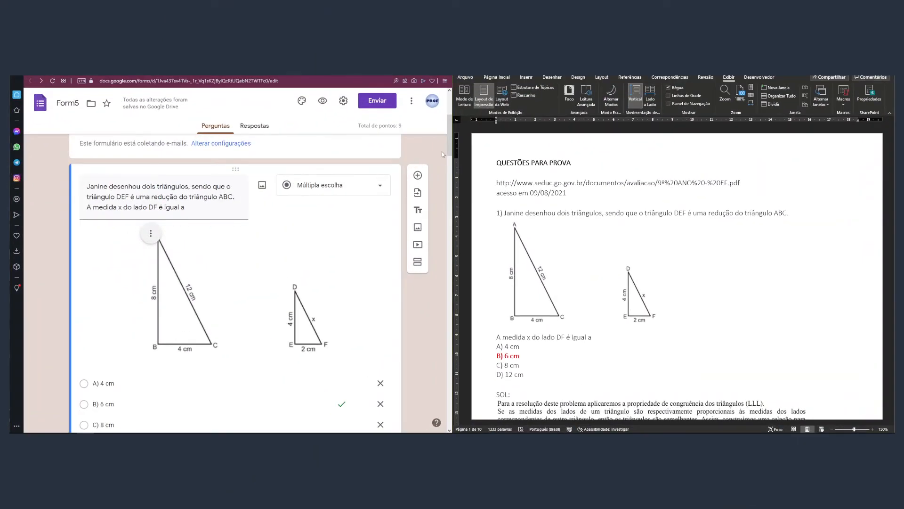
drag(449, 147, 448, 147)
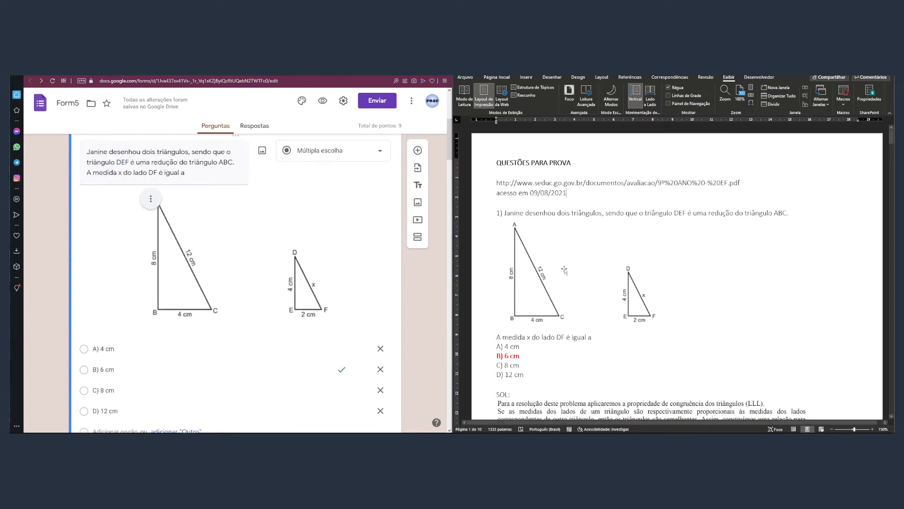
scroll(528, 335, down, 1)
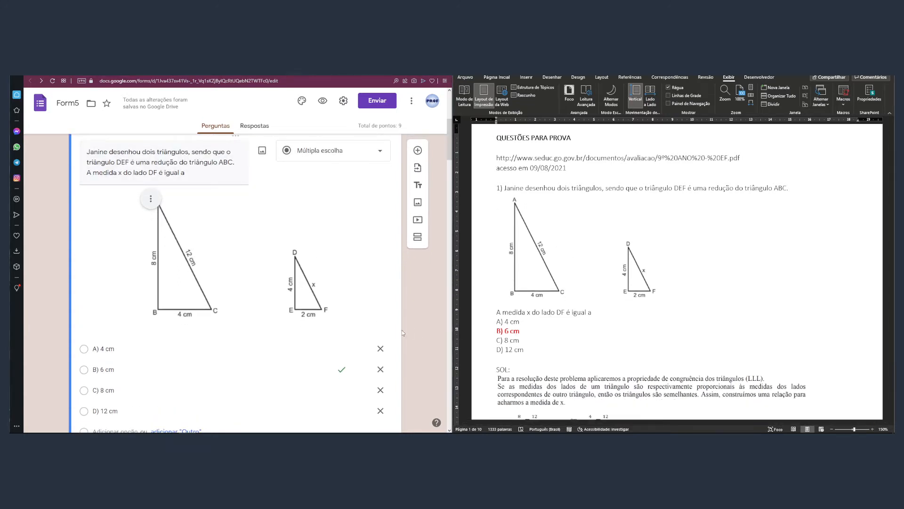
Step: Turn on random ordering of the answer options for the triangles question
scroll(402, 330, down, 2)
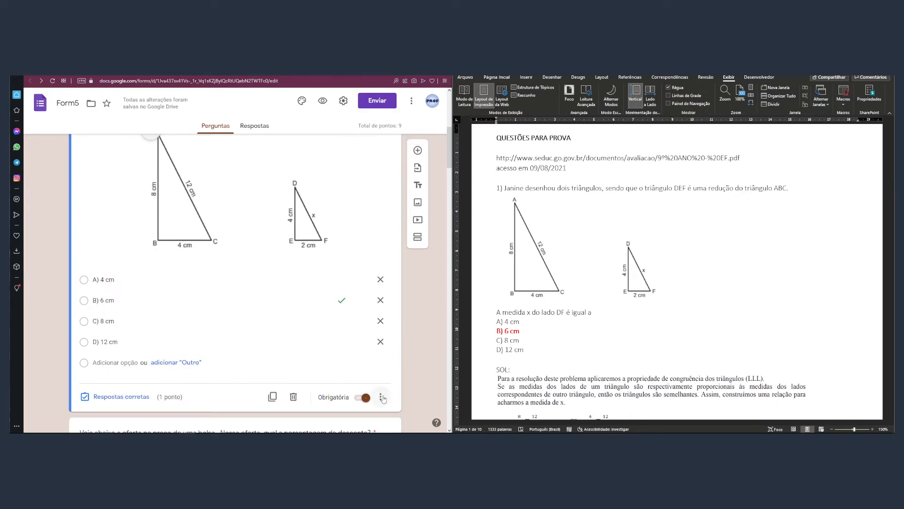
scroll(387, 270, up, 1)
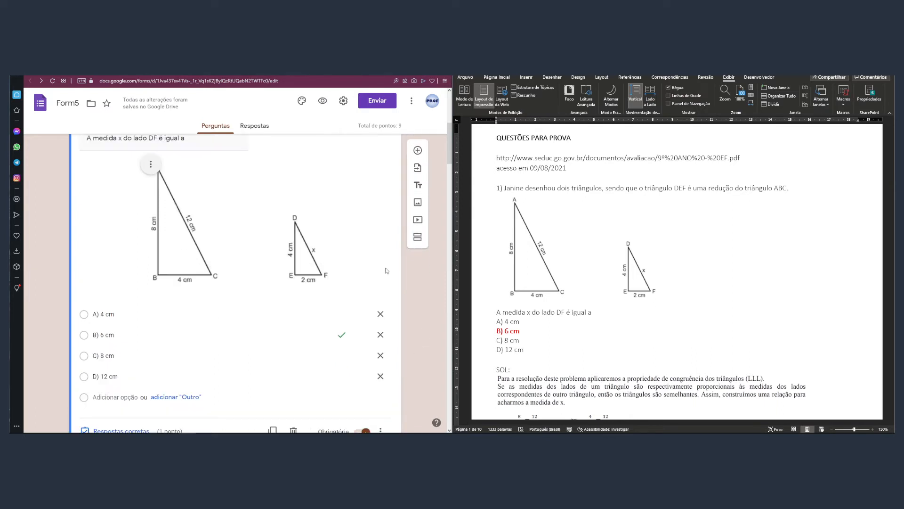
scroll(386, 270, up, 2)
scroll(292, 269, down, 1)
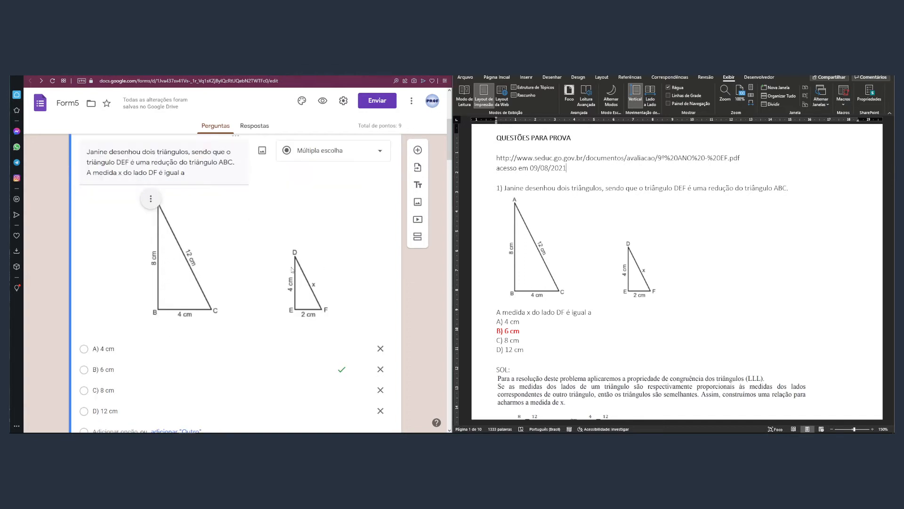
scroll(292, 270, down, 4)
click(381, 328)
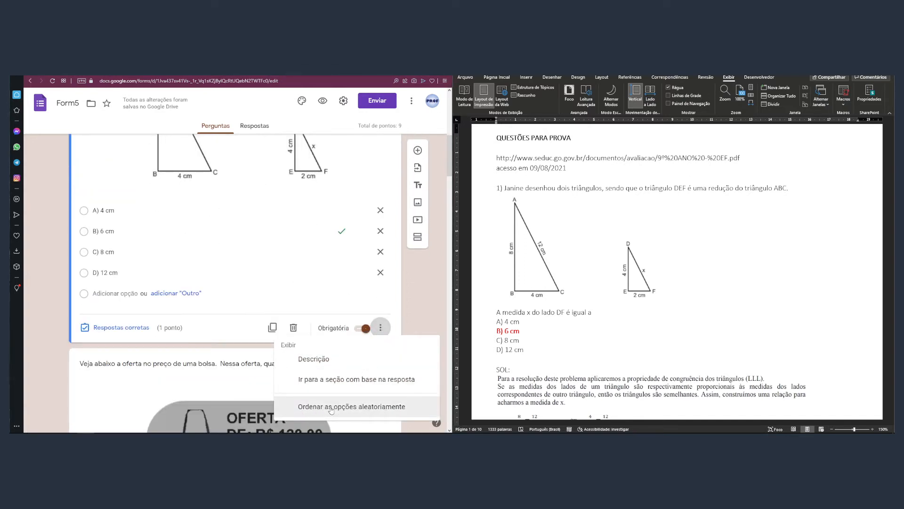
click(382, 409)
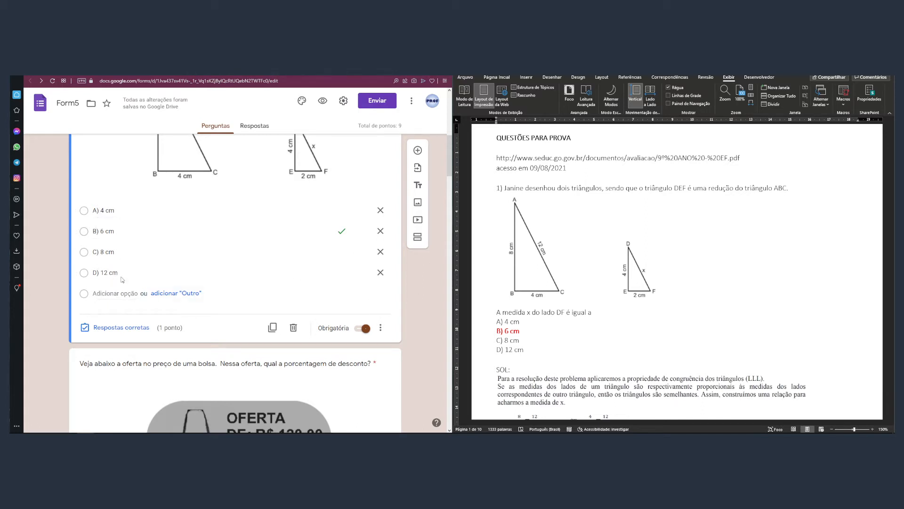
Step: Turn on random ordering of the answer options for the question about the handbag's discount percentage
drag(448, 168, 443, 191)
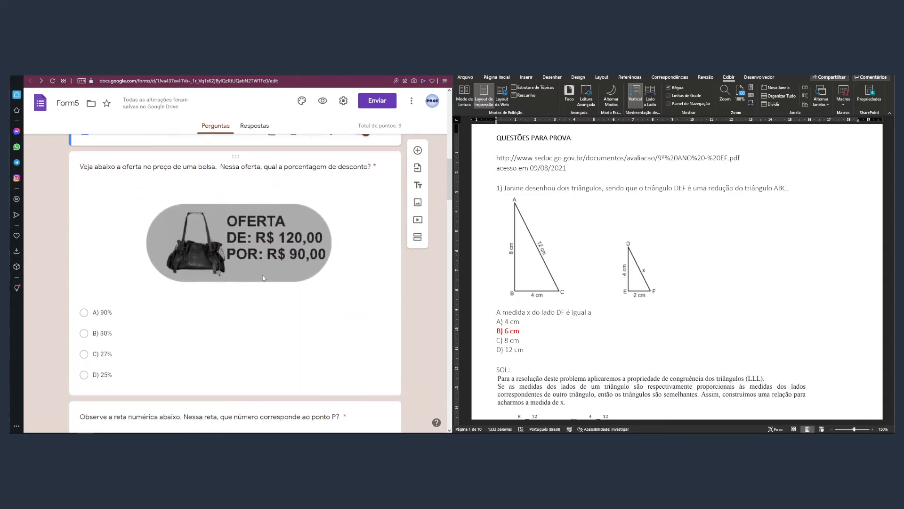
click(330, 187)
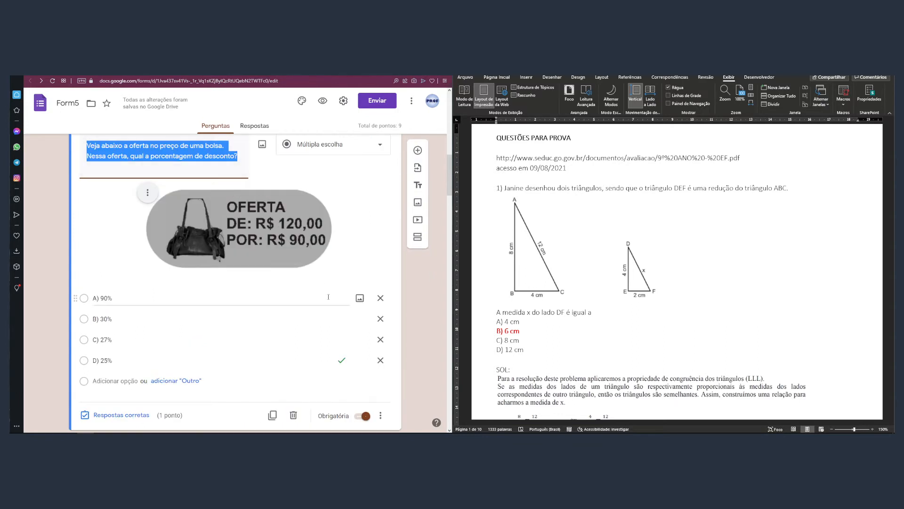
scroll(307, 318, down, 1)
click(382, 381)
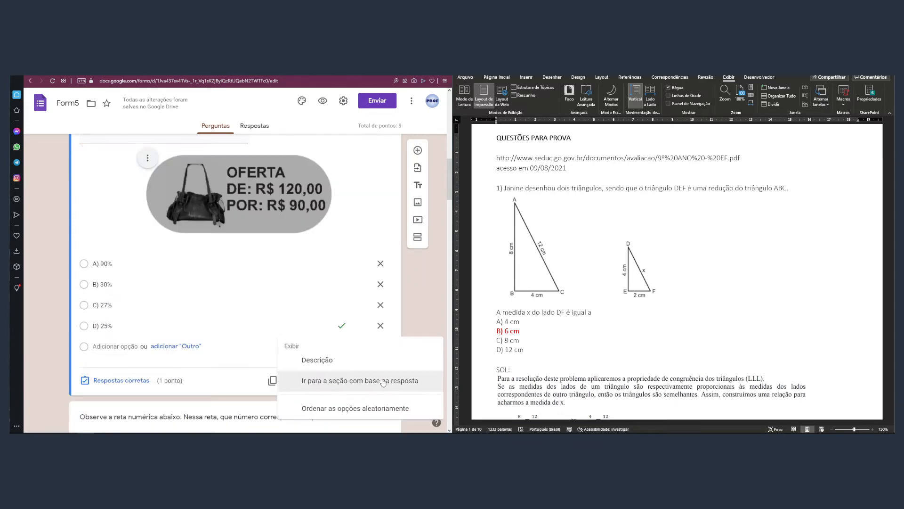
key(Escape)
click(381, 382)
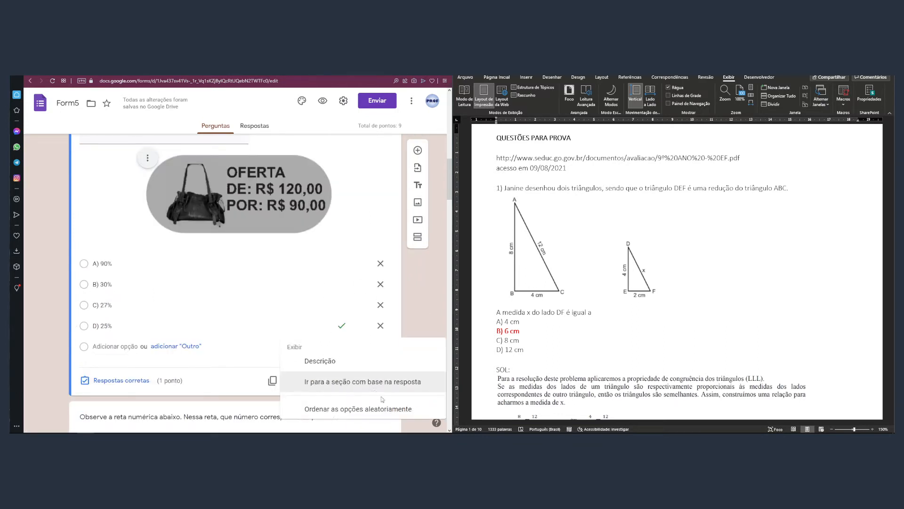
click(380, 407)
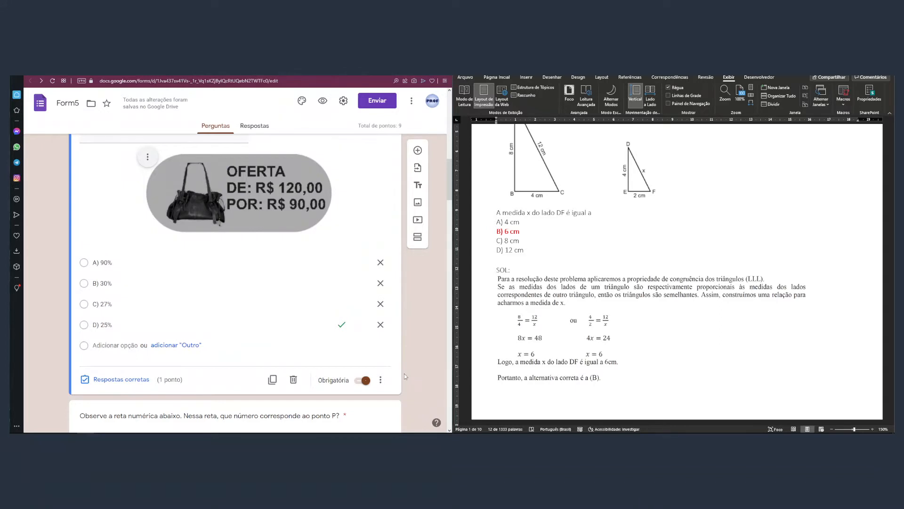
Step: Check the random option ordering setting on the handbag discount question and on the triangles question
click(386, 379)
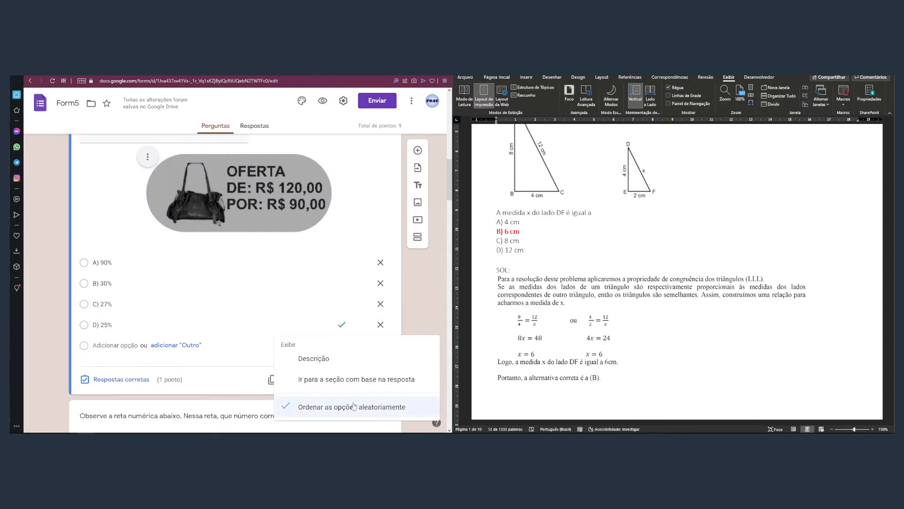
click(428, 309)
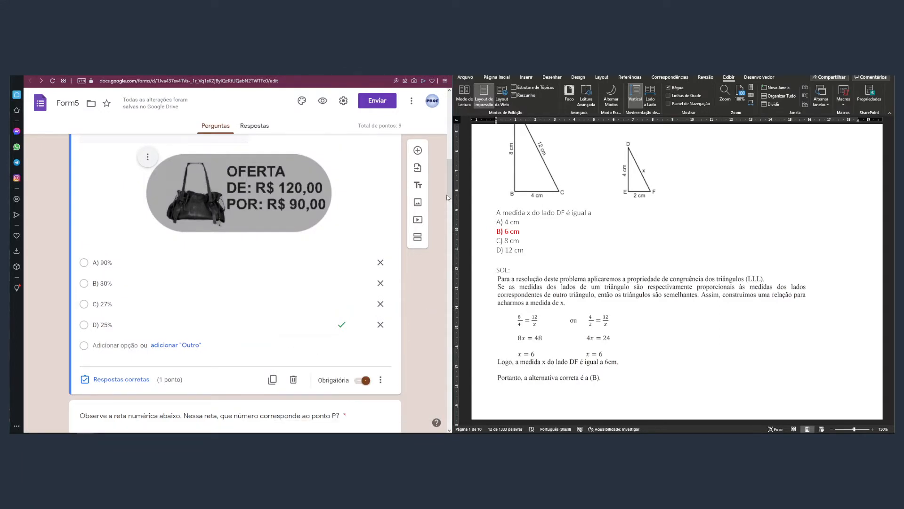
scroll(375, 376, up, 10)
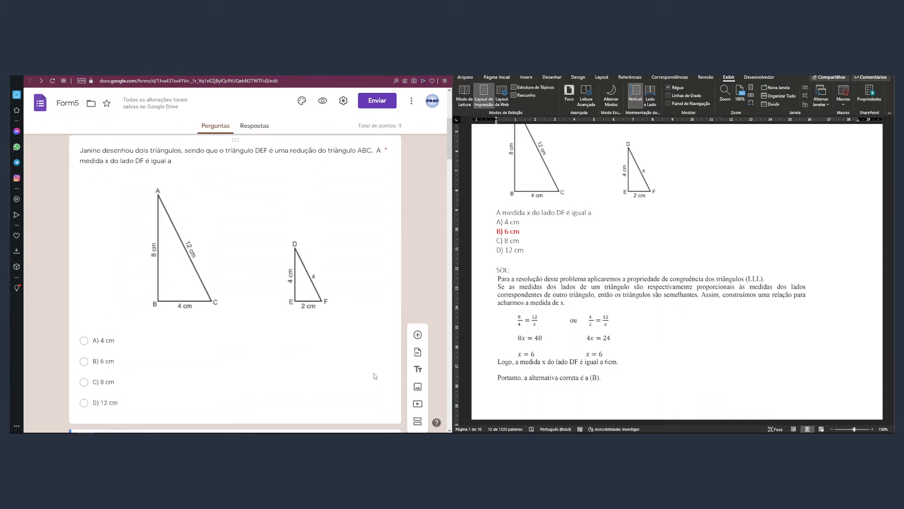
click(356, 271)
scroll(383, 379, down, 2)
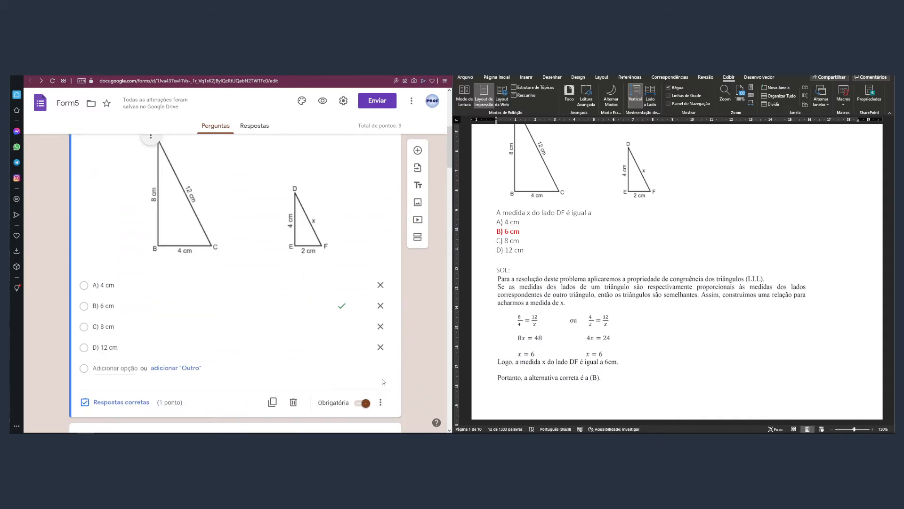
click(383, 408)
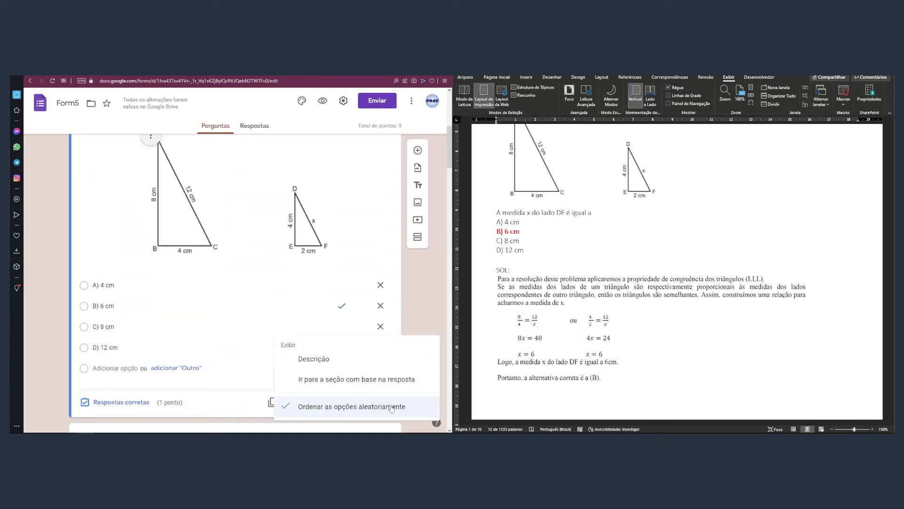
click(431, 297)
Step: Preview the form as a respondent and locate the triangles question
scroll(449, 151, up, 6)
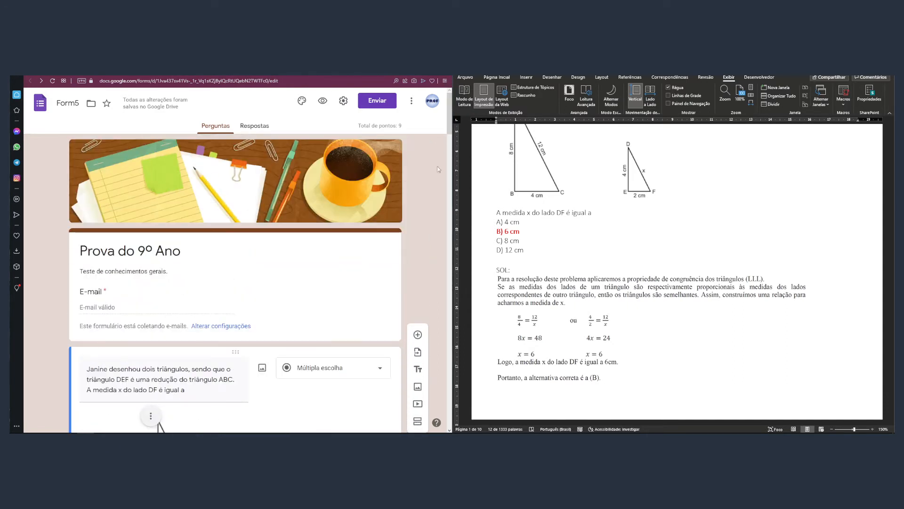
click(324, 102)
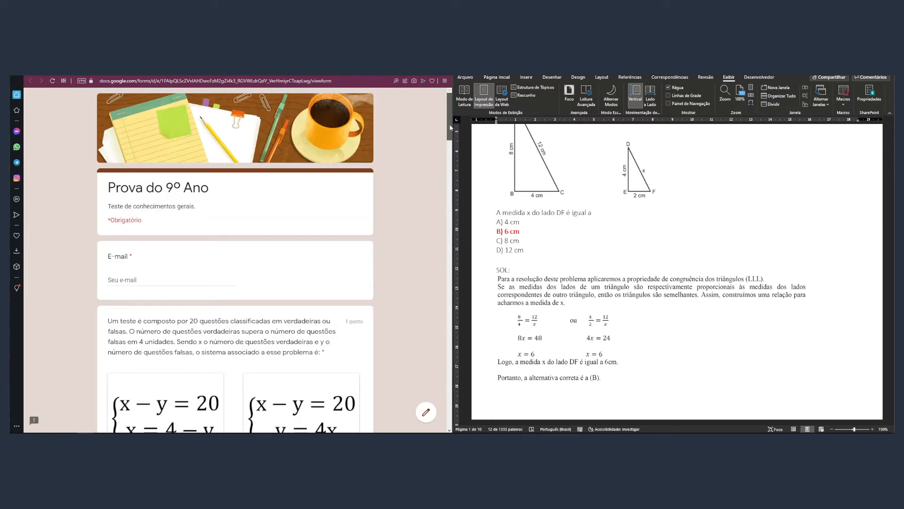
drag(451, 128, 440, 236)
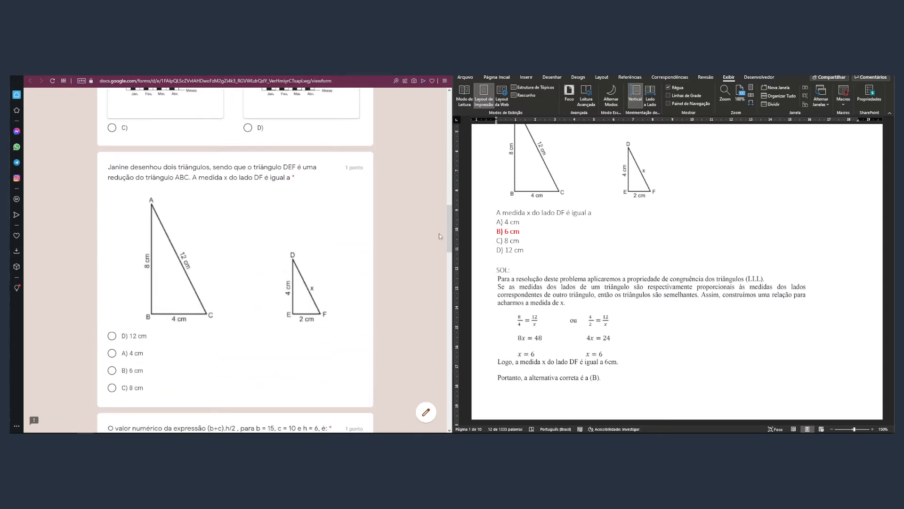
Step: Compare the order of the triangles question's alternatives in the preview with the order in the Word document
click(525, 224)
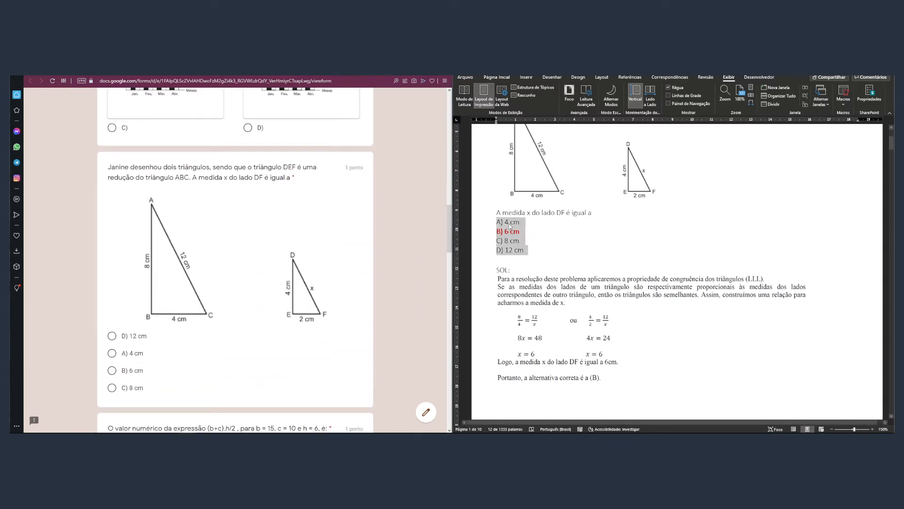
click(510, 228)
drag(509, 250, 492, 213)
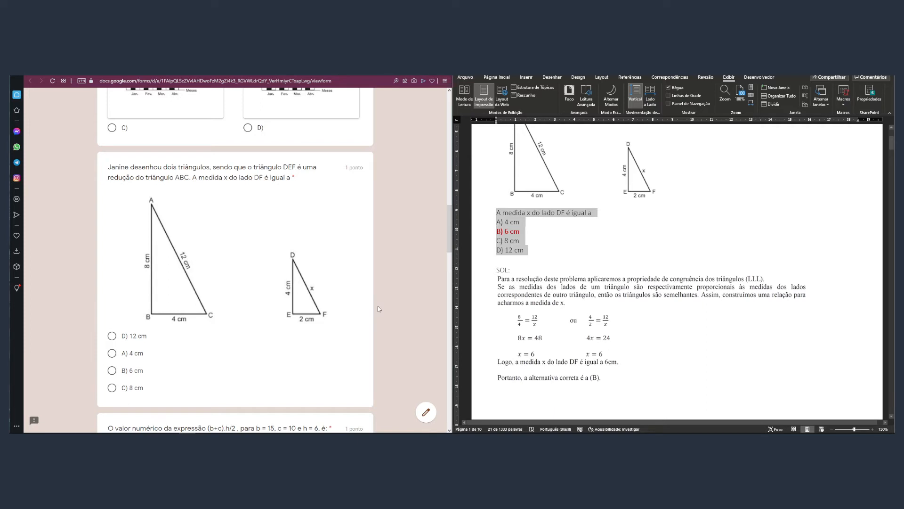
drag(126, 177, 198, 178)
click(133, 336)
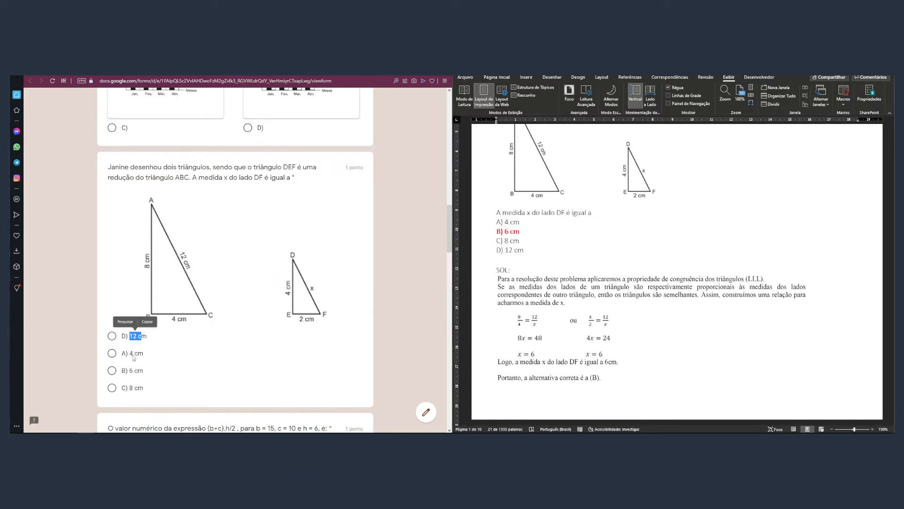
click(134, 353)
drag(133, 372, 146, 388)
click(524, 246)
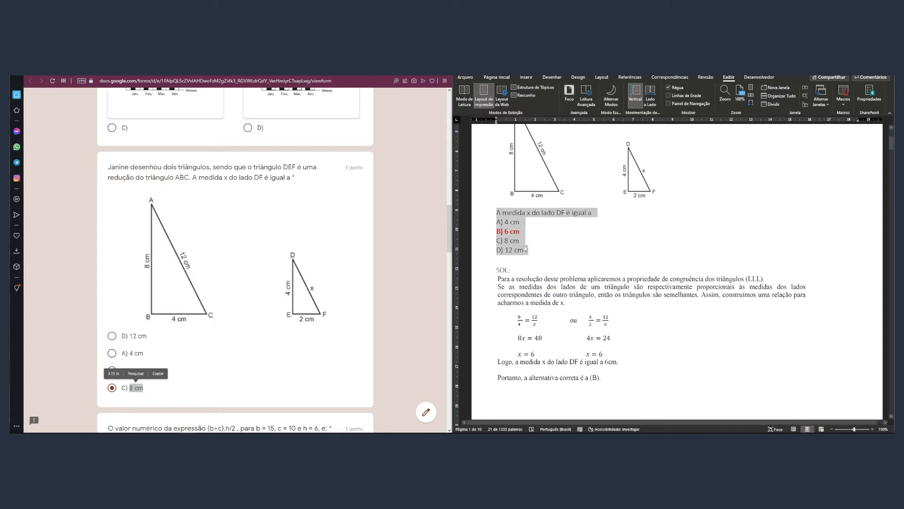
click(517, 250)
drag(502, 250, 521, 222)
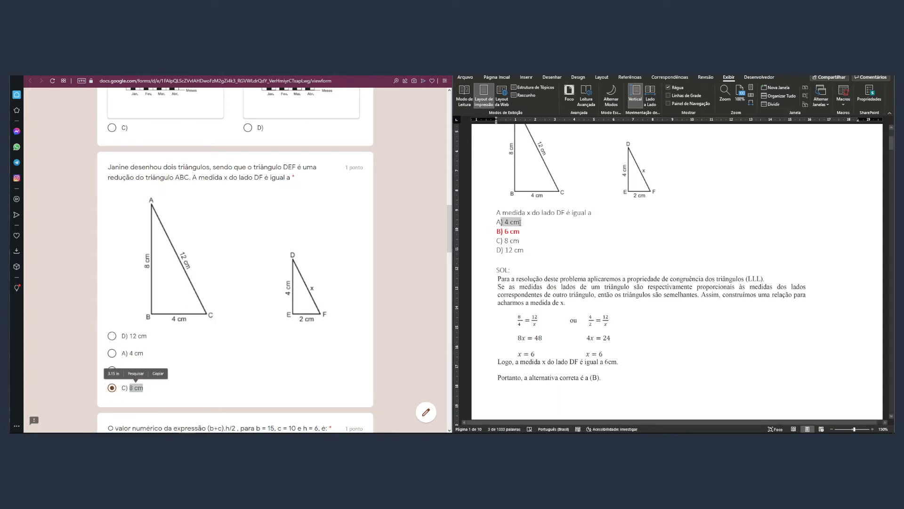
Step: Compare the order of the triangles question's alternatives in the preview and the form editor with the Word document
click(503, 232)
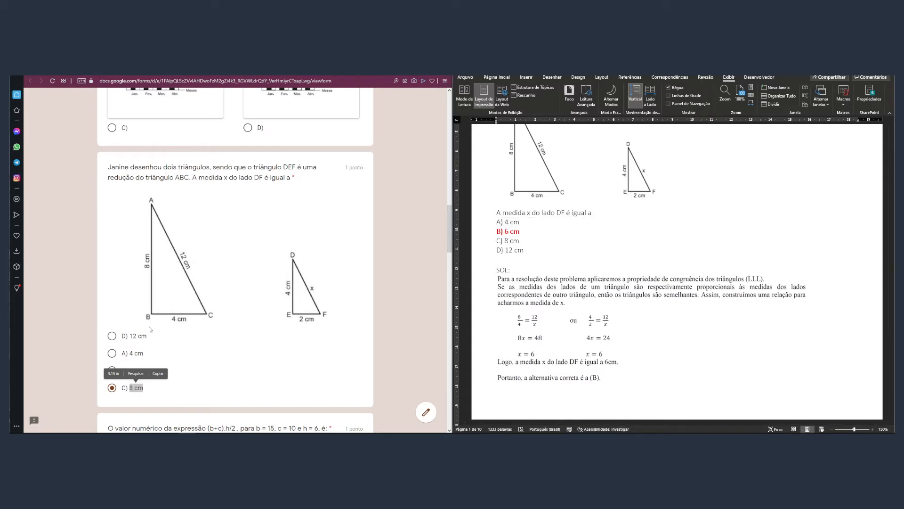
click(111, 335)
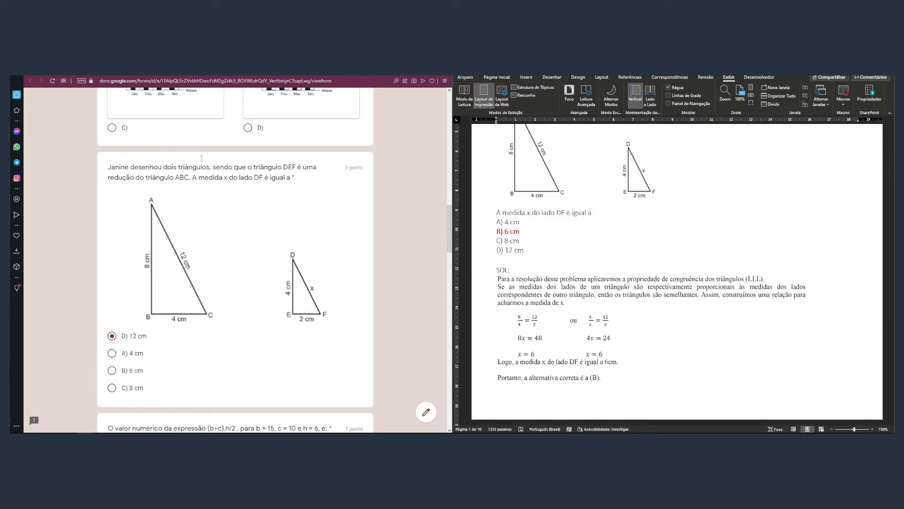
click(137, 76)
scroll(349, 264, down, 6)
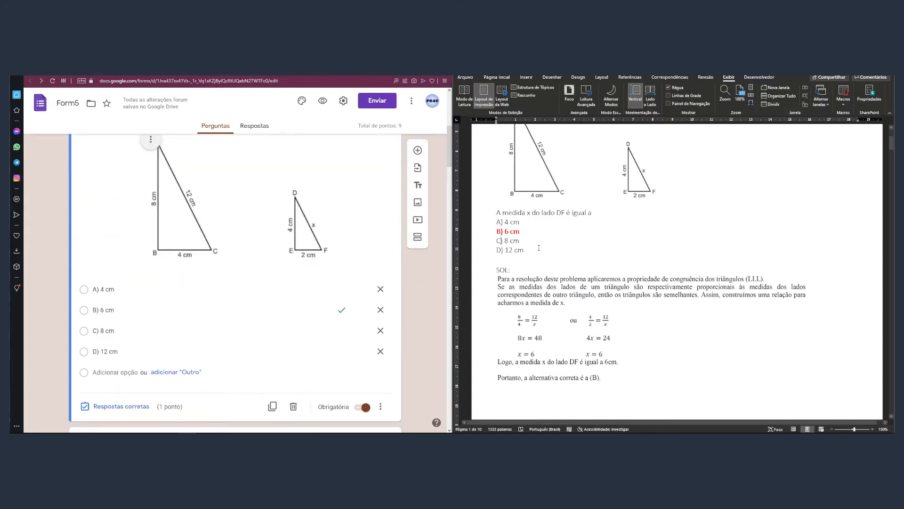
drag(527, 251, 495, 213)
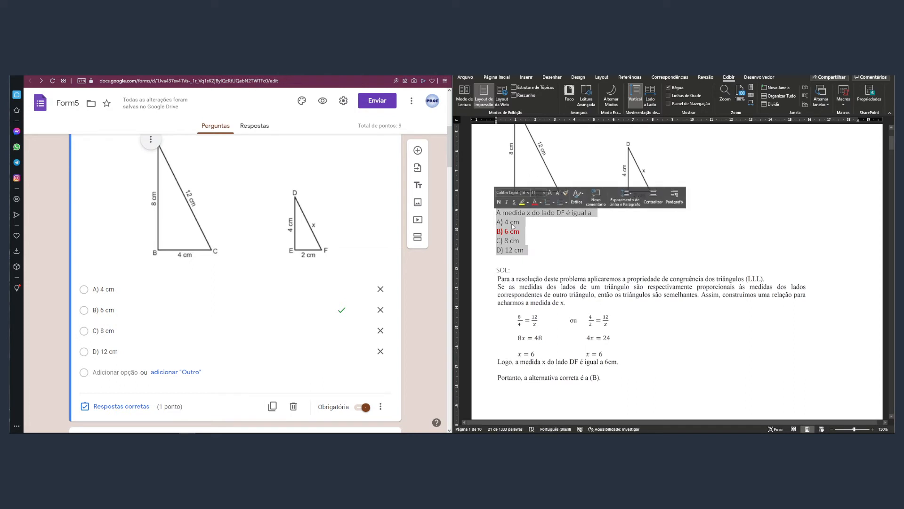
click(510, 228)
Step: Go through the triangles question's alternatives in the preview, selecting each to examine how its letters are ordered
click(206, 71)
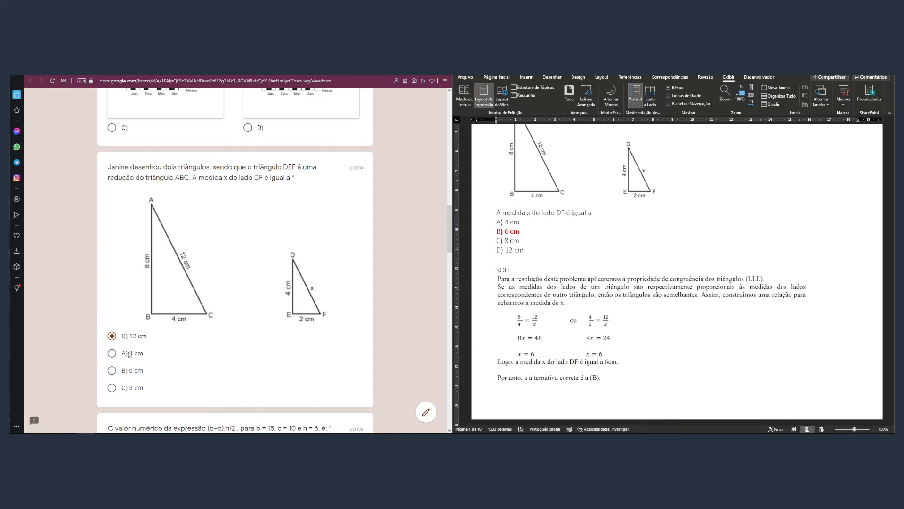
click(128, 354)
click(118, 370)
click(117, 388)
click(117, 372)
Step: Locate the handbag discount question in the preview and the Word document, and highlight its alternatives in Word for comparison
drag(451, 222, 452, 307)
click(655, 237)
scroll(643, 249, down, 5)
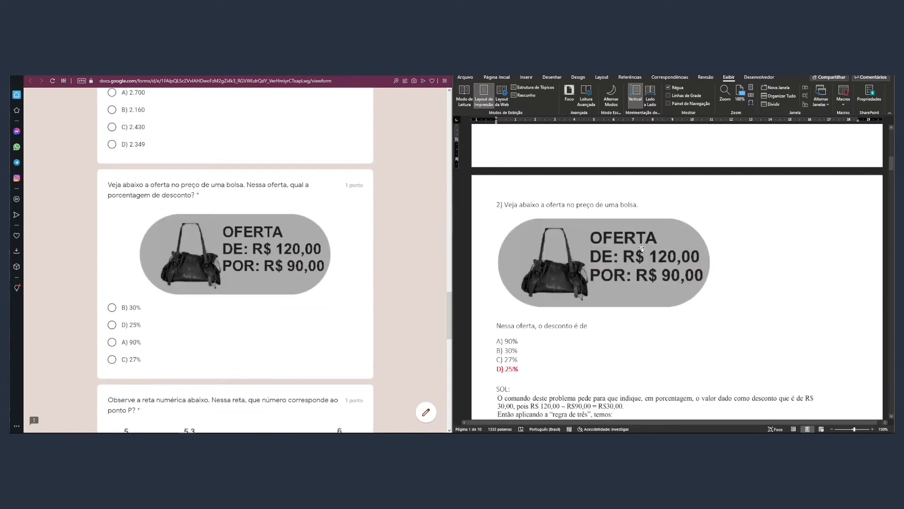
drag(522, 319, 497, 291)
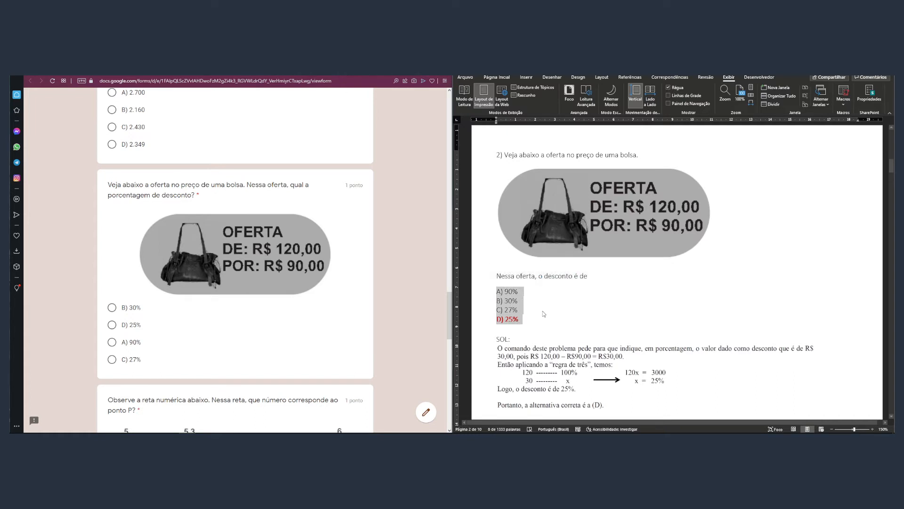
click(510, 291)
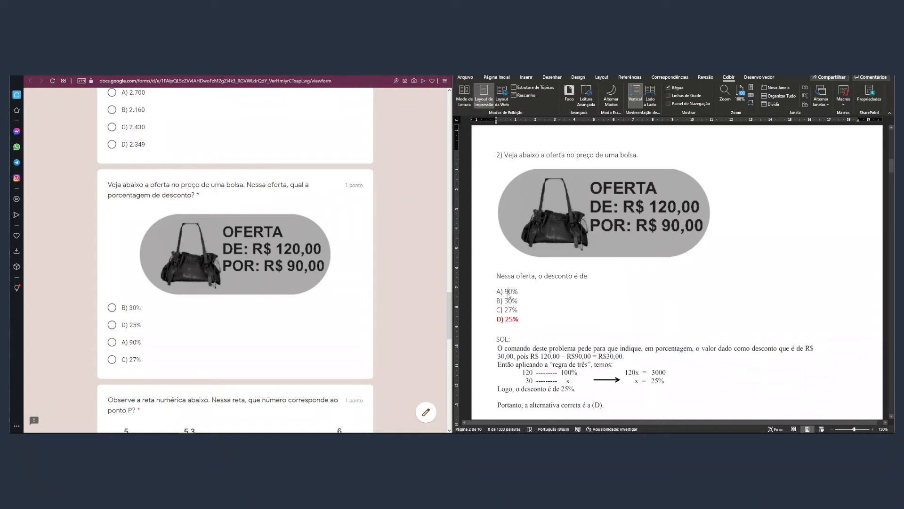
drag(518, 301, 481, 273)
double_click(501, 318)
click(503, 292)
click(519, 319)
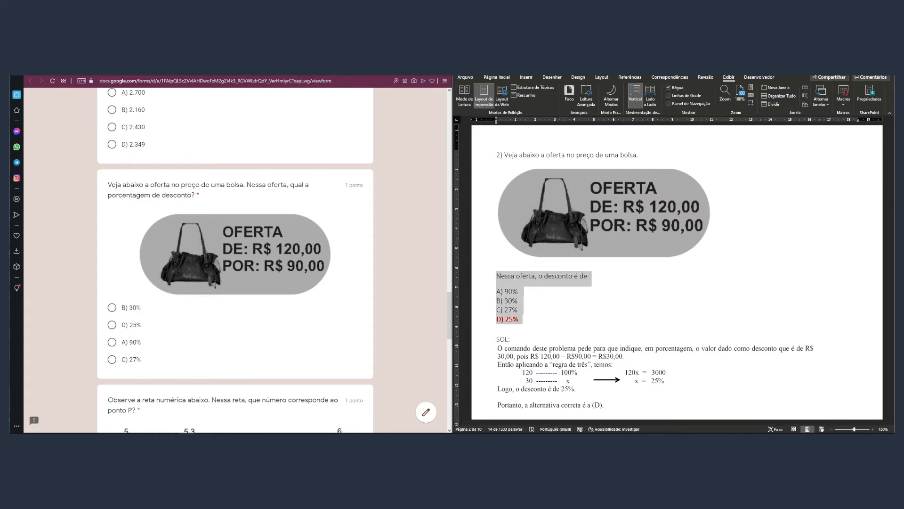
Step: Compare the handbag question's alternatives in the form editor with their order in the preview, going through each previewed option
click(123, 73)
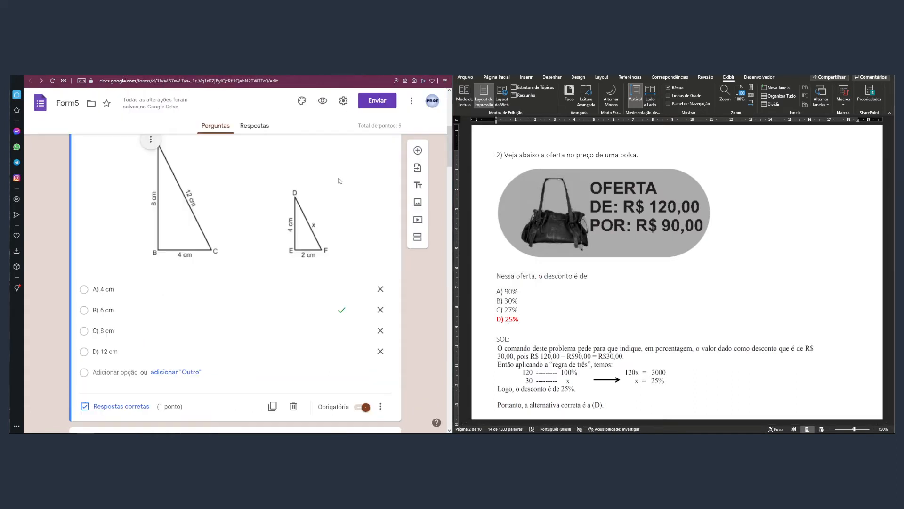
drag(450, 151, 451, 185)
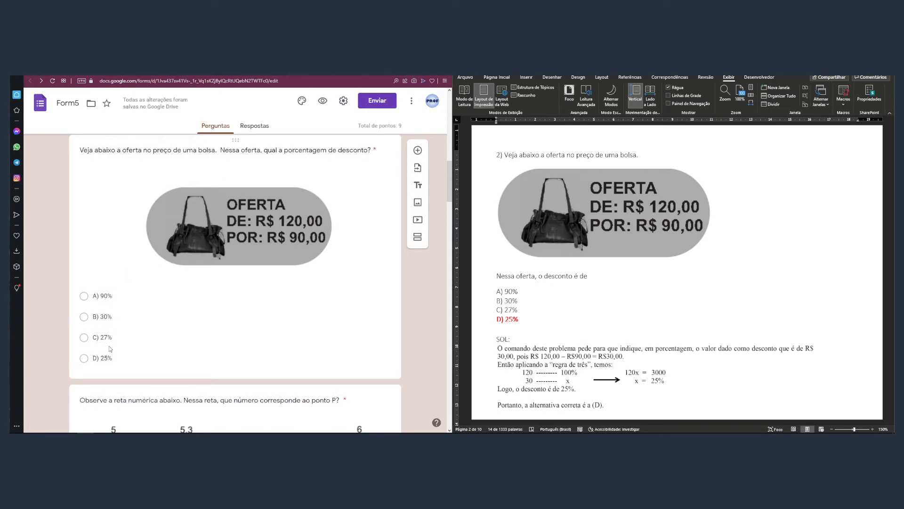
click(190, 74)
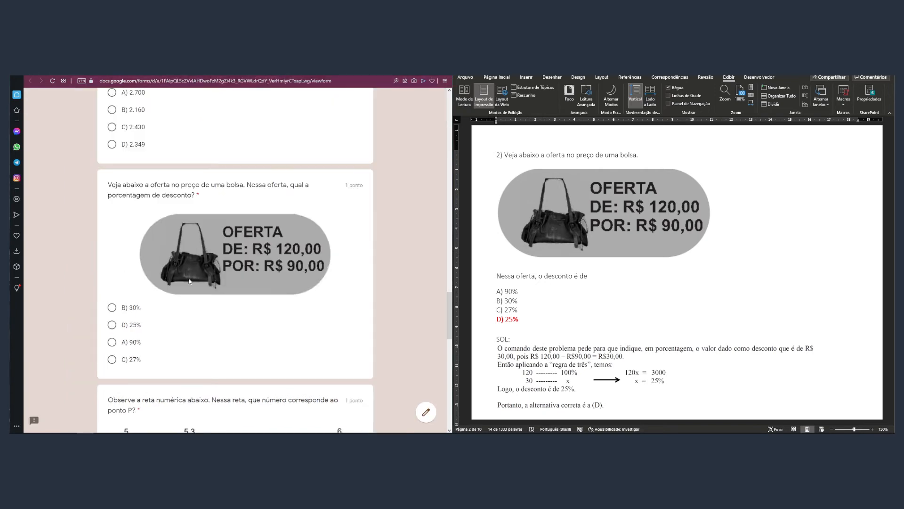
double_click(131, 310)
double_click(136, 325)
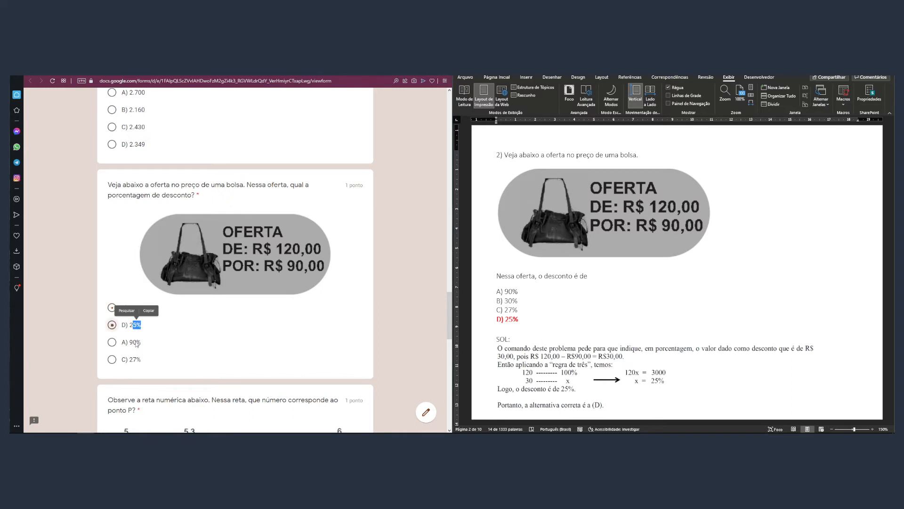
double_click(138, 342)
click(135, 360)
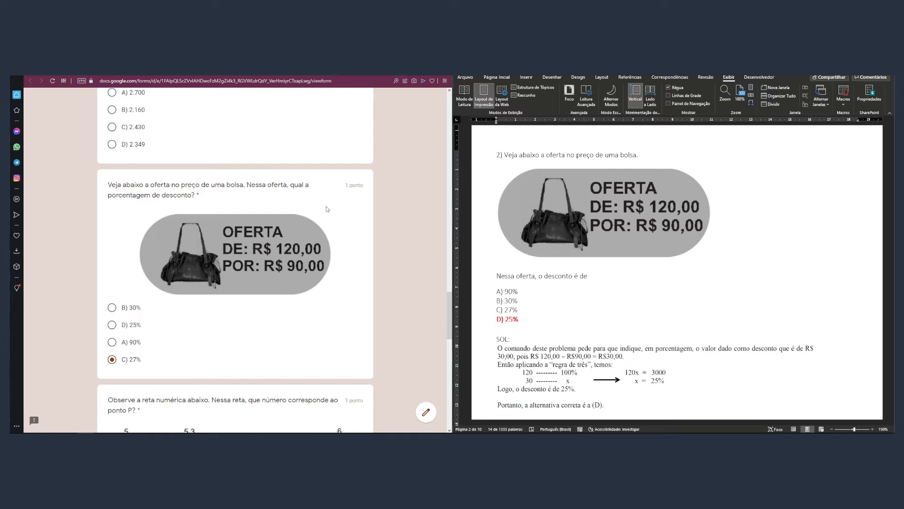
Step: Return to the start of the form preview and close it, discarding the answers selected there
scroll(451, 305, down, 1)
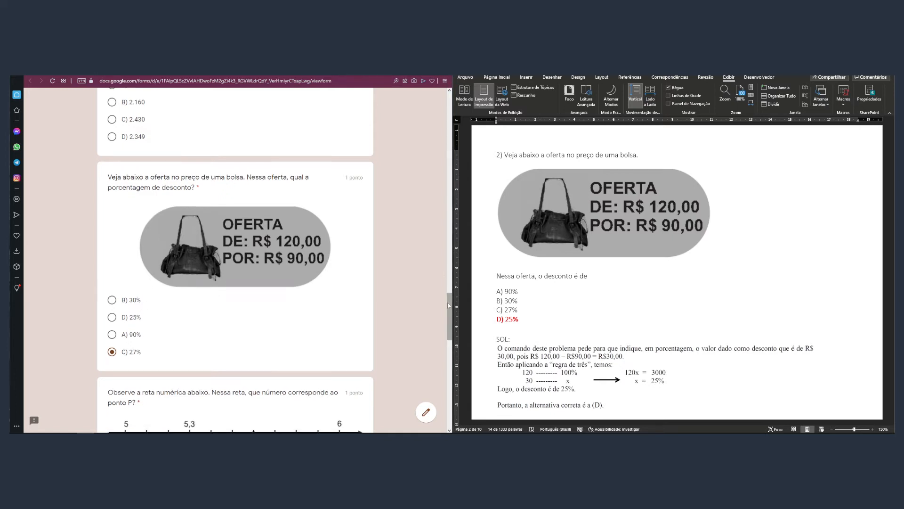
mouse_move(446, 305)
mouse_down()
mouse_move(448, 402)
mouse_move(453, 309)
mouse_up()
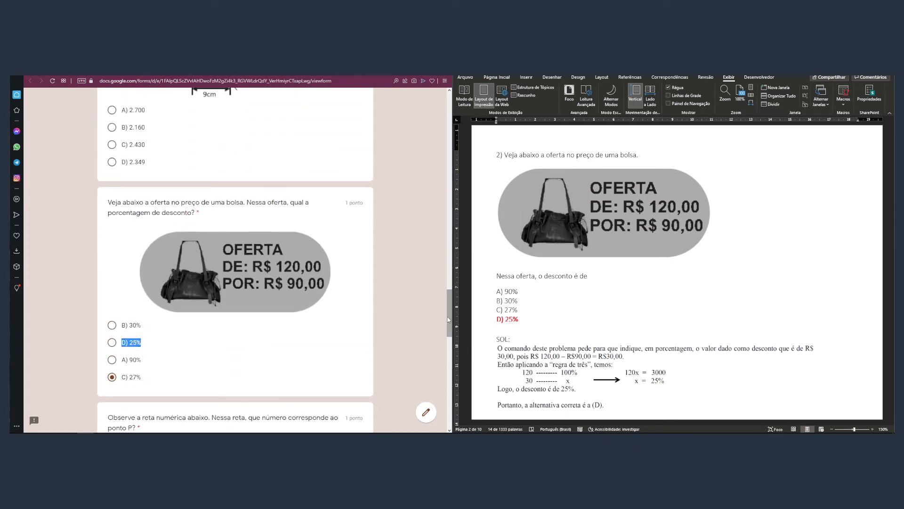
drag(448, 320, 448, 121)
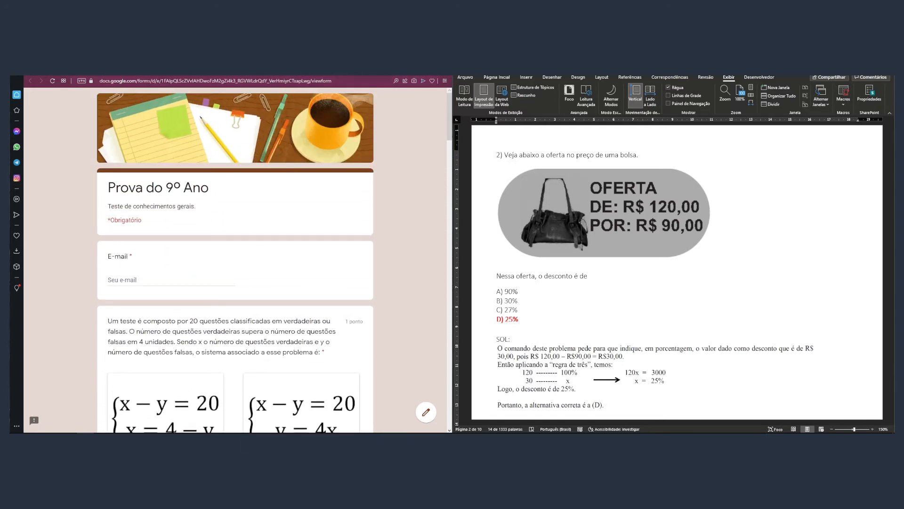
click(231, 71)
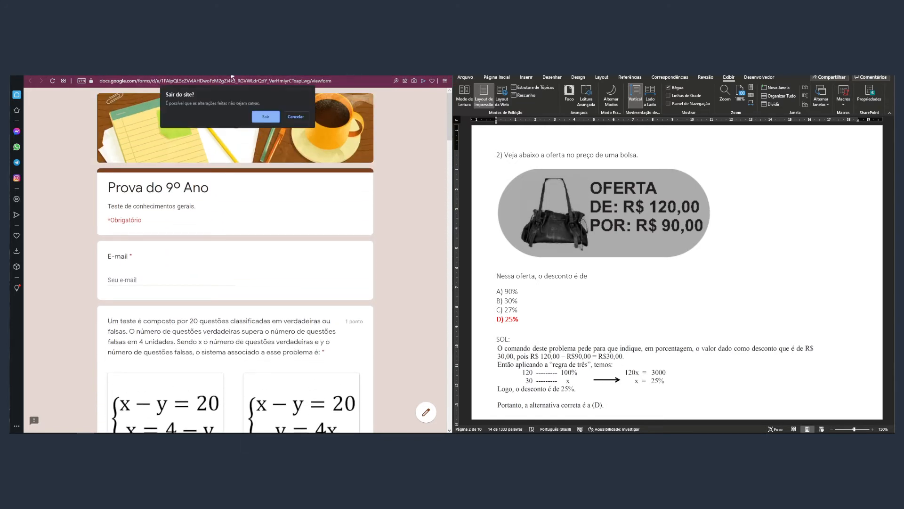
click(263, 116)
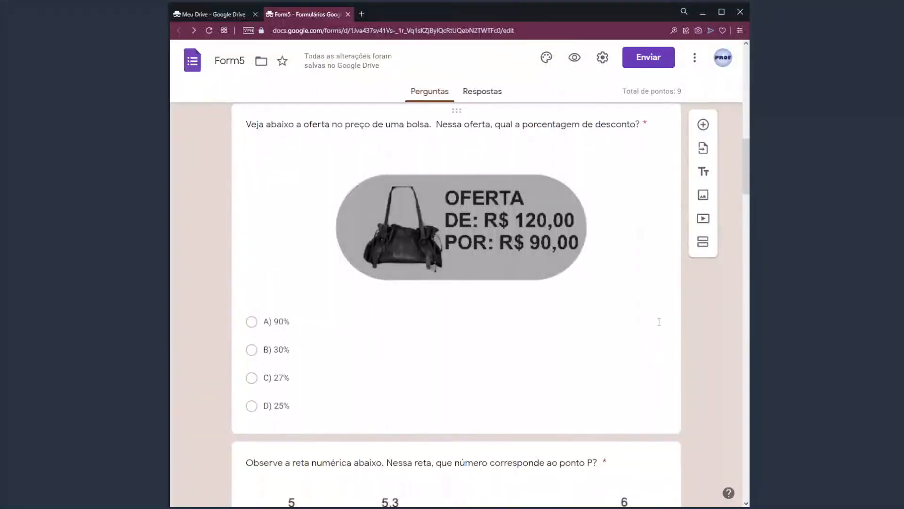
Step: Remove the letter prefixes "A)" and "B)" from the triangles question's first two alternatives, leaving "4 cm" and "6 cm"
drag(749, 173, 748, 82)
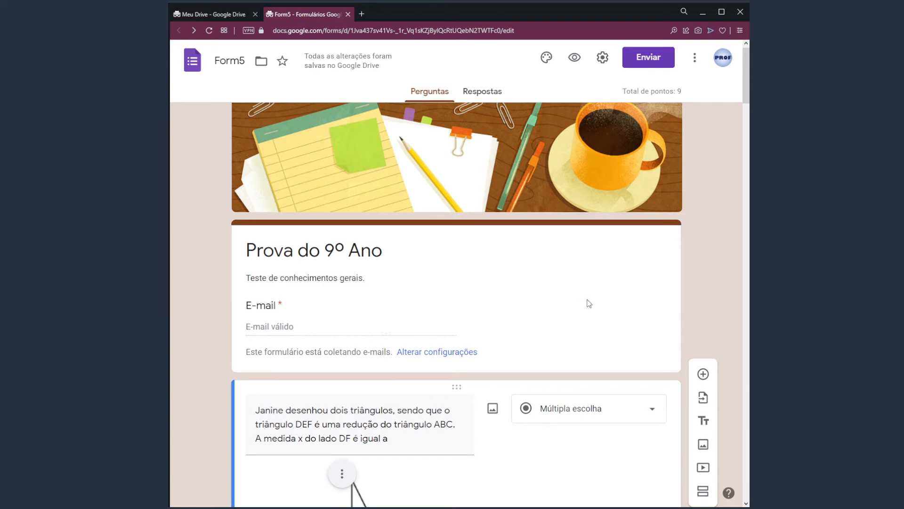
scroll(673, 303, down, 6)
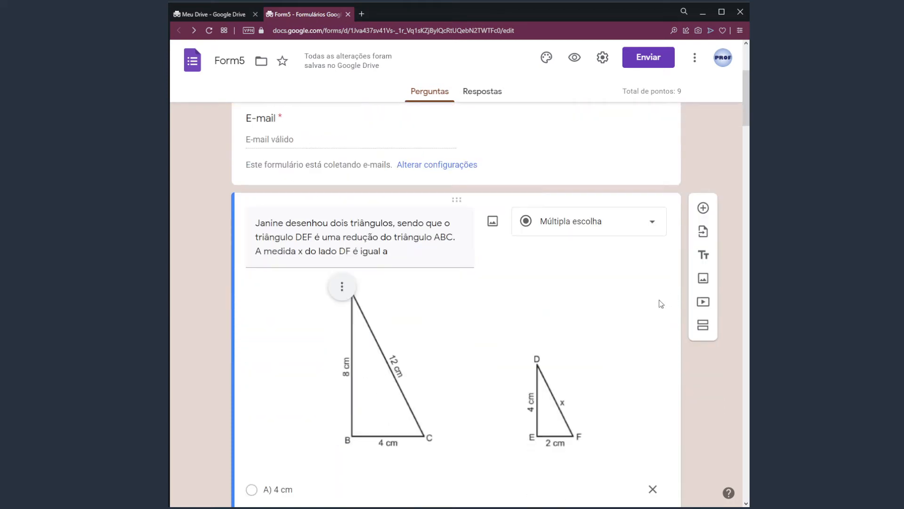
scroll(638, 313, down, 1)
click(295, 349)
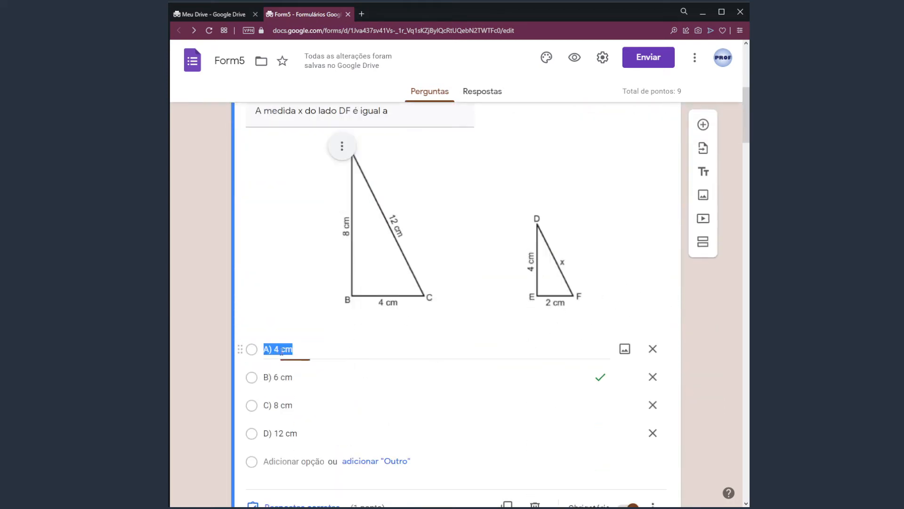
click(274, 349)
key(shift+Home)
key(Delete)
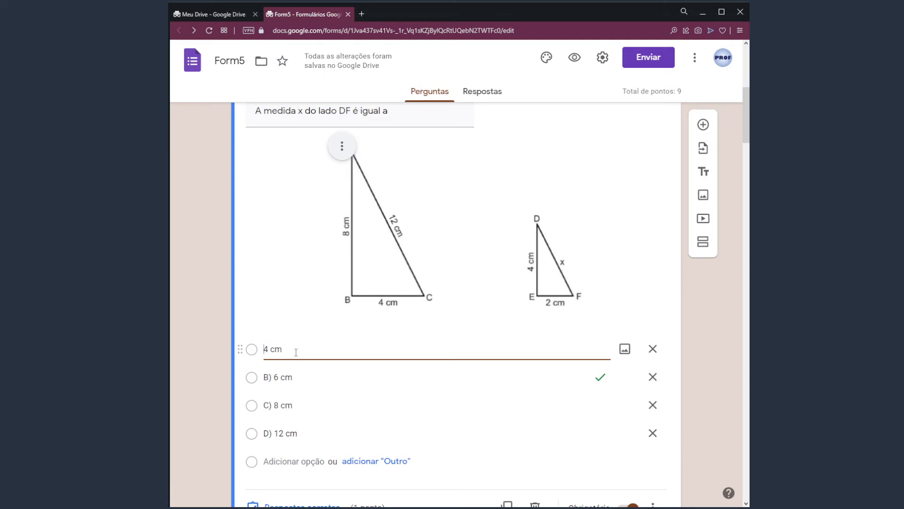
click(280, 377)
click(275, 378)
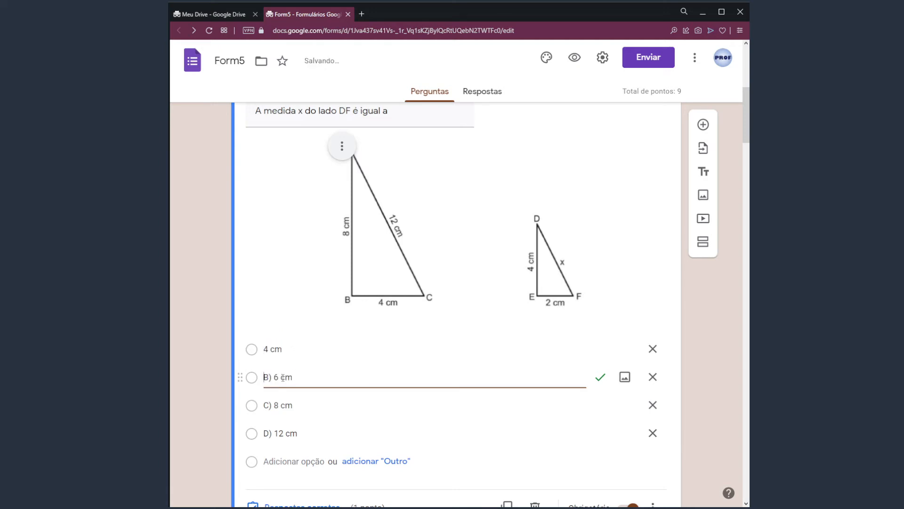
key(shift+Home)
key(Delete)
Step: Remove the letter prefixes "C)" and "D)" from the triangles question's last two alternatives, leaving "8 cm" and "12 cm"
click(283, 405)
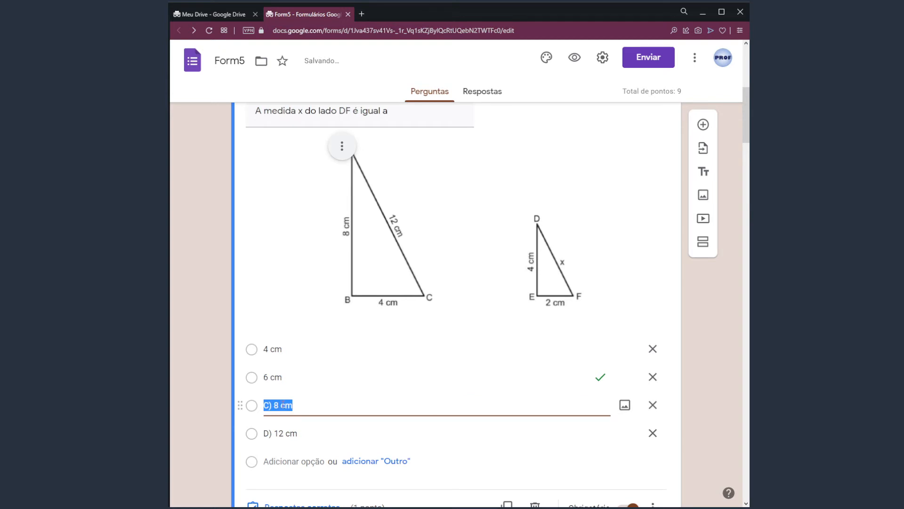
click(273, 405)
key(shift+Home)
key(Delete)
click(270, 433)
click(271, 433)
click(271, 433)
key(shift+Home)
key(Delete)
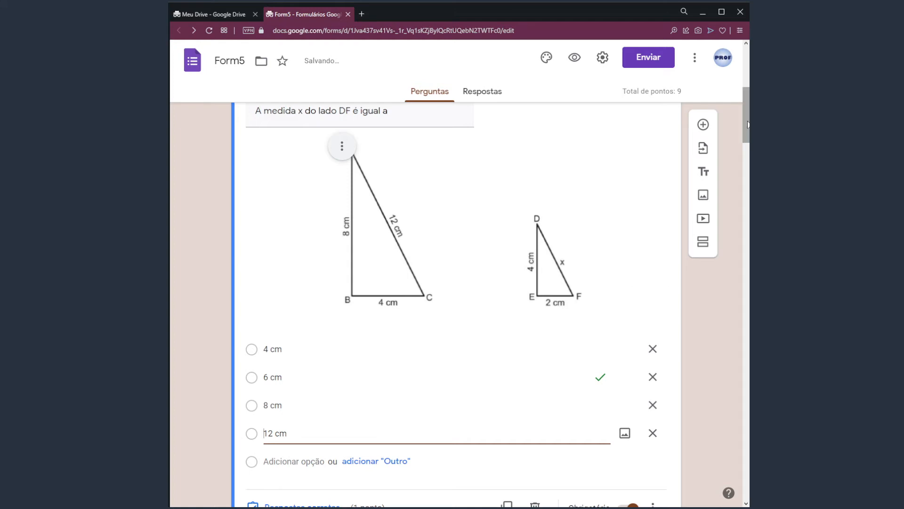
Step: Remove the letter prefixes "A)" and "B)" from the handbag question's first two alternatives, leaving "90%" and "30%"
drag(747, 118, 747, 185)
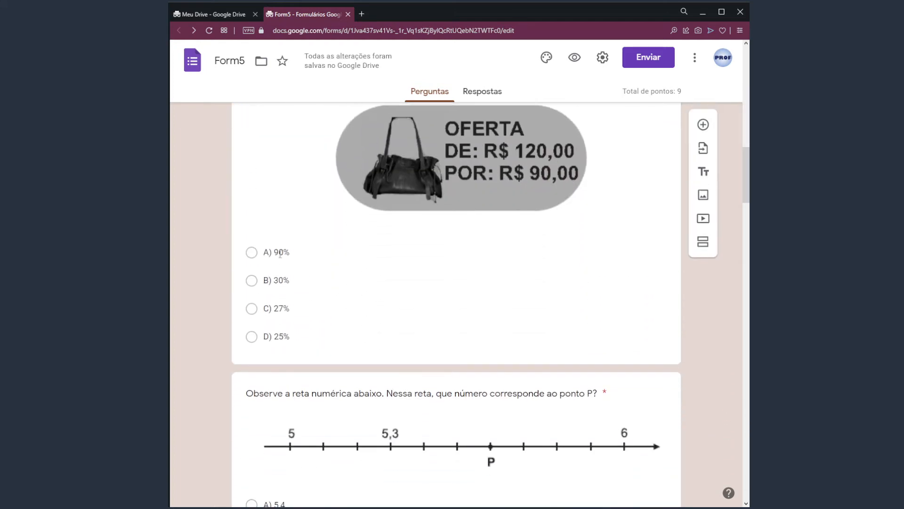
click(277, 252)
click(279, 186)
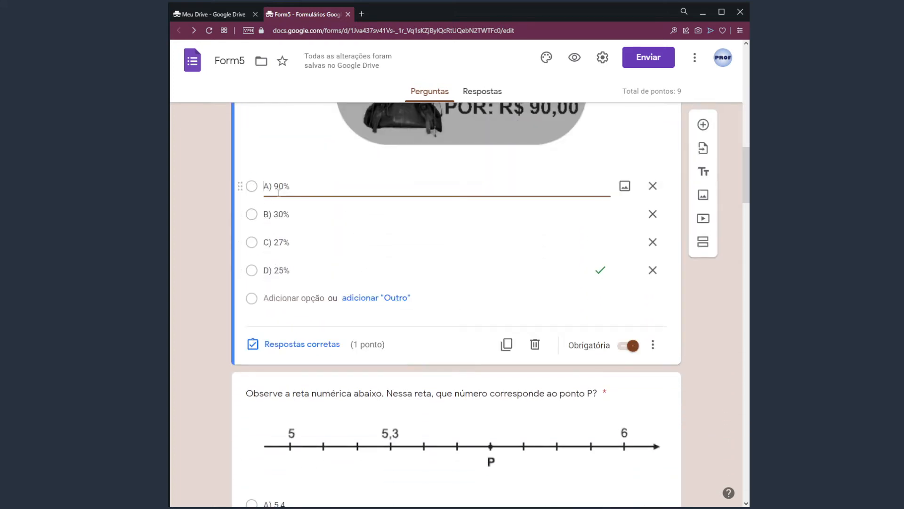
key(Delete)
key(Delete)
key(Delete)
click(278, 215)
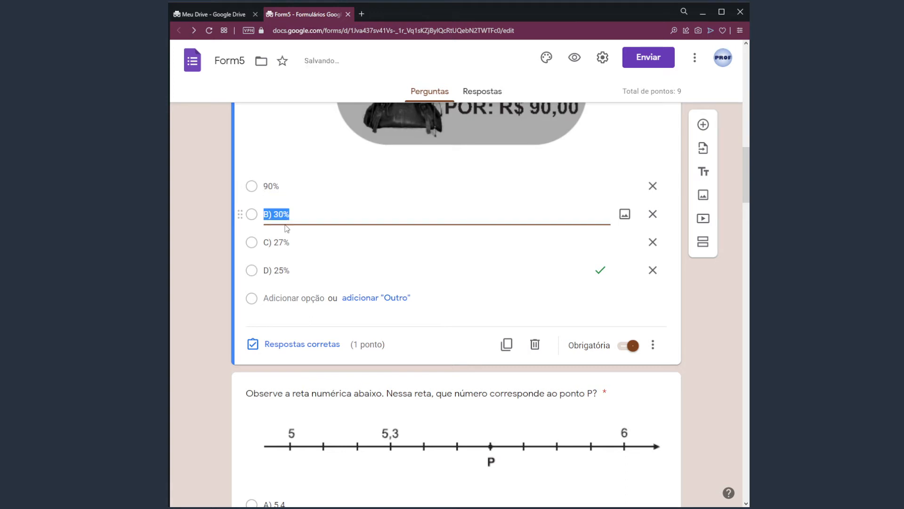
key(Home)
key(Delete)
key(Delete)
key(Delete)
Step: Remove the letter prefixes "C)" and "D)" from the handbag question's last two alternatives, leaving "27%" and "25%"
click(281, 242)
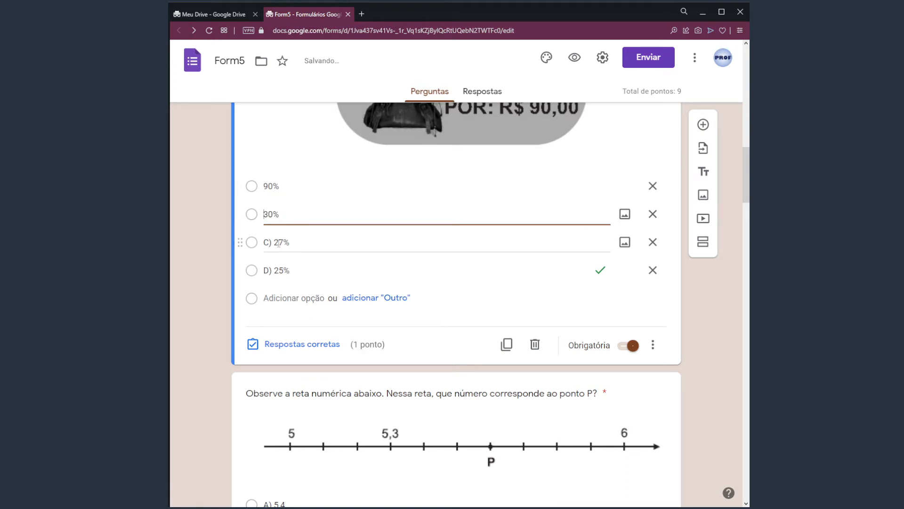
key(Home)
key(Delete)
key(Delete)
key(Delete)
click(275, 270)
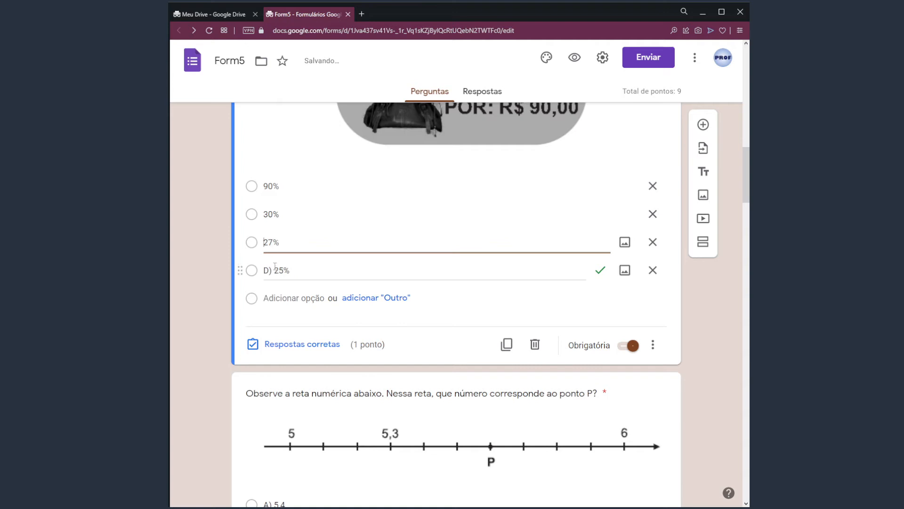
key(Home)
key(Delete)
key(Delete)
key(Delete)
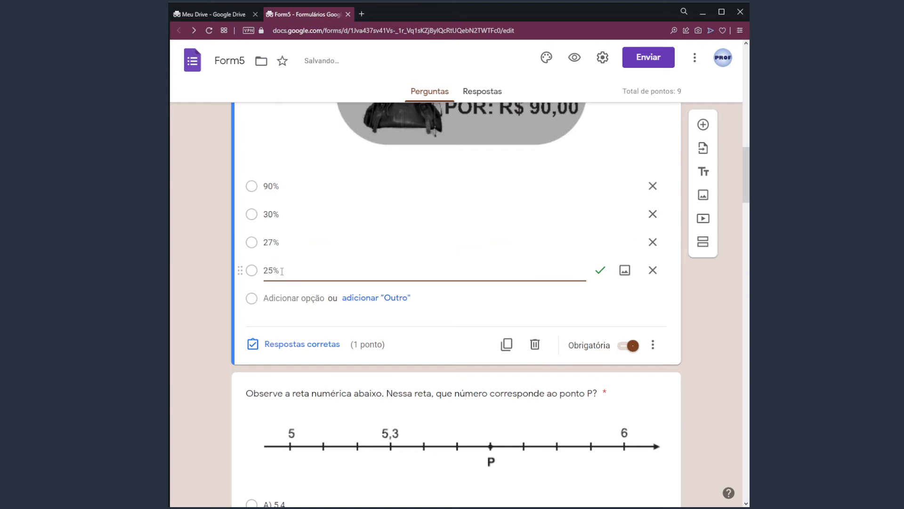
click(710, 305)
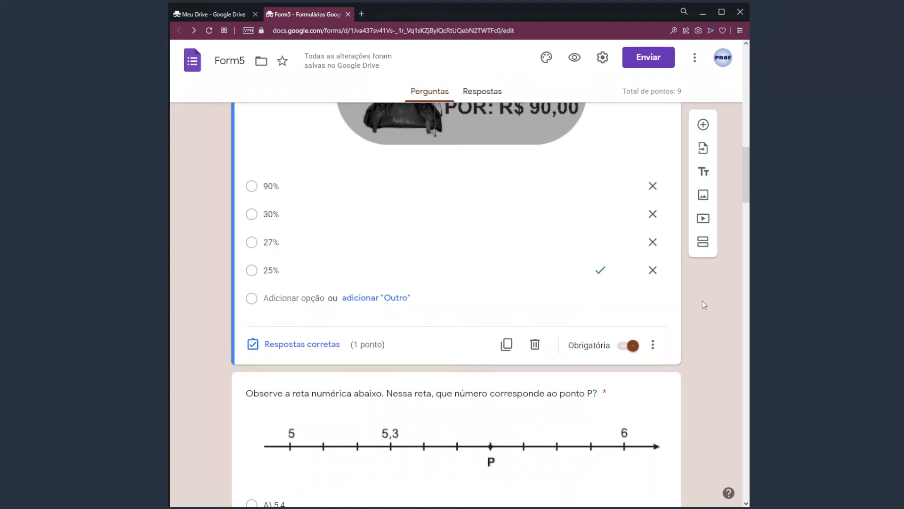
Step: Review the triangles question's unlettered alternatives and check the random option ordering setting on the handbag question
drag(744, 176, 745, 108)
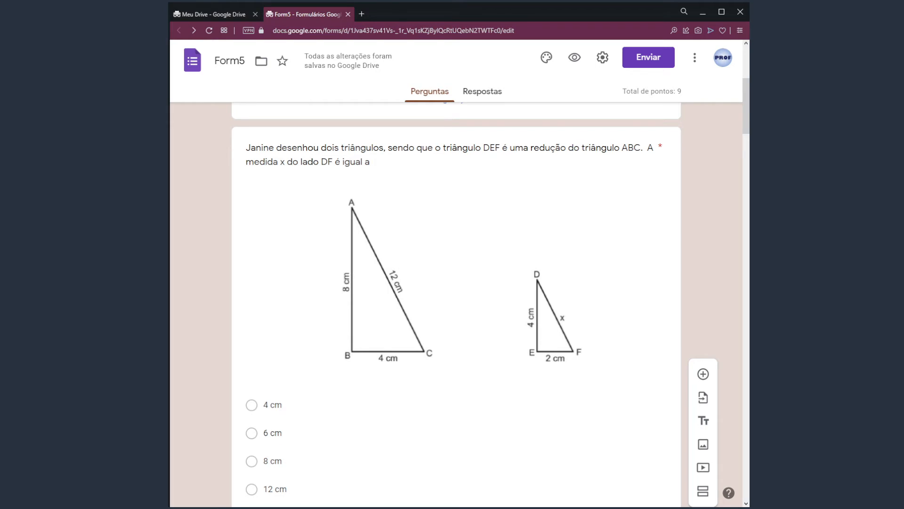
drag(745, 101, 744, 156)
click(653, 458)
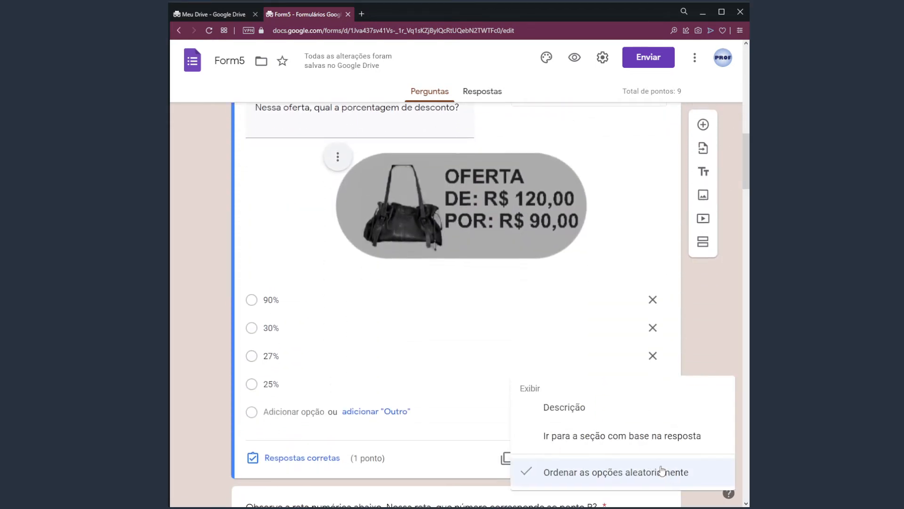
Step: Open the form preview and examine the rectangular block question's statement and its four alternatives
click(711, 333)
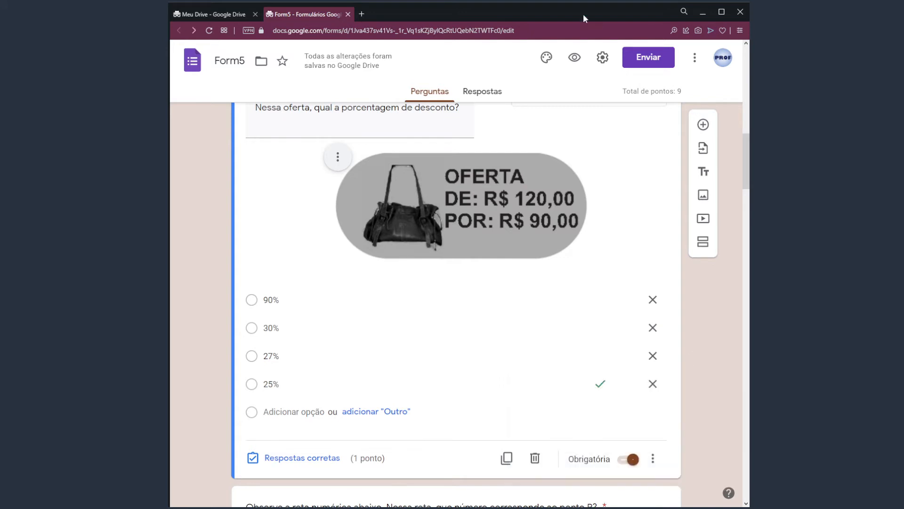
click(574, 57)
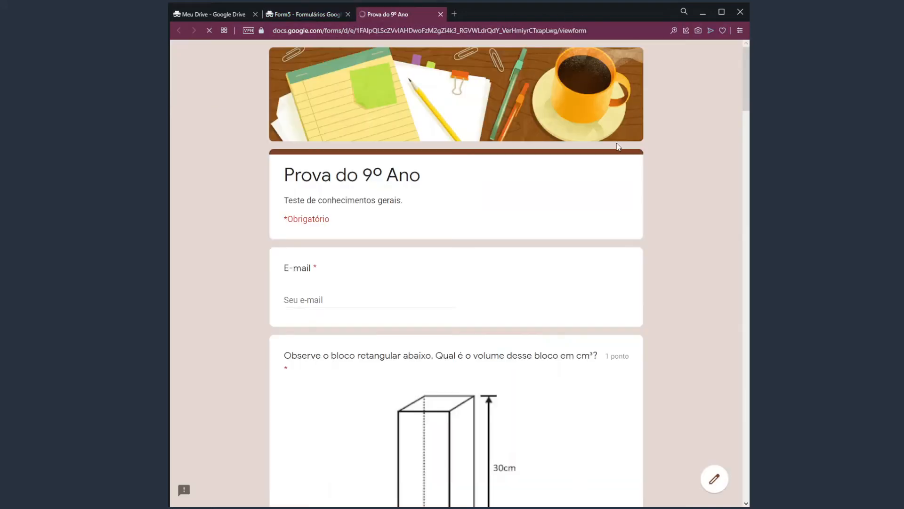
scroll(684, 235, down, 5)
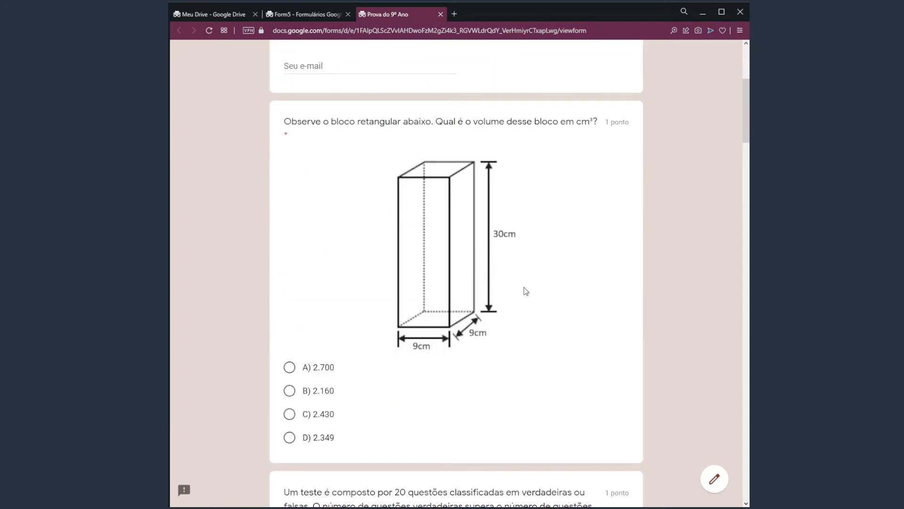
drag(308, 126, 598, 125)
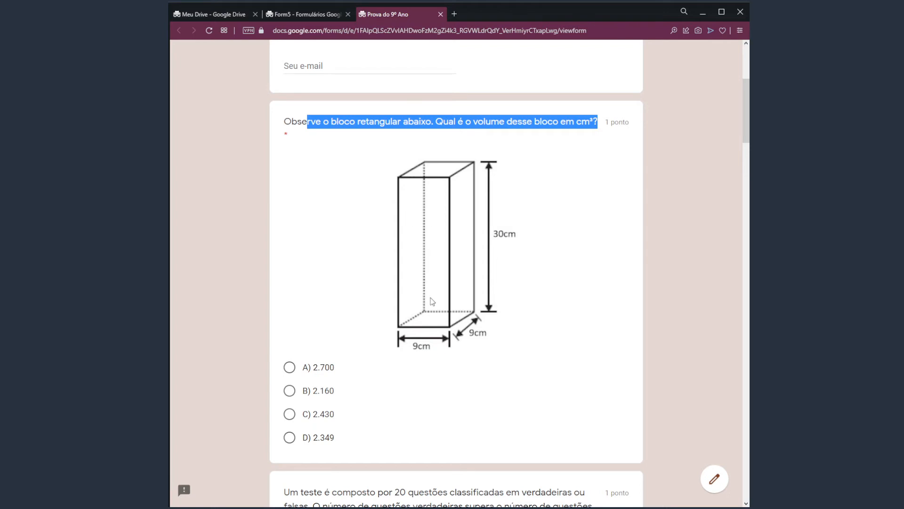
click(316, 369)
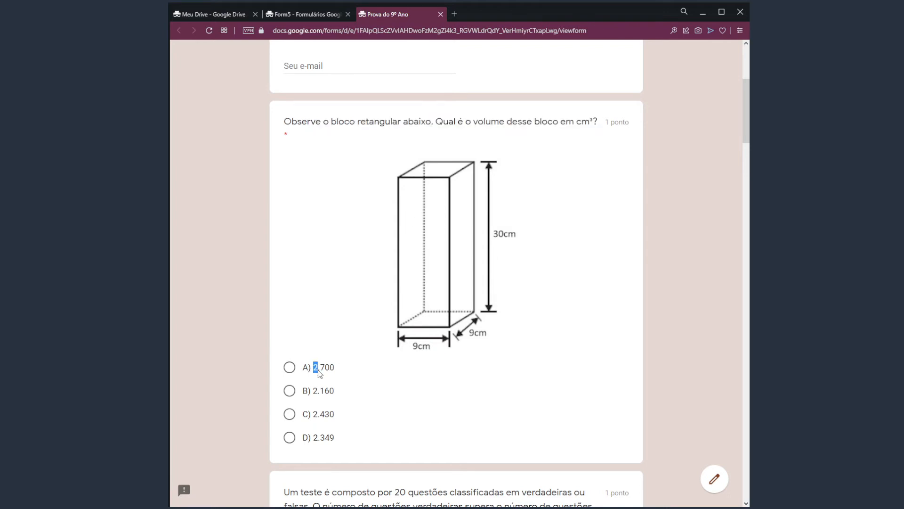
click(318, 390)
click(324, 416)
click(324, 438)
Step: Examine the equation-system question's image alternatives and the triangles question's alternative order in the preview
drag(744, 95, 745, 149)
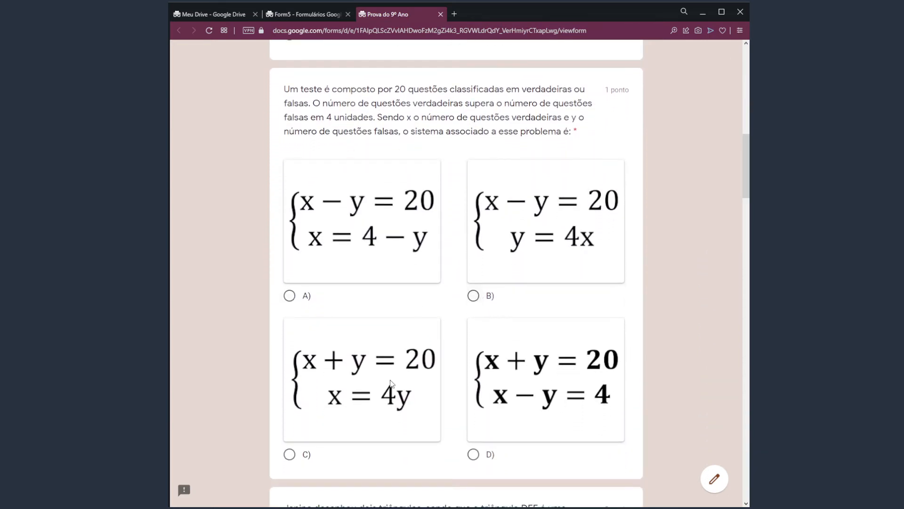
drag(747, 162, 748, 214)
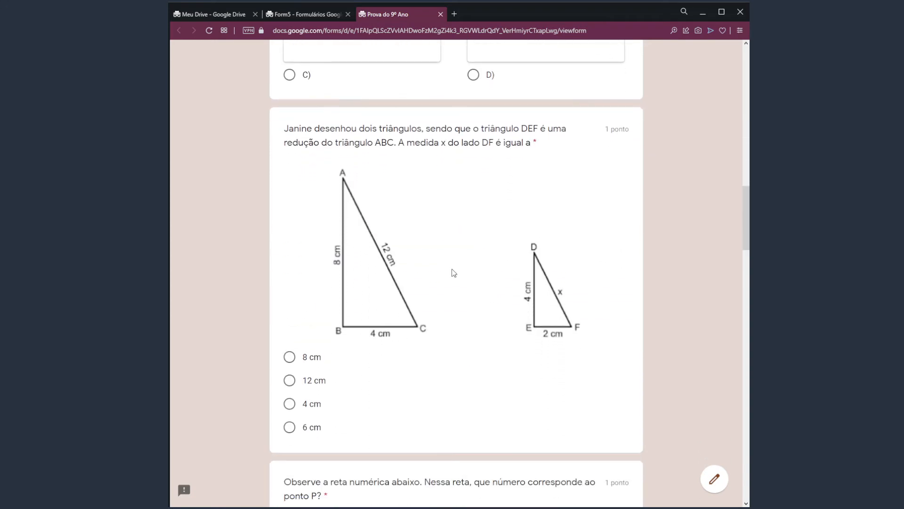
drag(301, 364, 342, 427)
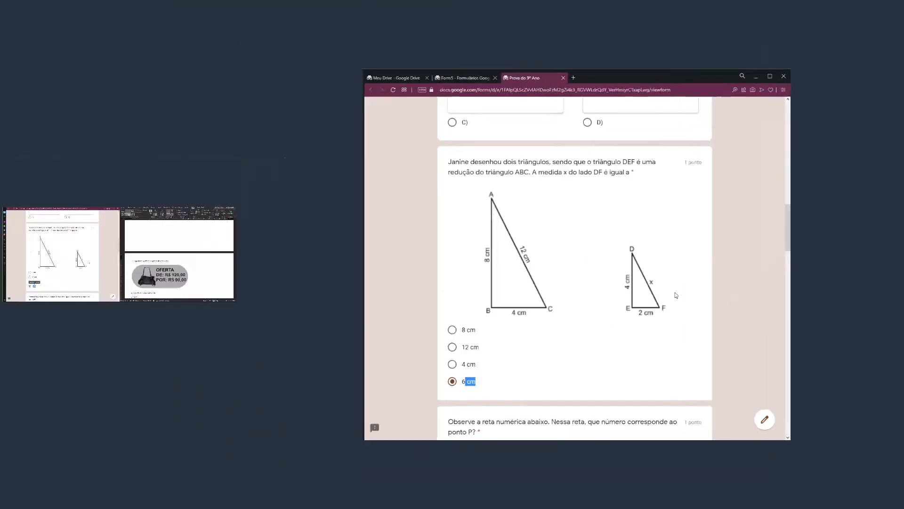
Step: Compare the triangles question's alternative order in the preview with the original exam in the Word document
scroll(557, 247, up, 5)
scroll(557, 247, up, 5)
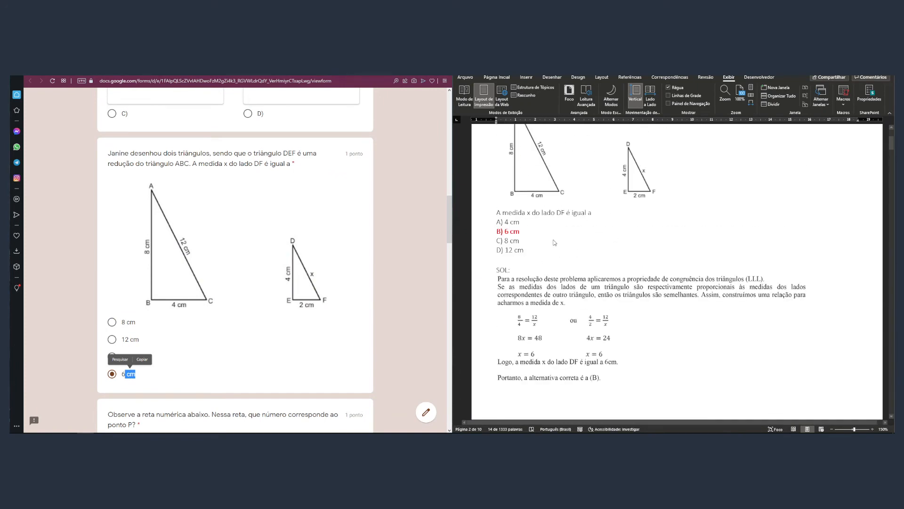
scroll(556, 246, down, 2)
click(519, 246)
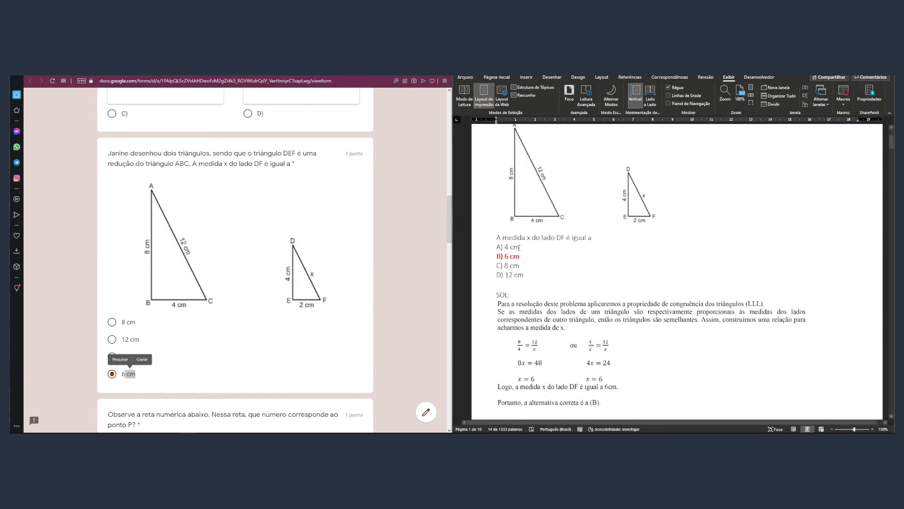
drag(504, 246, 527, 273)
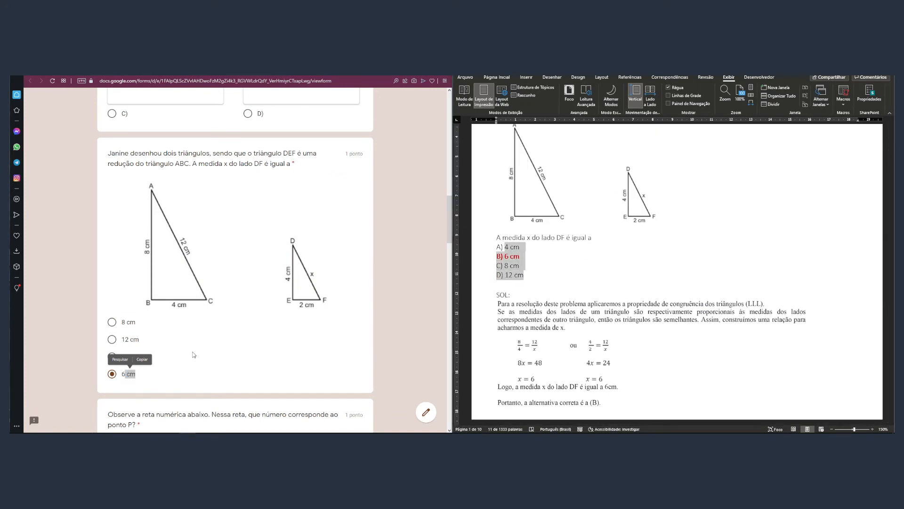
click(195, 355)
click(515, 252)
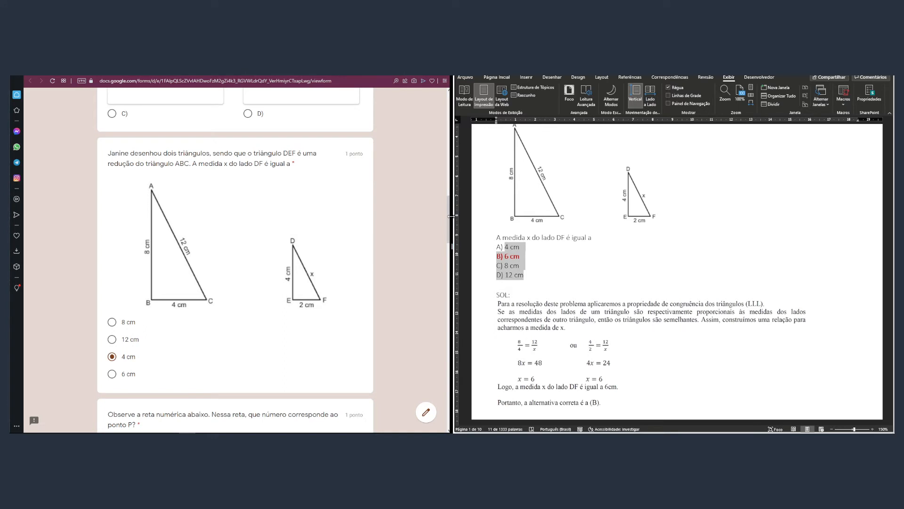
drag(450, 217, 452, 218)
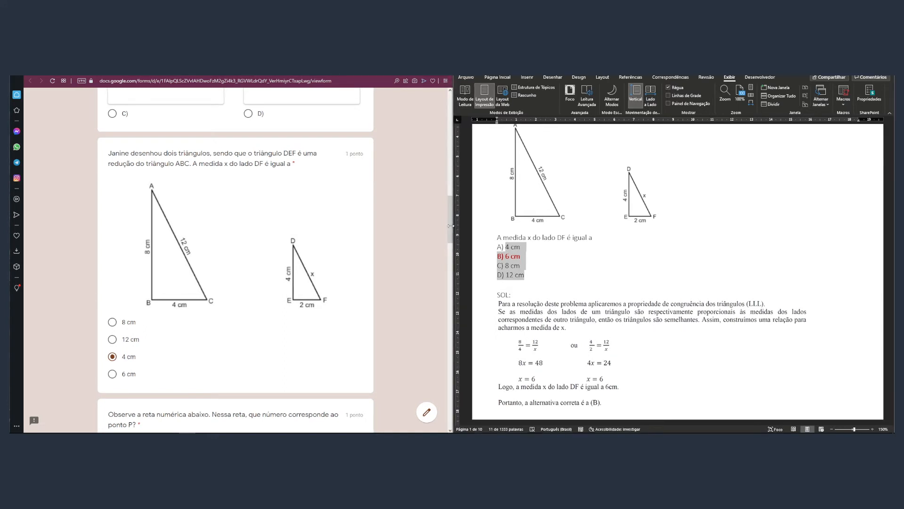
click(417, 329)
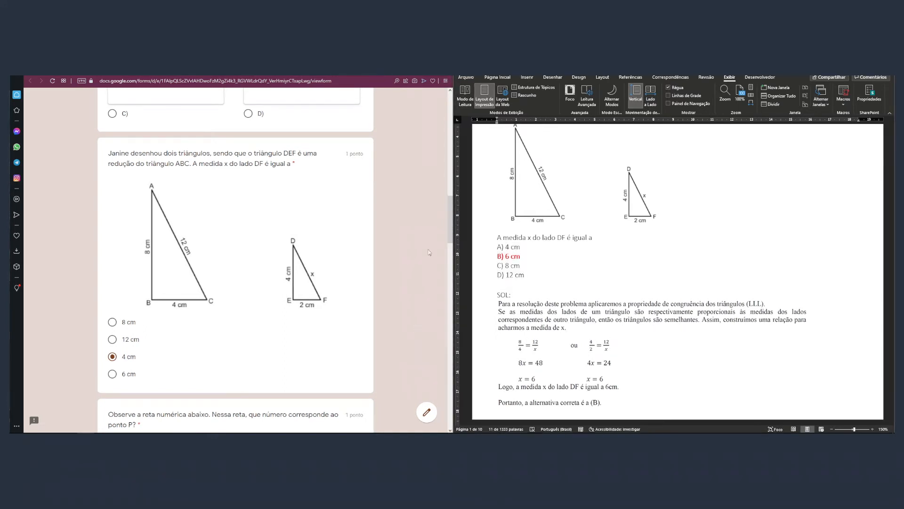
Step: Compare the handbag question's alternative order in the preview with the original in the Word document
drag(448, 208, 454, 380)
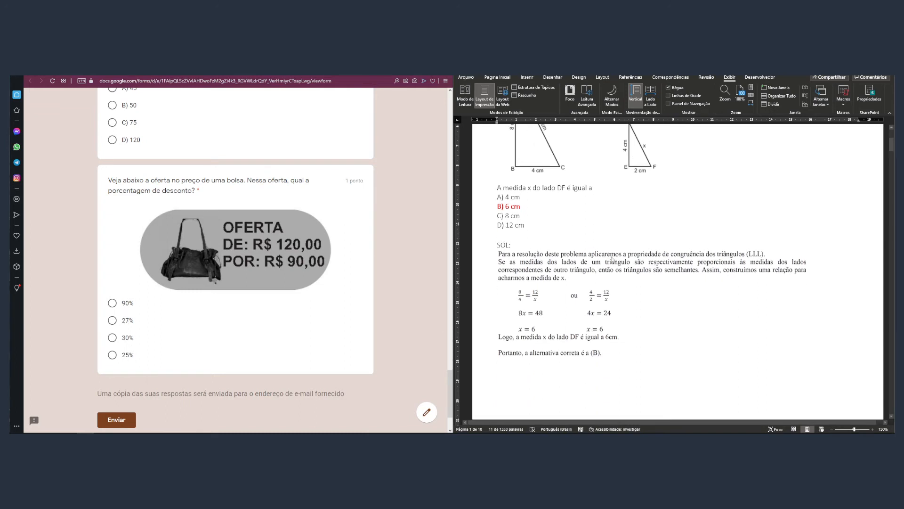
scroll(565, 269, down, 10)
scroll(559, 265, down, 5)
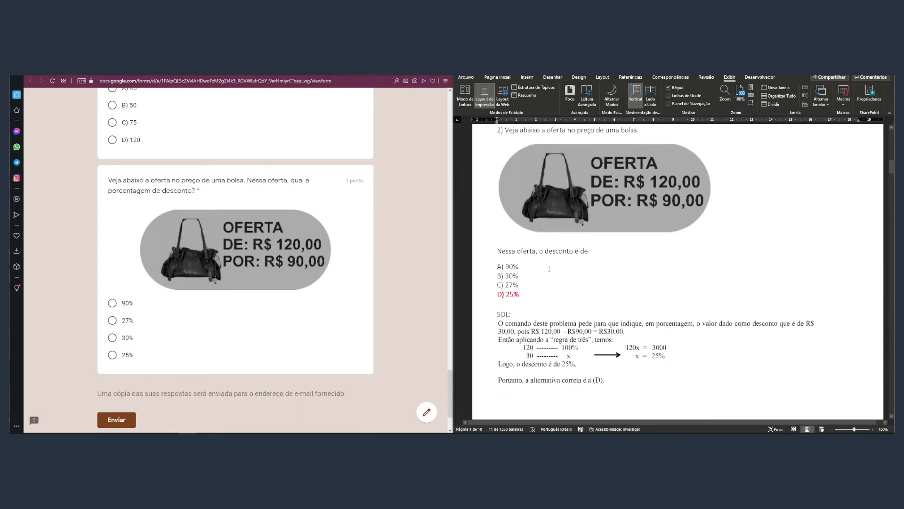
drag(516, 294, 497, 266)
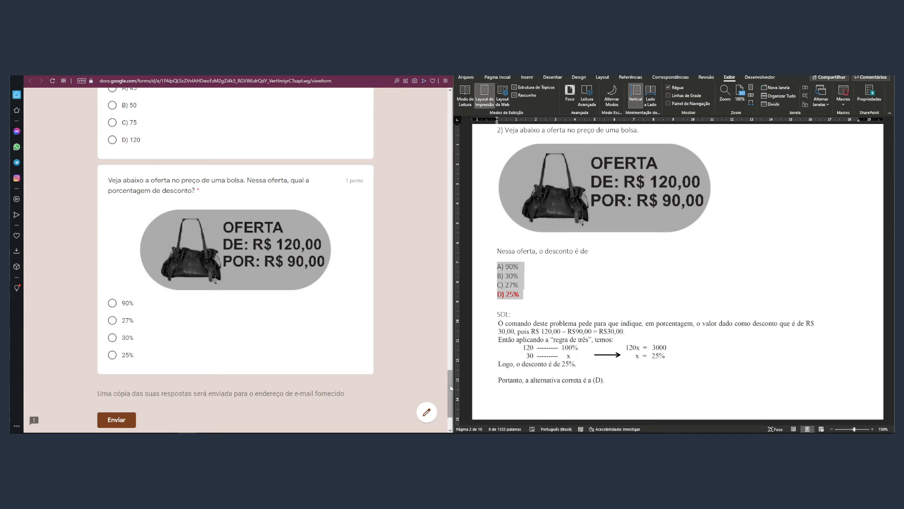
Step: Return to the start of the previewed exam and close the preview without submitting the answers
drag(450, 388, 441, 107)
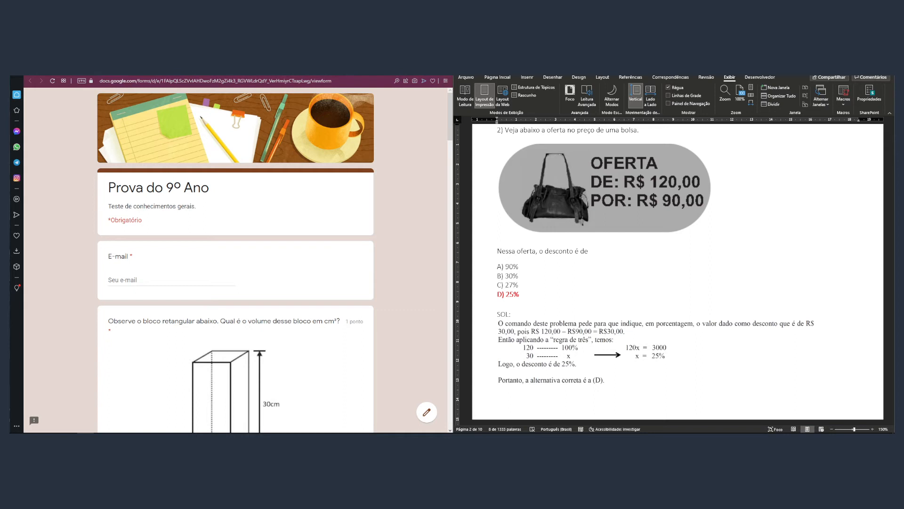
key(ctrl+w)
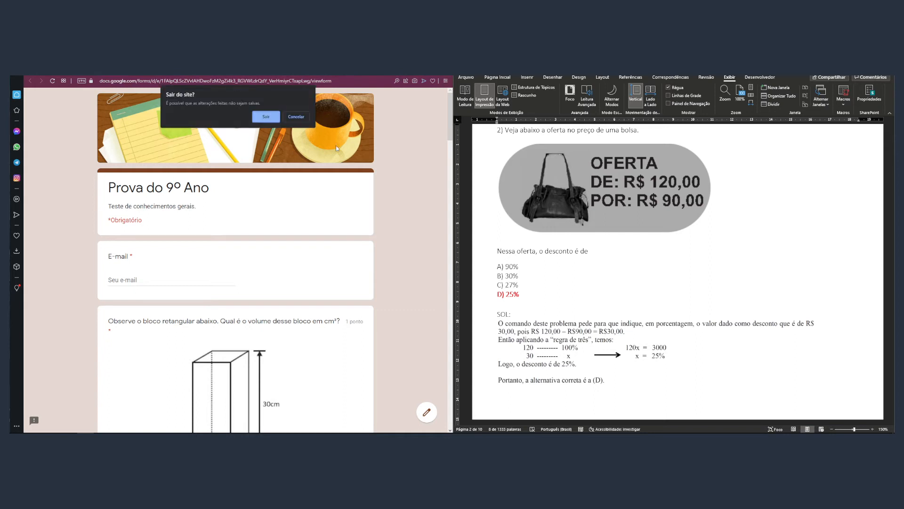
click(266, 117)
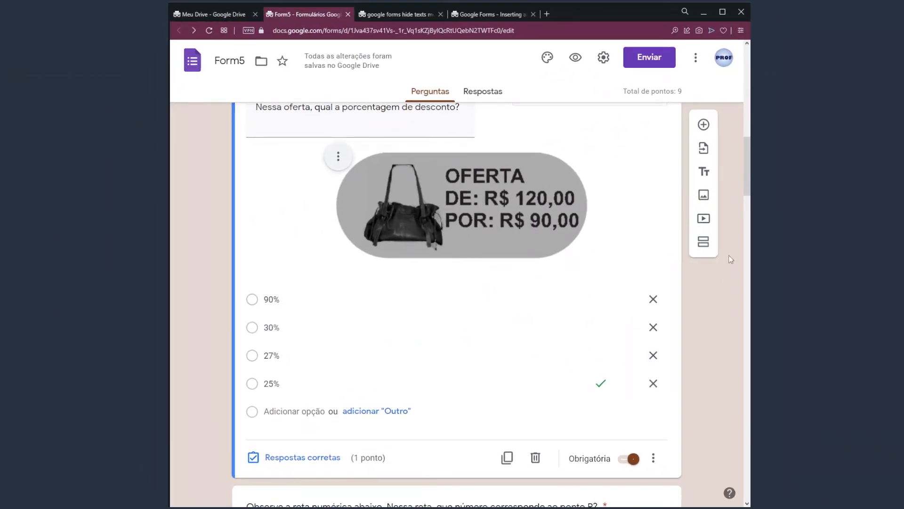
Step: Remove the letter prefixes "A)" and "B)" from the number line question's first two alternatives, leaving "5,4" and "5,5"
drag(746, 183, 746, 227)
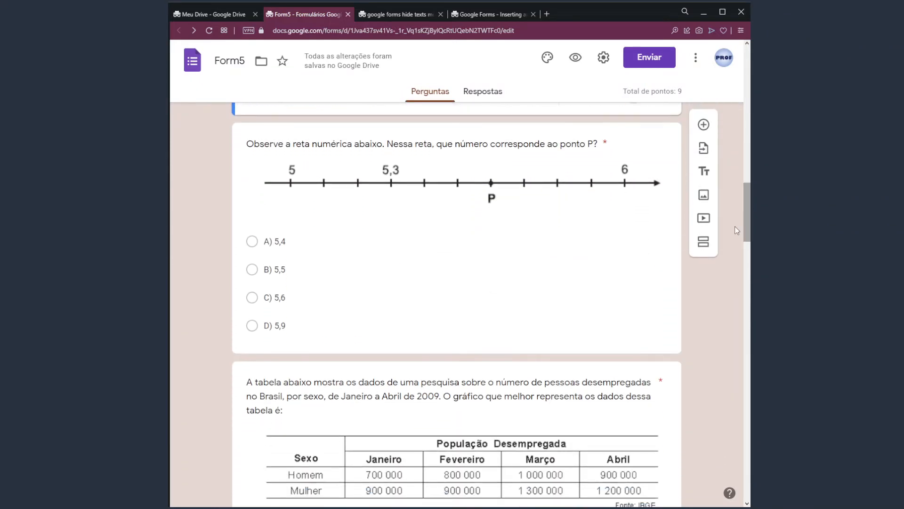
click(291, 242)
text(5,4)
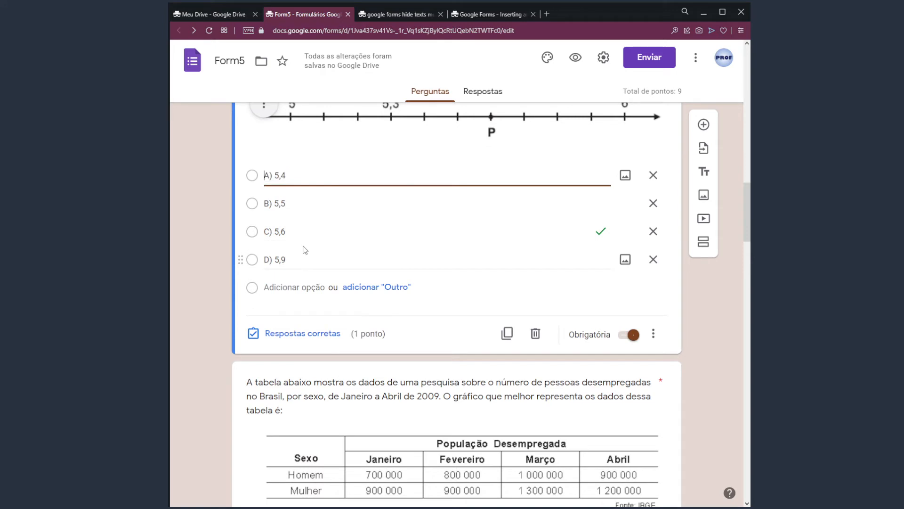
key(Tab)
key(Tab)
key(Tab)
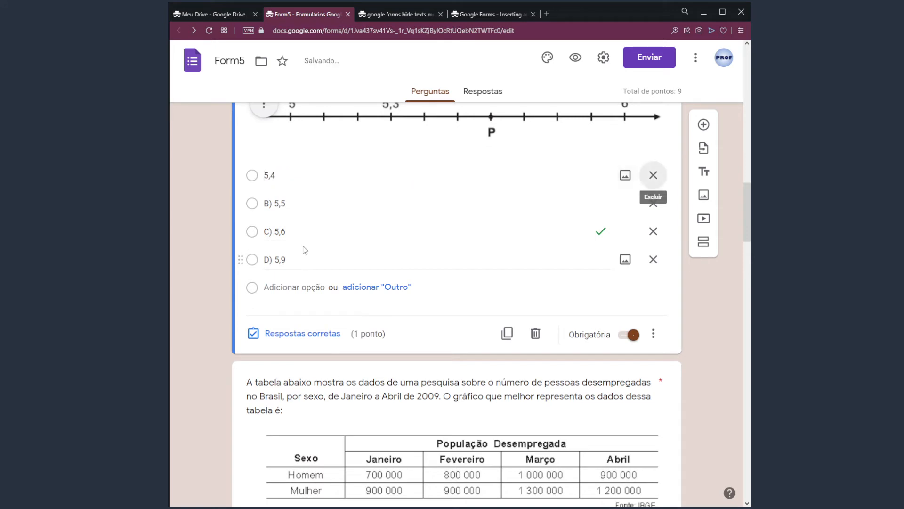
text(5,5)
key(Tab)
key(Tab)
key(Tab)
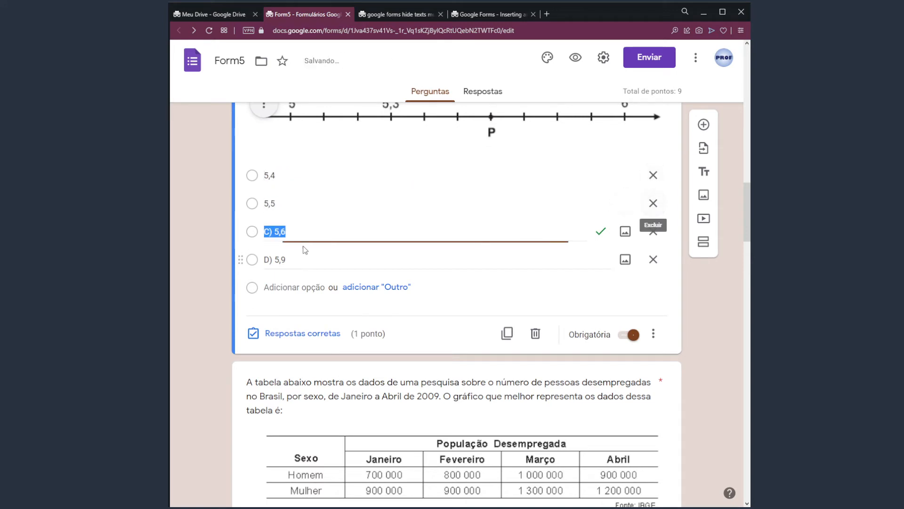
Step: Remove the letter prefixes "C)" and "D)" from the number line question's last two alternatives, leaving "5,6" and "5,9"
key(Home)
key(Delete)
key(Delete)
key(Delete)
key(Delete)
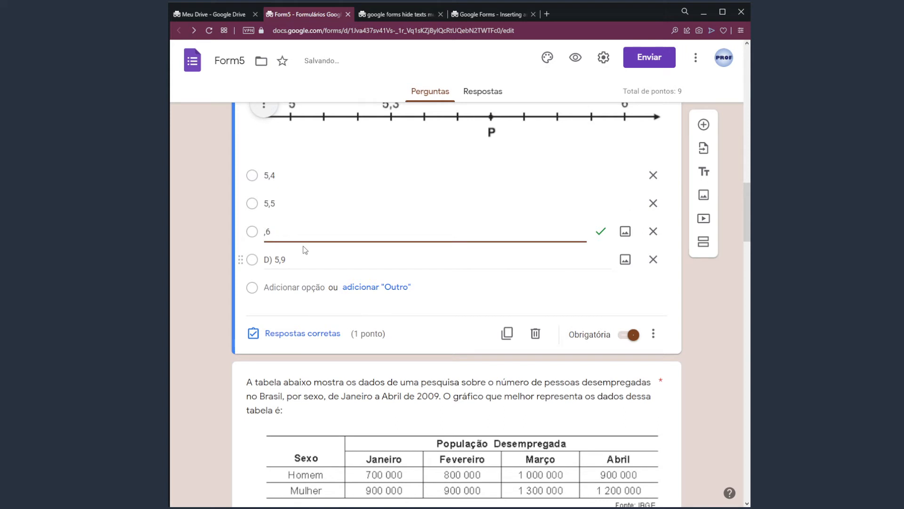
text(5)
key(Tab)
key(Tab)
key(Tab)
key(Home)
key(Delete)
key(Delete)
key(Delete)
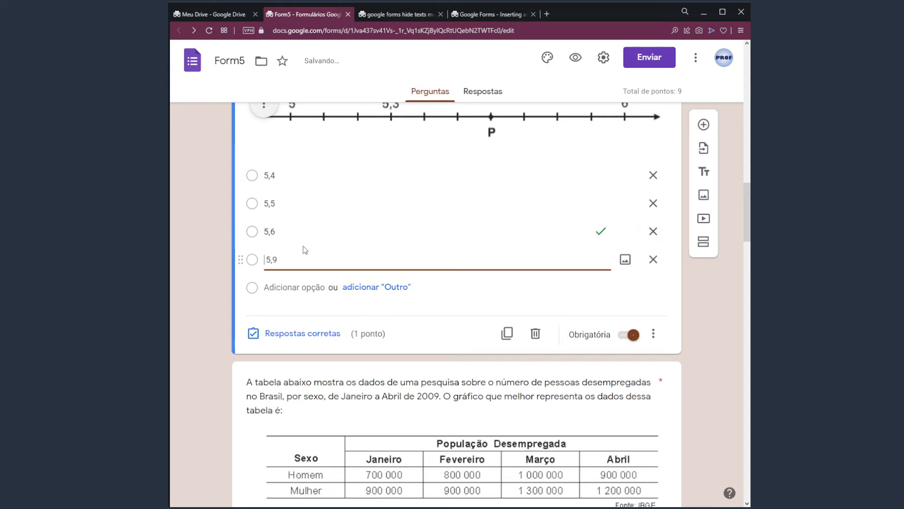
key(Delete)
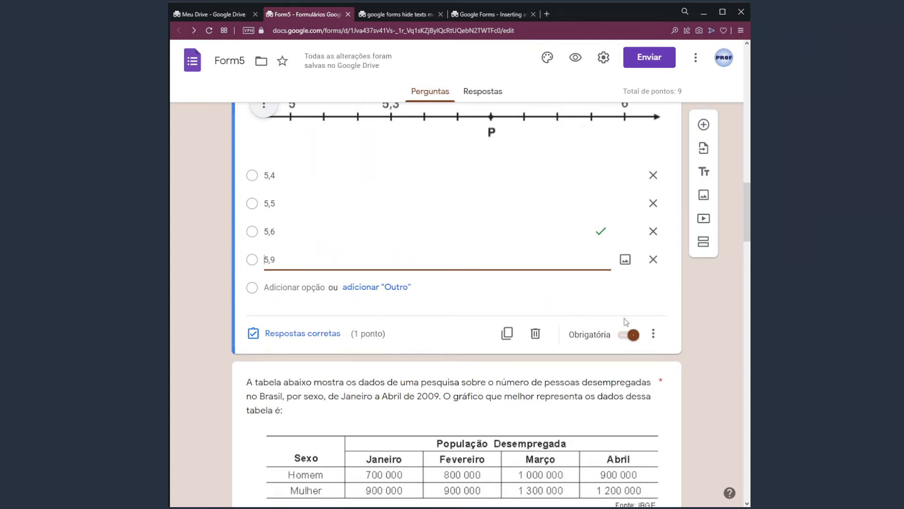
Step: Clear the letter labels "A)" and "B)" from the first two chart alternatives of the unemployment table question
drag(746, 202, 739, 236)
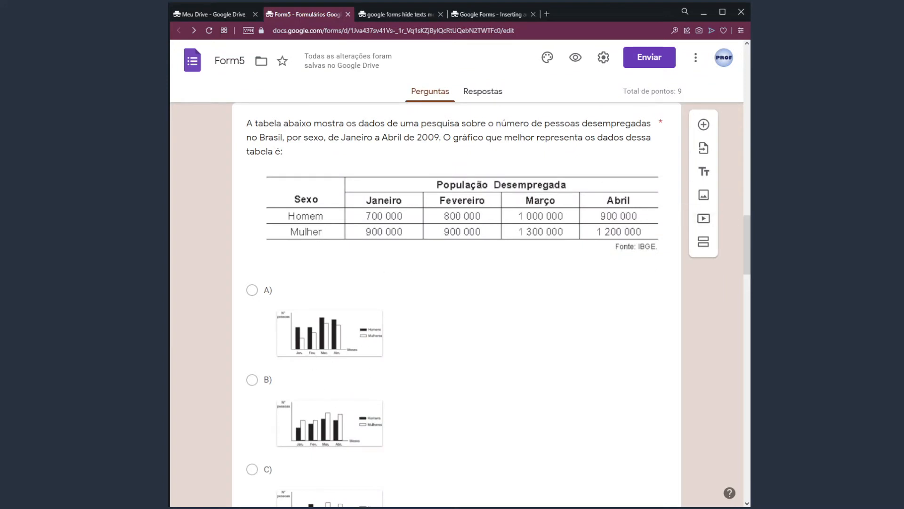
drag(748, 232, 749, 255)
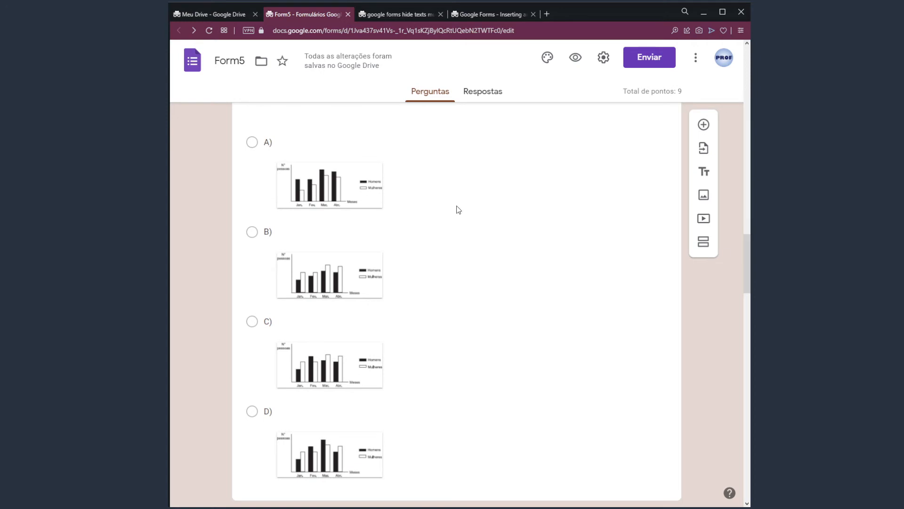
click(294, 145)
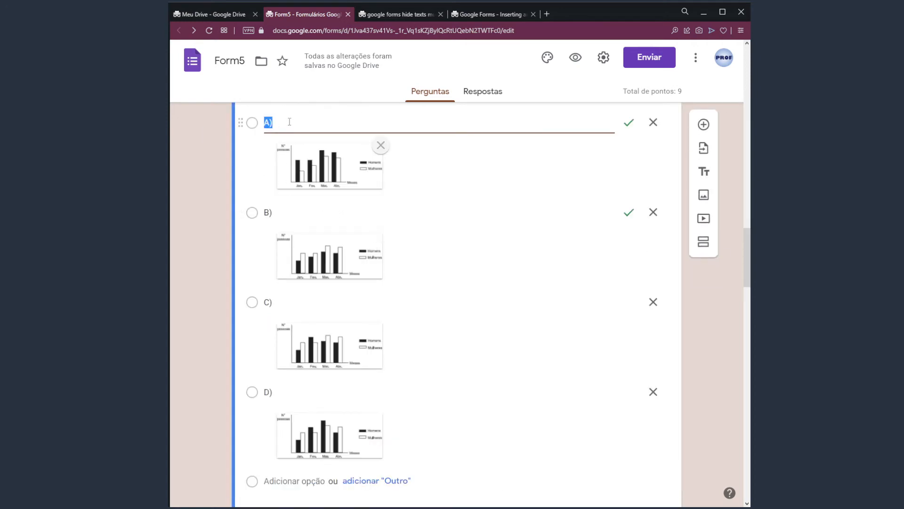
key(BackSpace)
key(Tab)
key(Tab)
key(Tab)
key(Tab)
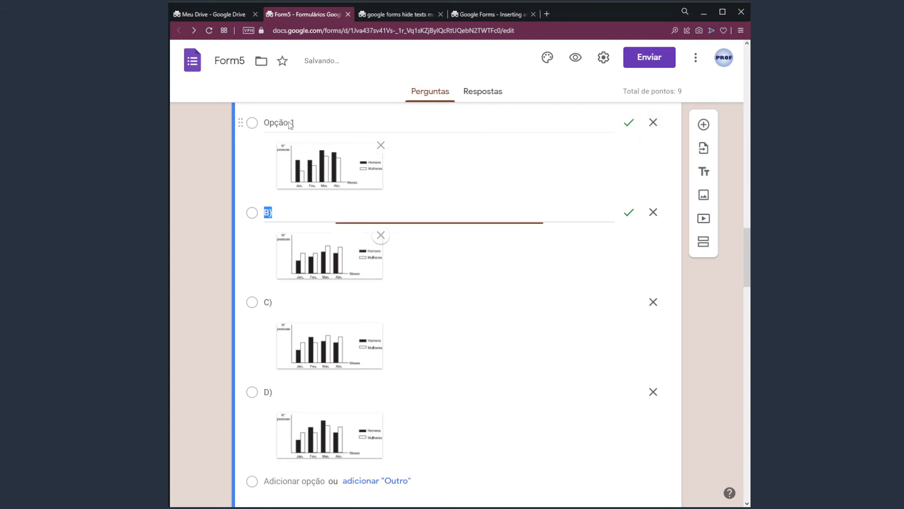
key(BackSpace)
key(Tab)
key(Tab)
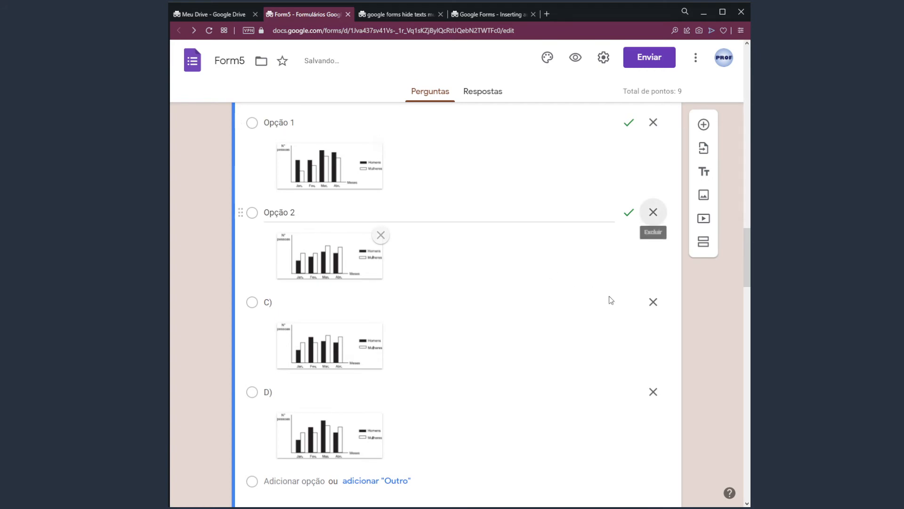
Step: Turn on random option ordering for the number line question and return to the unemployment table question
drag(744, 263, 745, 192)
click(543, 291)
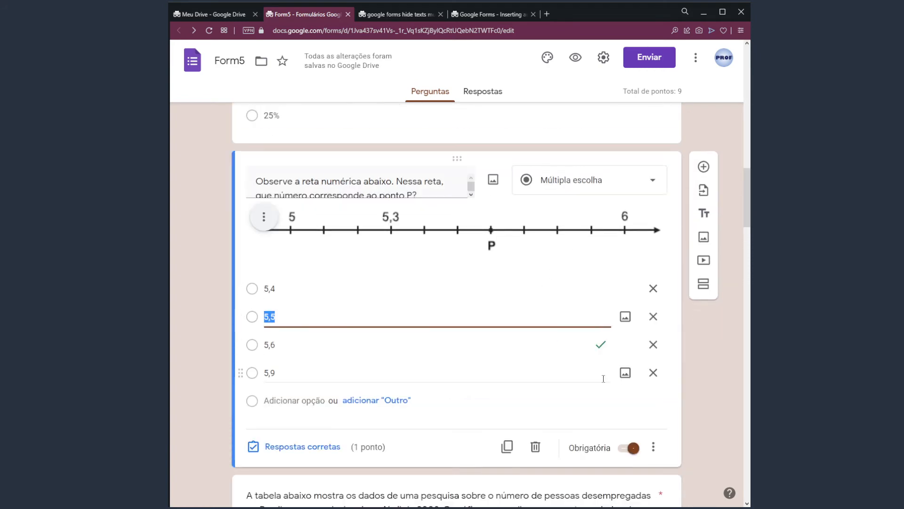
click(652, 448)
click(665, 470)
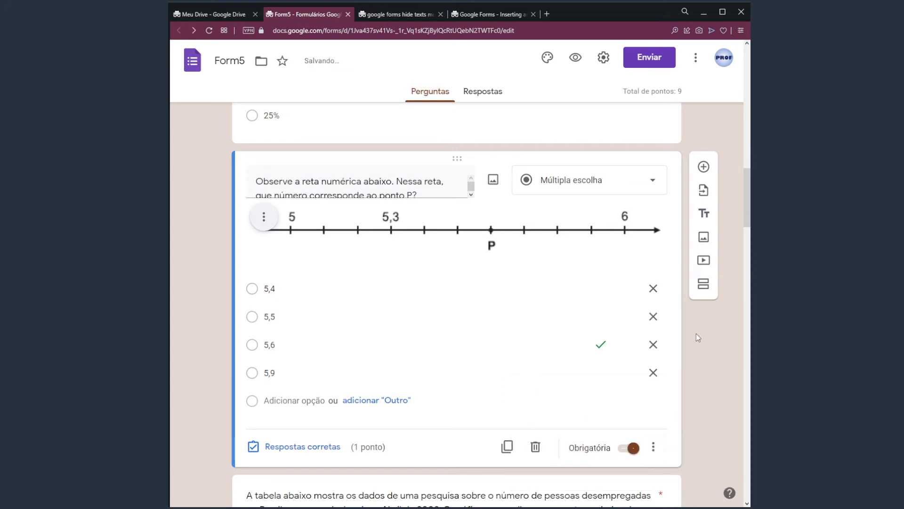
drag(747, 196, 747, 244)
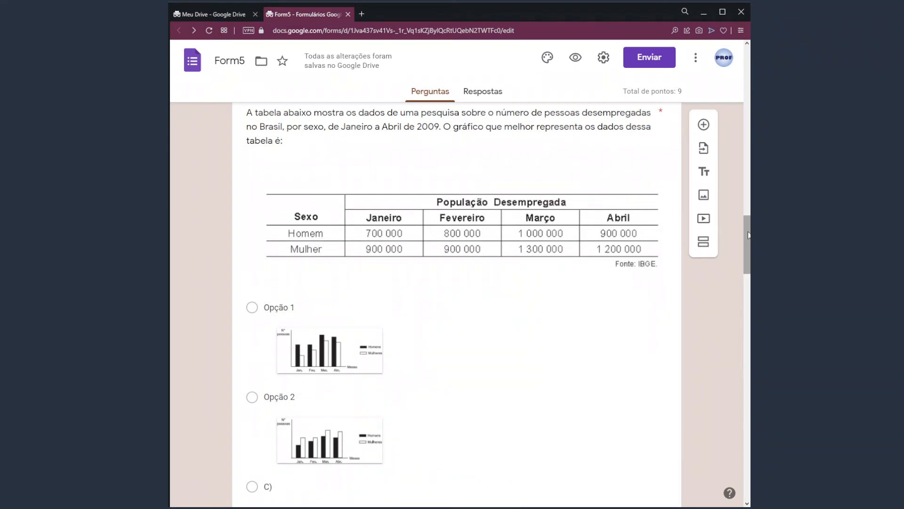
Step: Try to blank the labels of the first two chart alternatives in the unemployment table question
scroll(749, 236, down, 2)
click(351, 255)
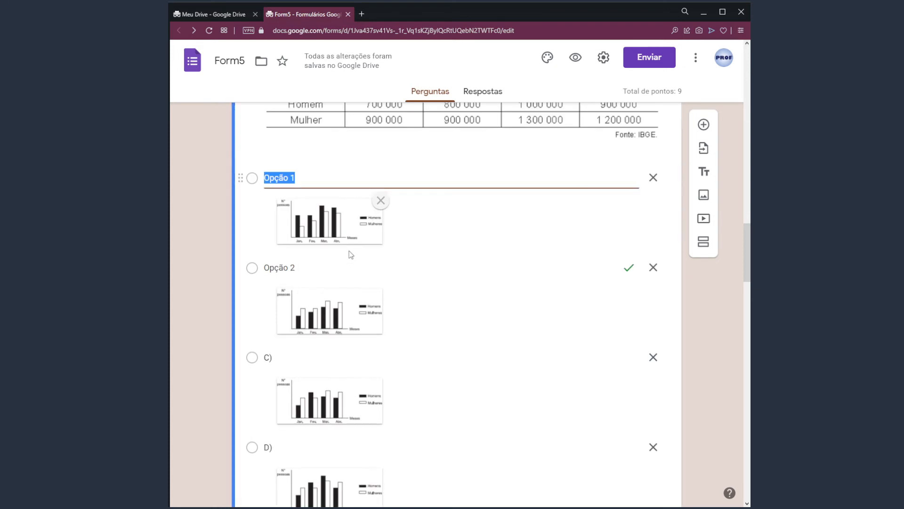
key(BackSpace)
key(Tab)
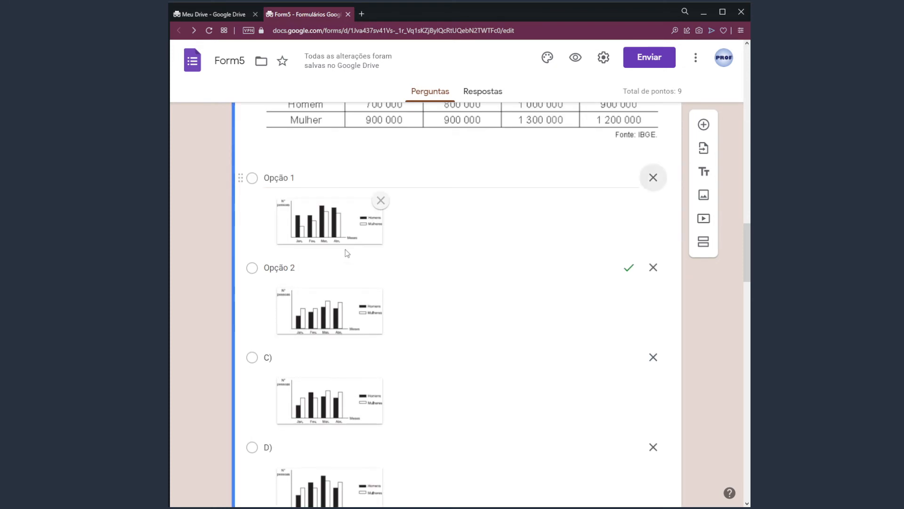
key(Tab)
key(BackSpace)
key(Tab)
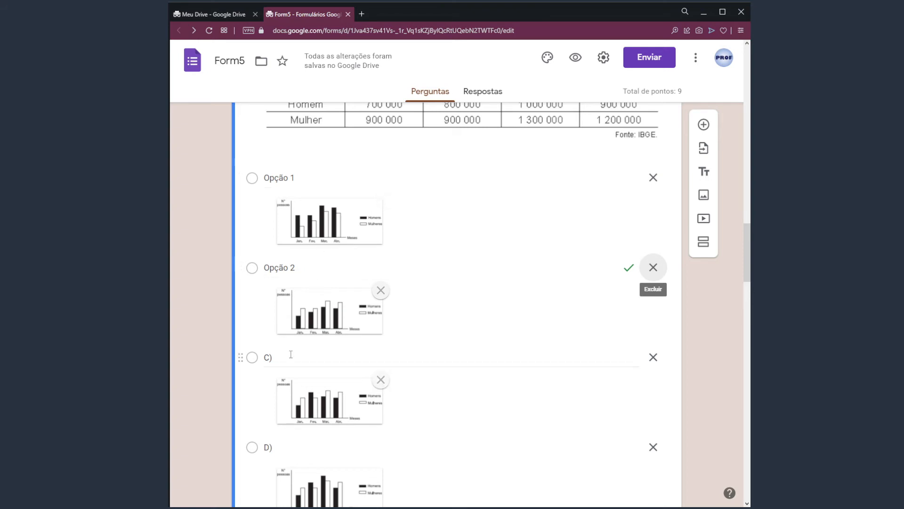
Step: Clear the letter labels "C)" and "D)" from the last two chart alternatives of the unemployment table question
key(Tab)
key(BackSpace)
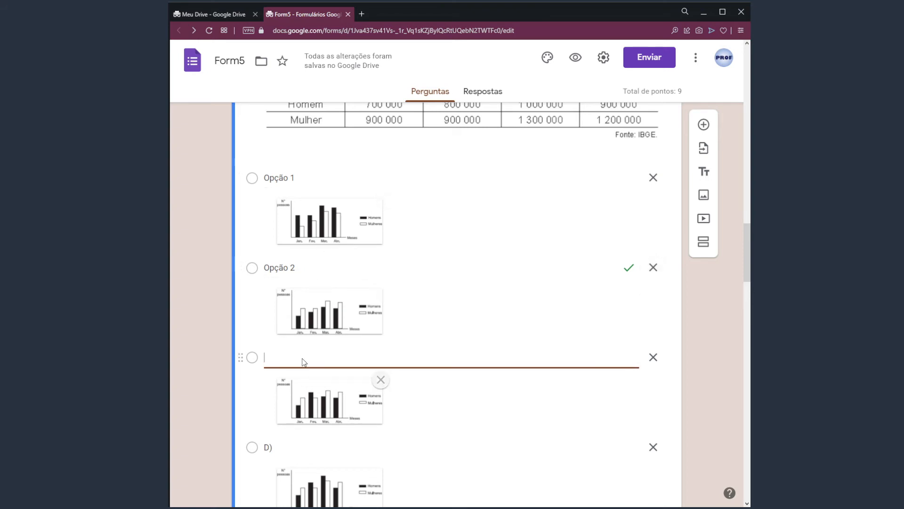
key(Tab)
key(Tab)
key(Tab)
key(BackSpace)
key(Tab)
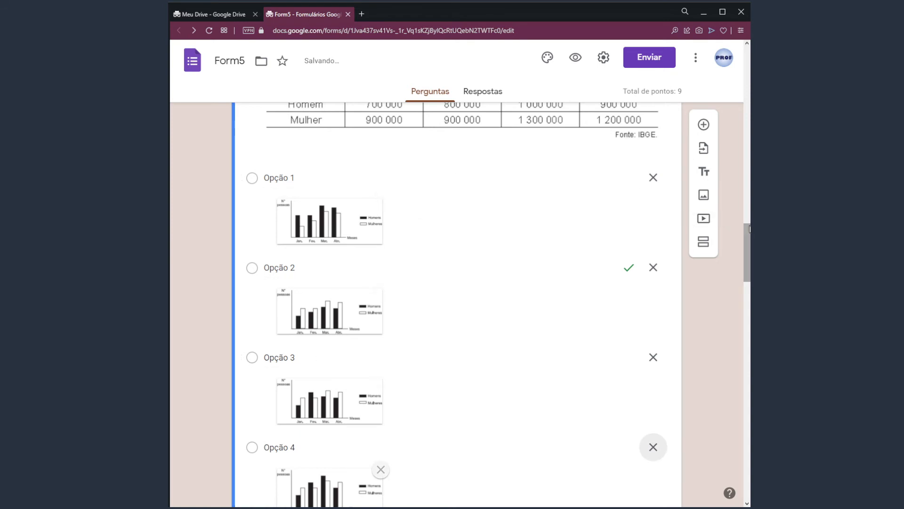
Step: Turn on random option ordering for the unemployment table question
scroll(747, 248, down, 5)
click(661, 356)
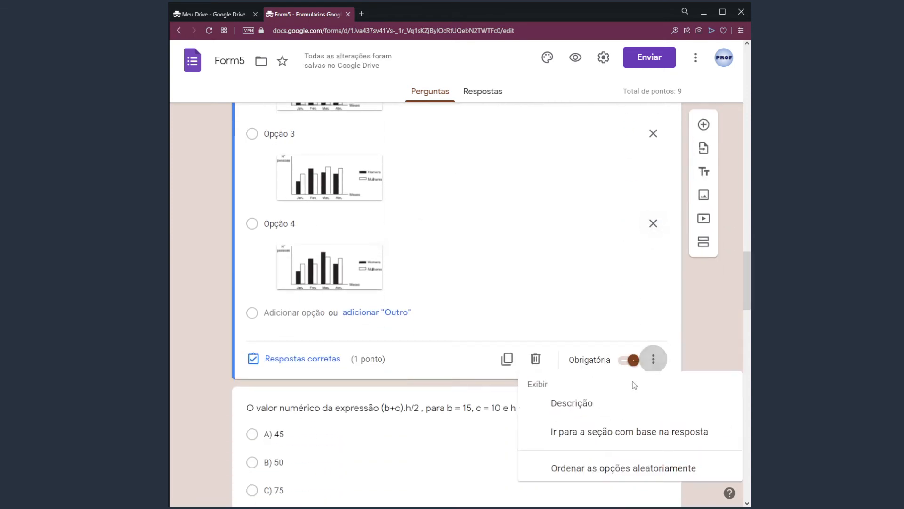
click(639, 471)
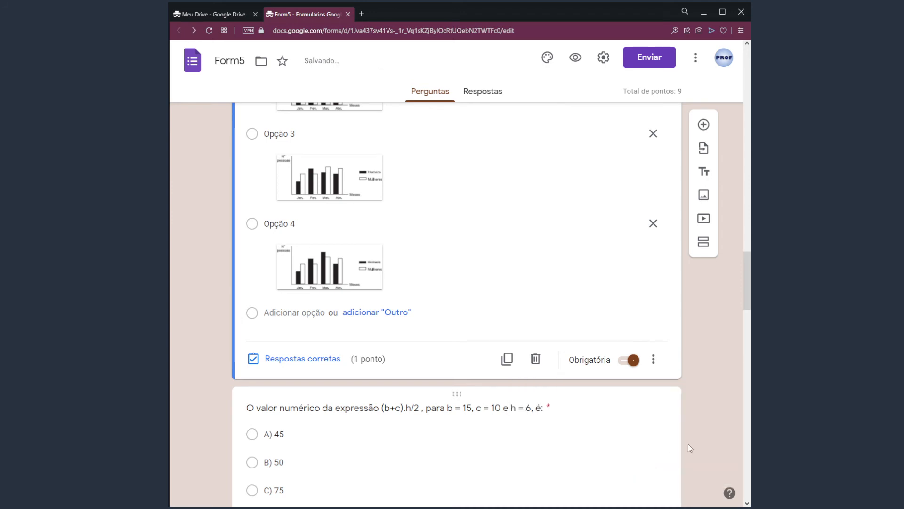
drag(744, 306, 749, 286)
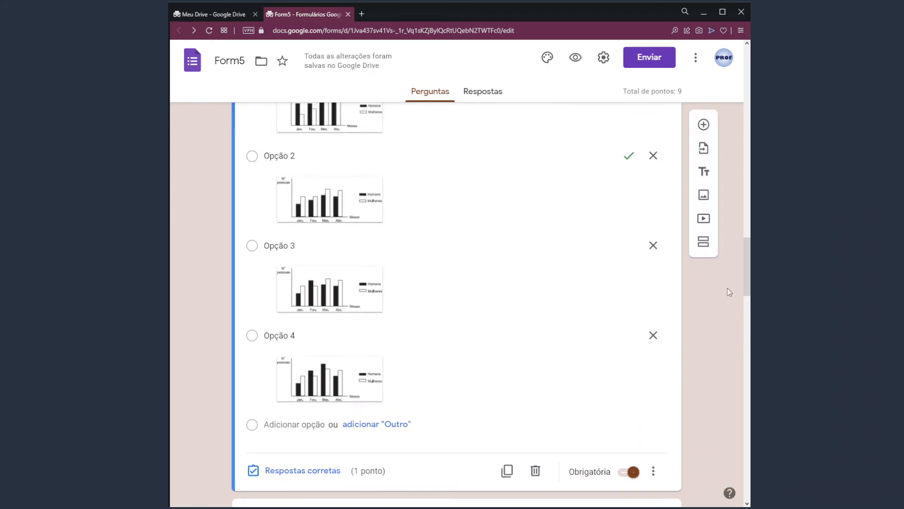
Step: Preview the form, examine the order and labels of the unemployment question's chart alternatives, and close the preview
click(575, 59)
scroll(588, 297, down, 20)
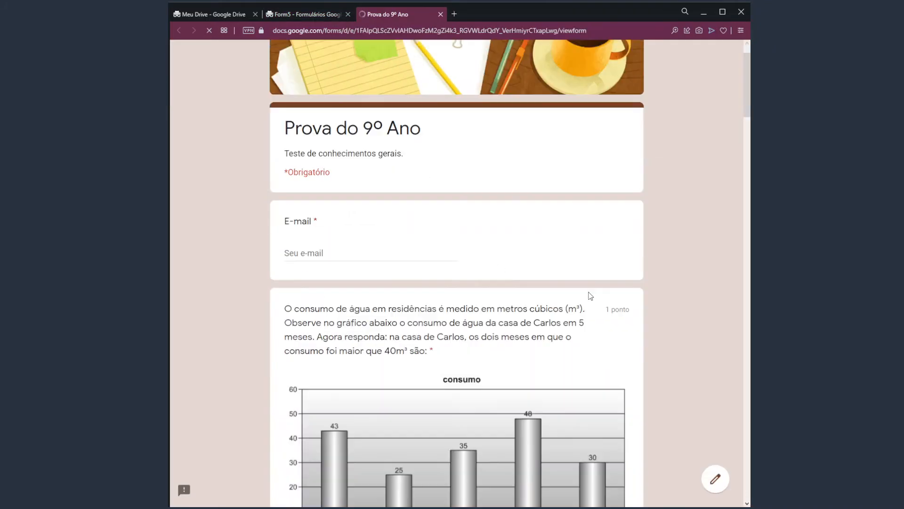
scroll(571, 324, down, 1)
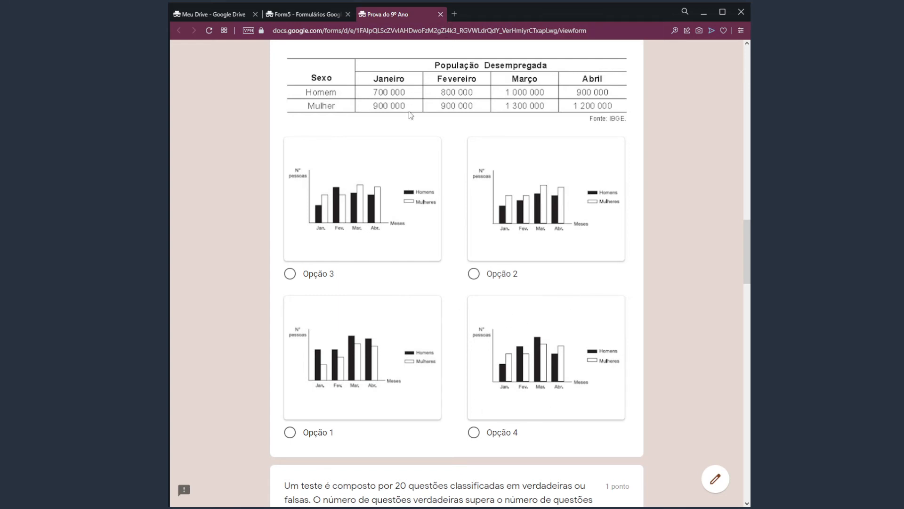
click(439, 17)
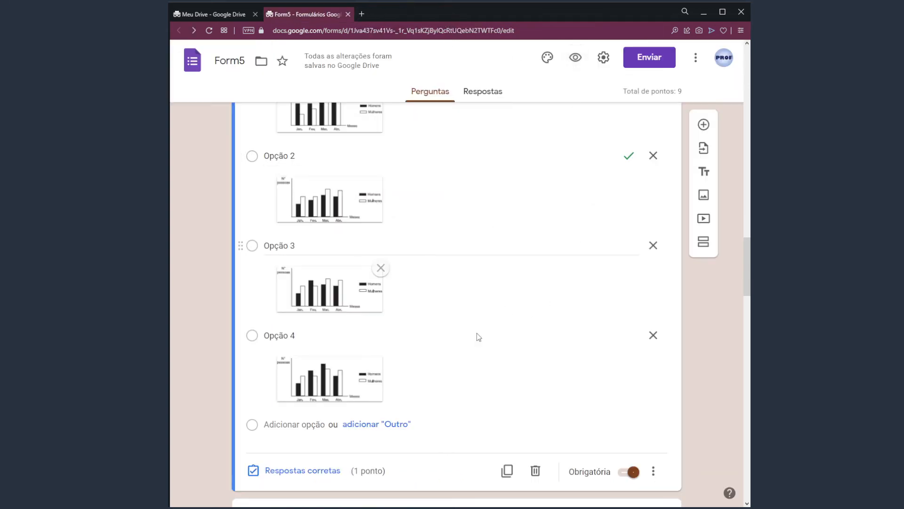
Step: Label the first chart alternative of the unemployment table question "A"
scroll(343, 285, up, 1)
scroll(310, 254, up, 2)
click(334, 217)
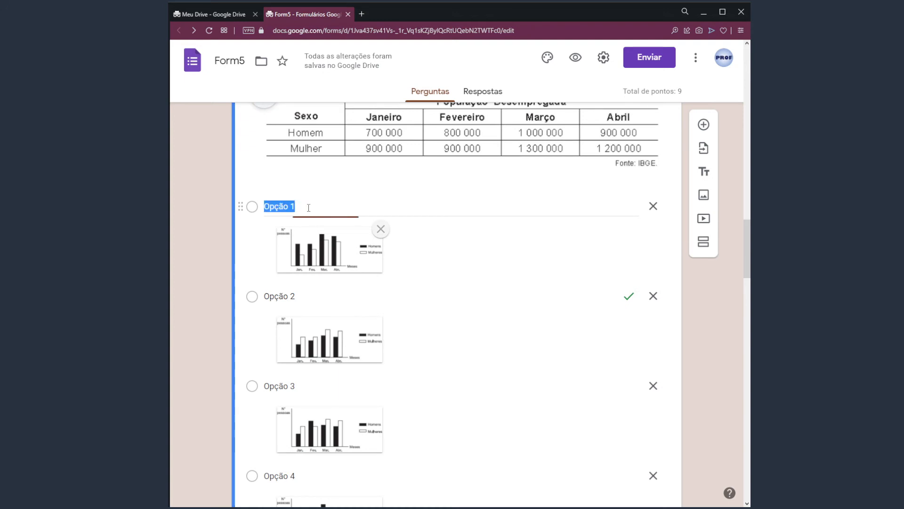
text(A)
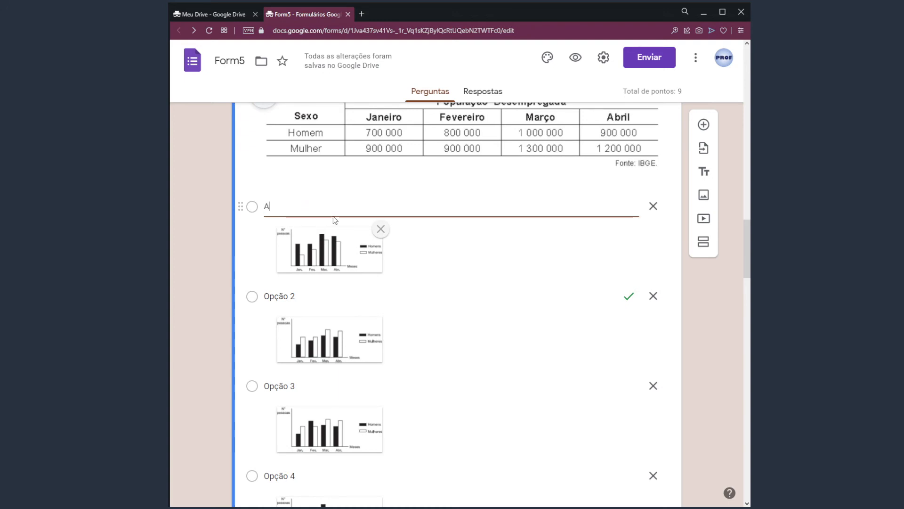
click(406, 297)
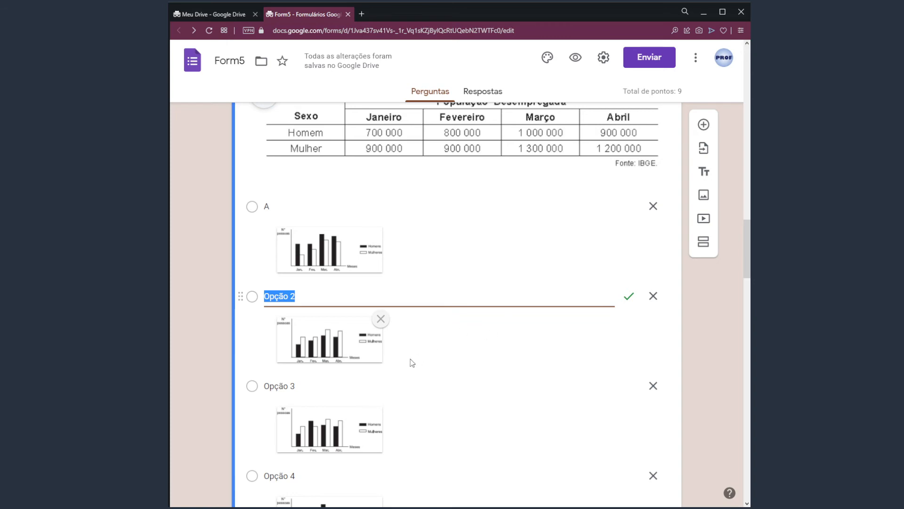
Step: Open the unemployment table question's answer key, check which chart is marked correct, and return to the question editor
scroll(412, 363, down, 5)
click(307, 377)
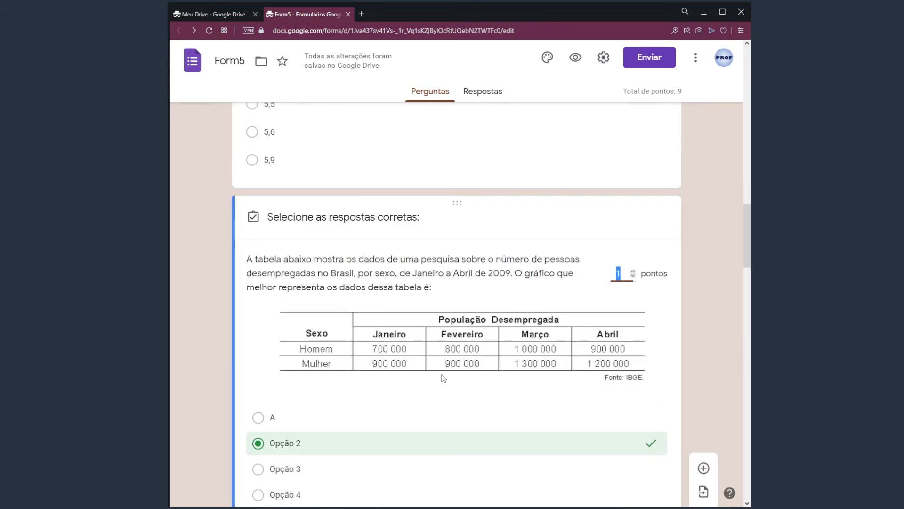
scroll(448, 387, down, 4)
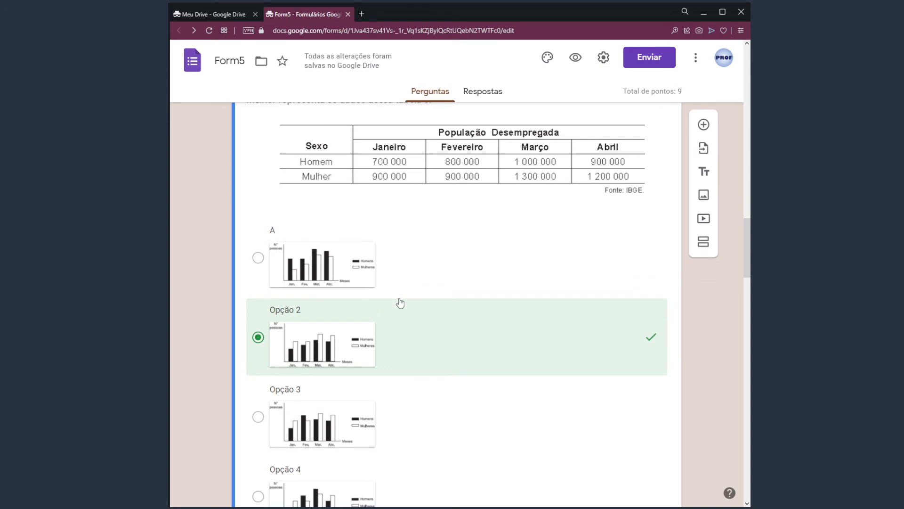
scroll(400, 303, down, 1)
scroll(415, 320, down, 1)
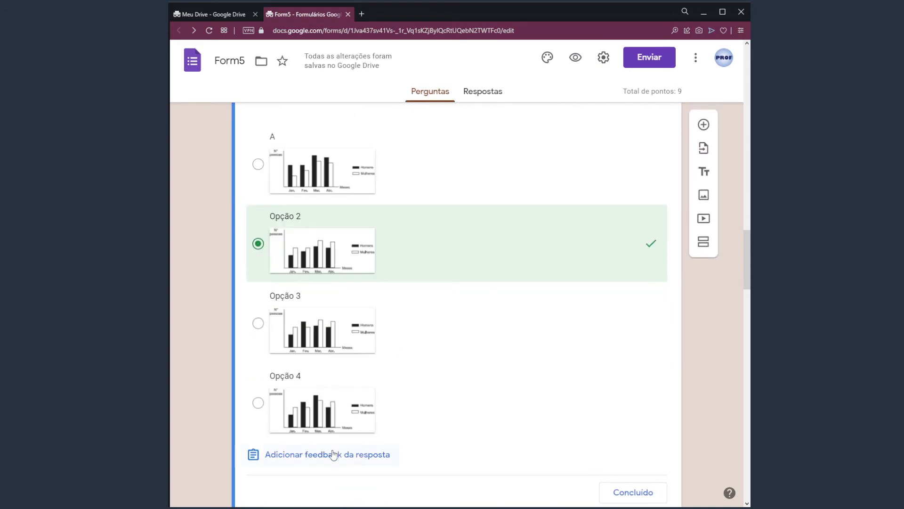
click(633, 492)
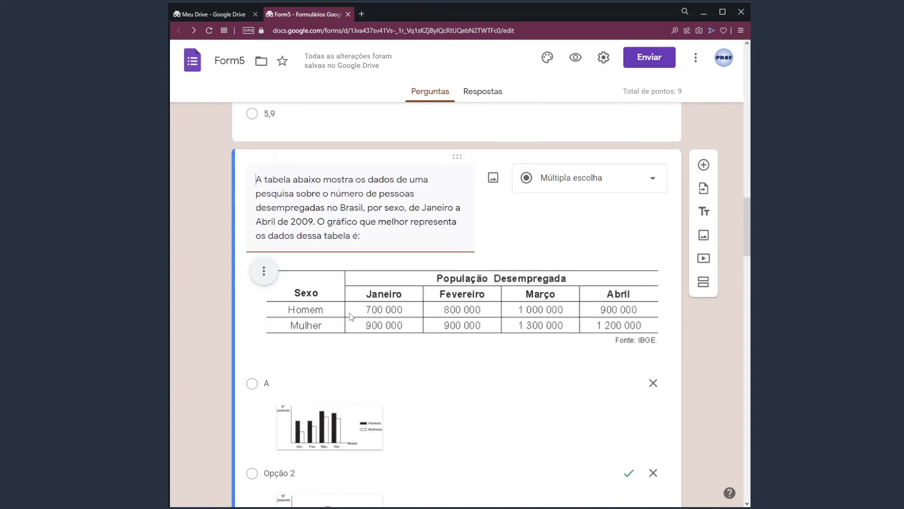
Step: Label the second chart alternative of the unemployment table question "A" as well
scroll(353, 318, down, 2)
click(329, 286)
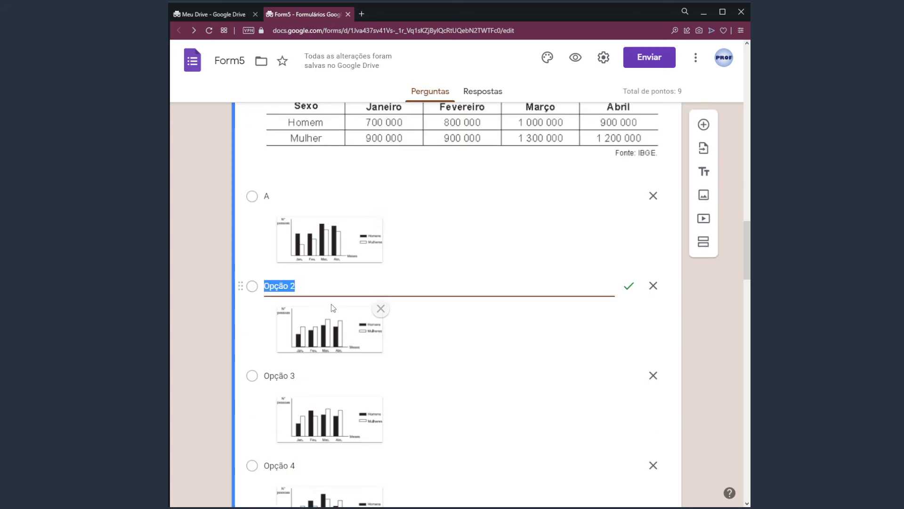
text(A)
click(321, 375)
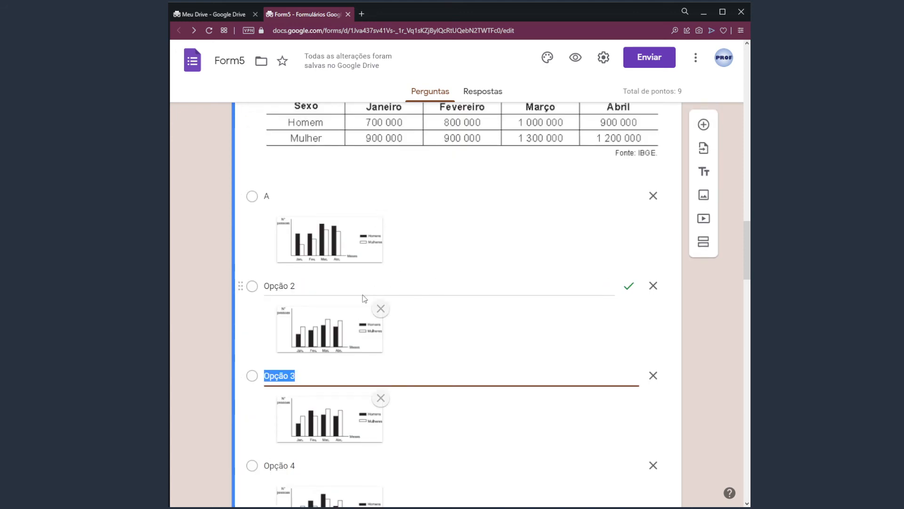
click(347, 285)
text(A)
Step: Label the third and fourth chart alternatives of the unemployment table question "A"
click(305, 376)
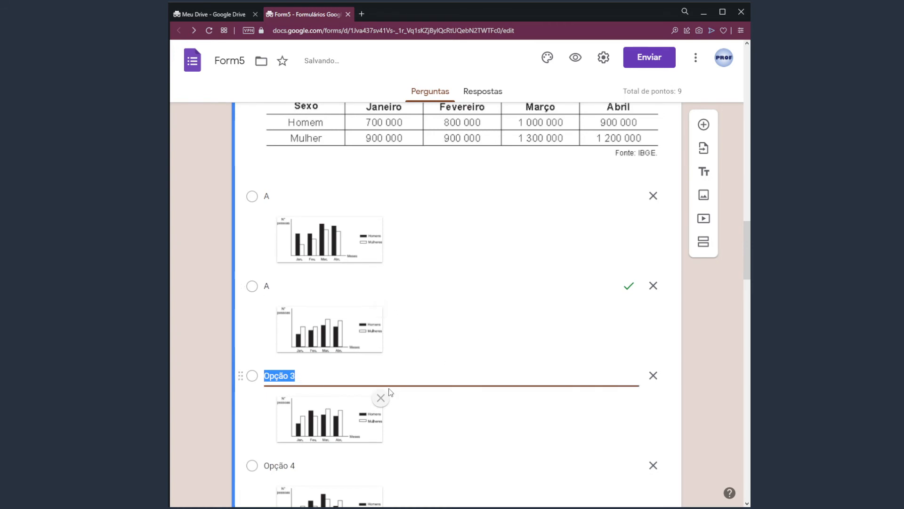
text(A)
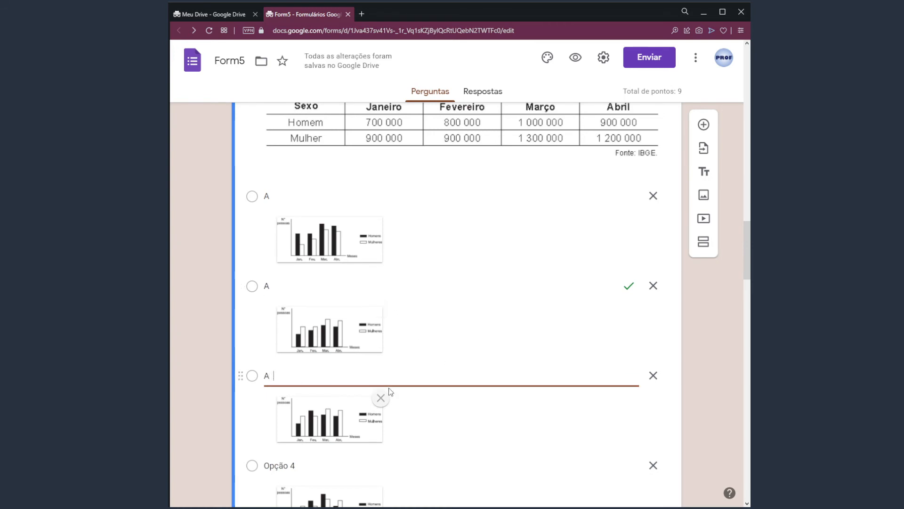
scroll(405, 381, down, 1)
click(339, 417)
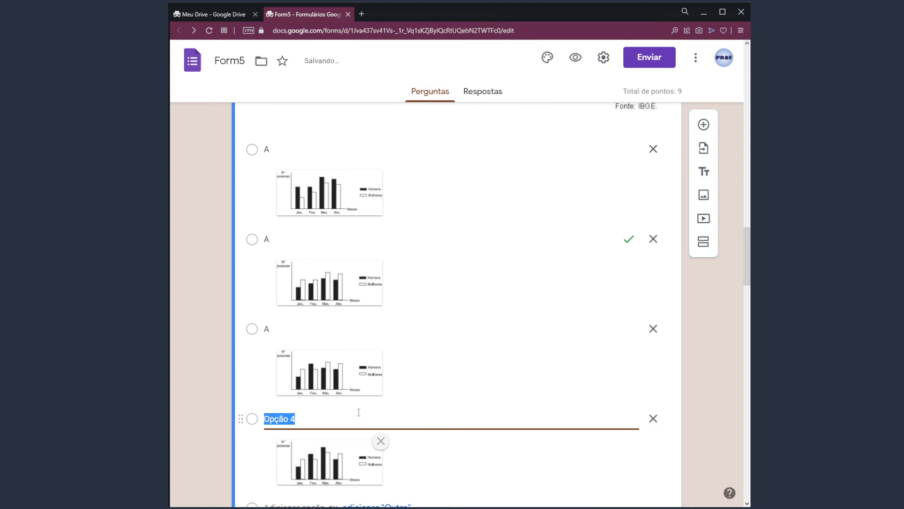
text(A)
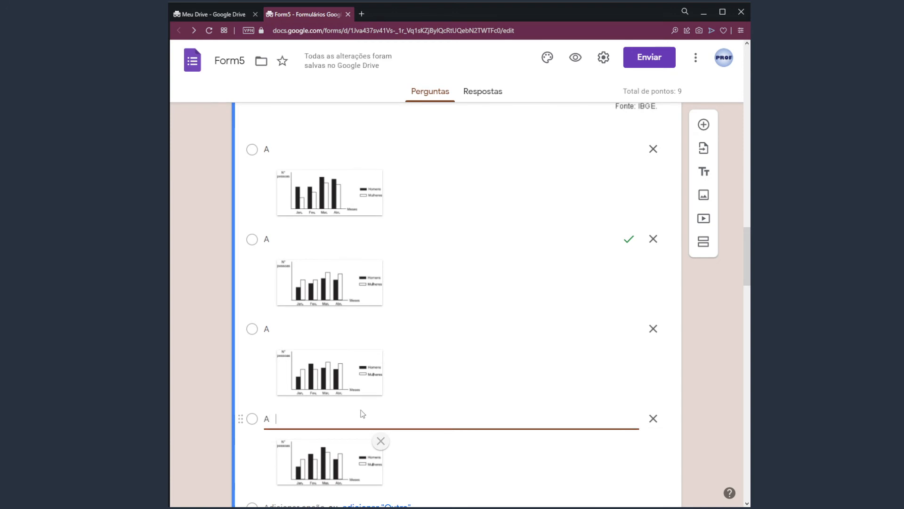
scroll(368, 405, down, 1)
scroll(456, 334, up, 1)
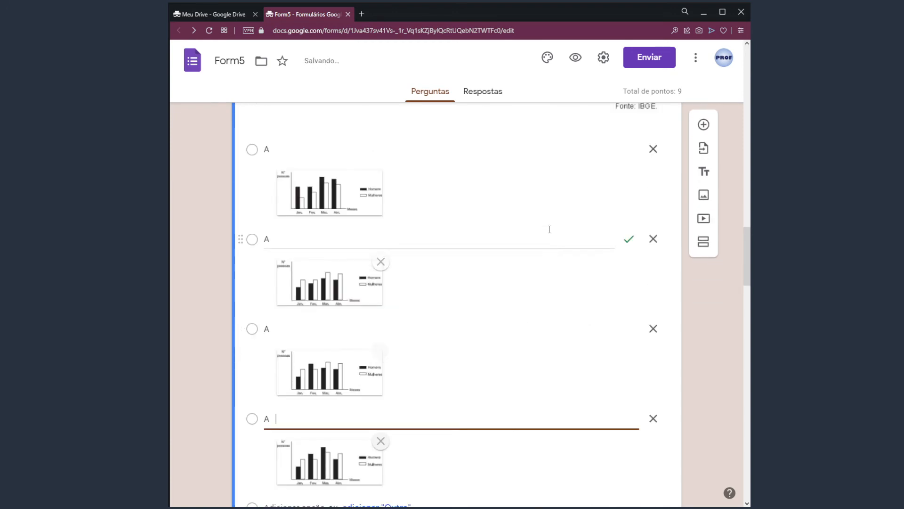
Step: Try to leave only the second chart marked as correct in the unemployment table question's answer key
click(494, 149)
scroll(524, 318, down, 1)
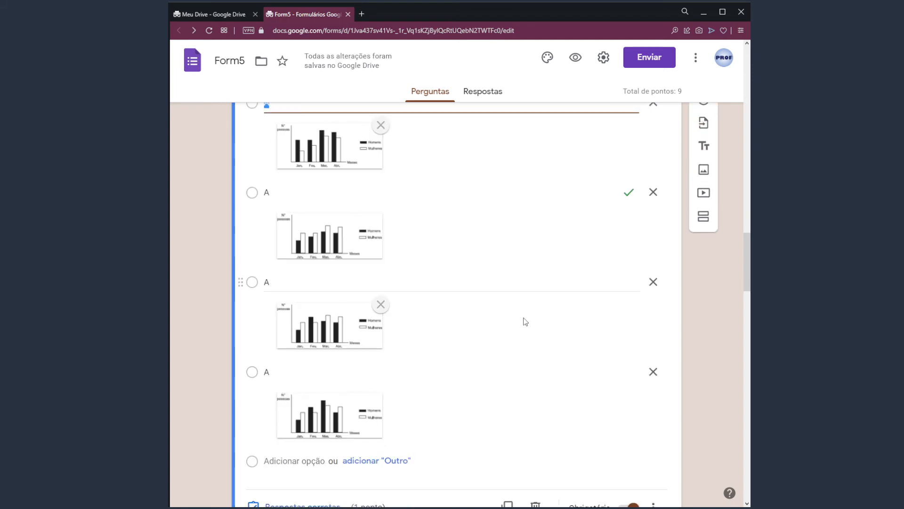
scroll(395, 449, down, 1)
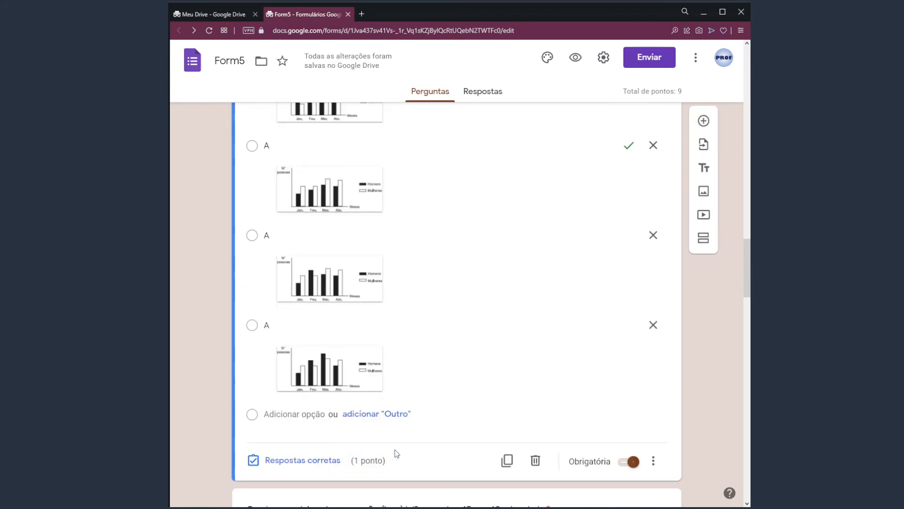
click(307, 460)
scroll(551, 375, down, 4)
scroll(580, 378, down, 1)
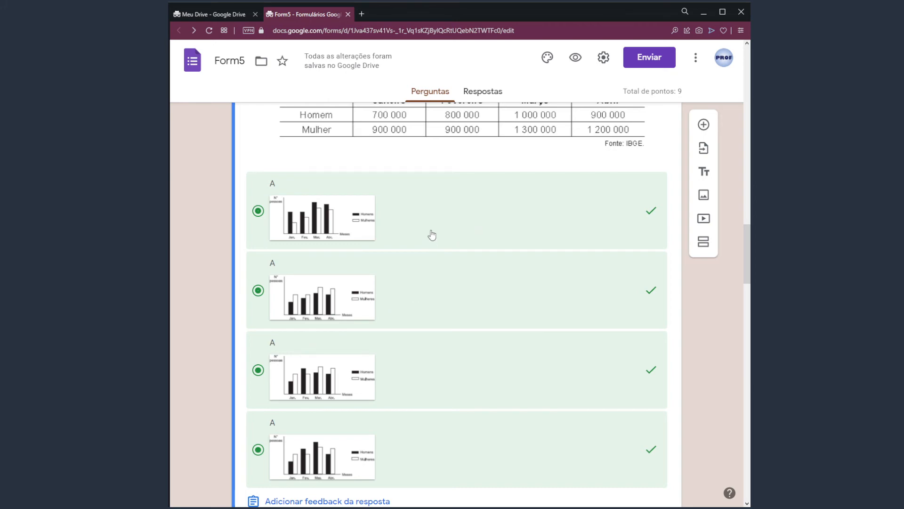
click(464, 215)
click(473, 387)
click(464, 456)
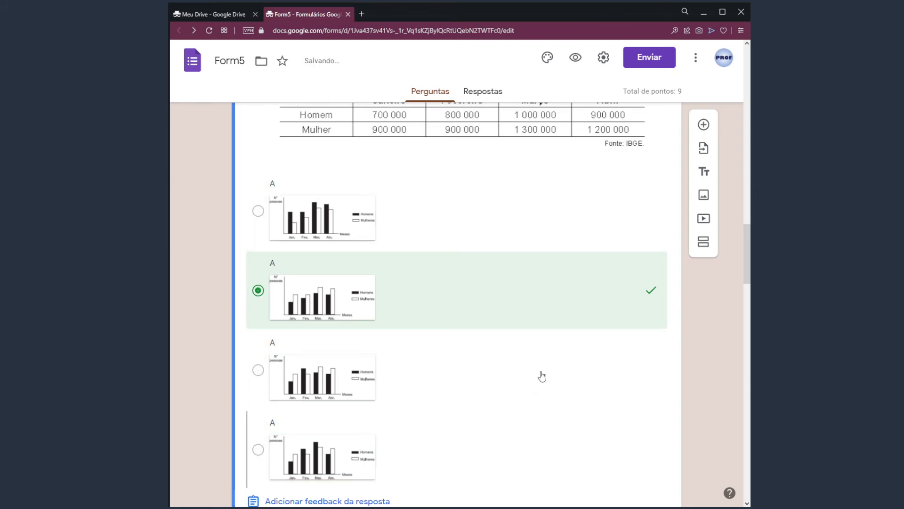
scroll(522, 387, down, 2)
click(621, 445)
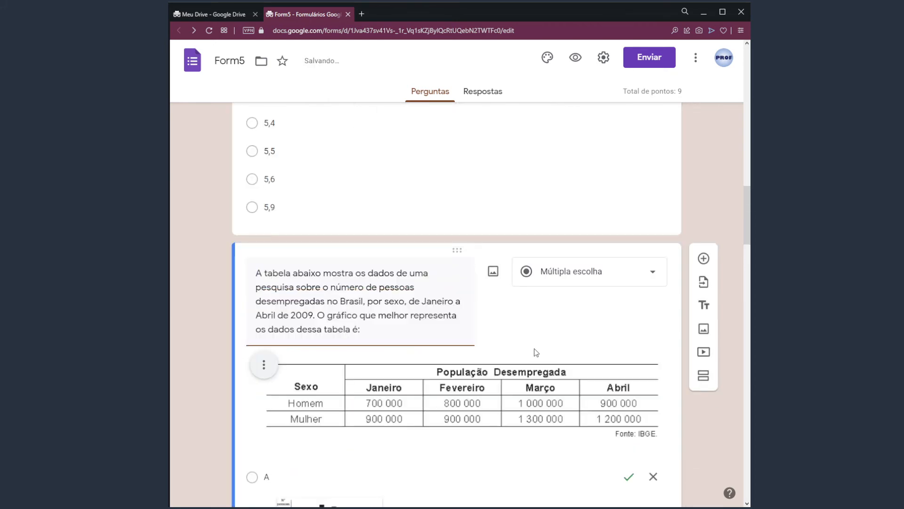
Step: Replace the labels of the first two chart alternatives in the unemployment table question with a single "." each
scroll(567, 334, down, 5)
scroll(575, 328, down, 1)
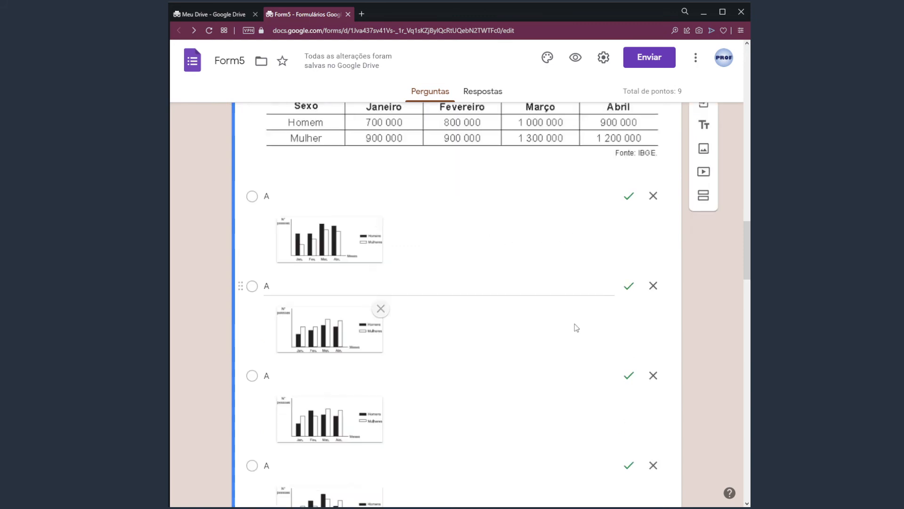
click(288, 197)
key(BackSpace)
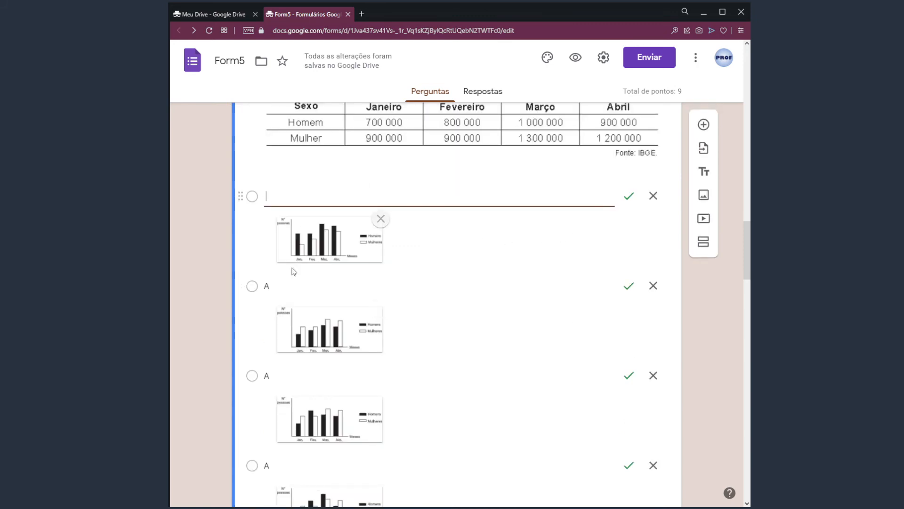
click(277, 284)
key(BackSpace)
click(302, 198)
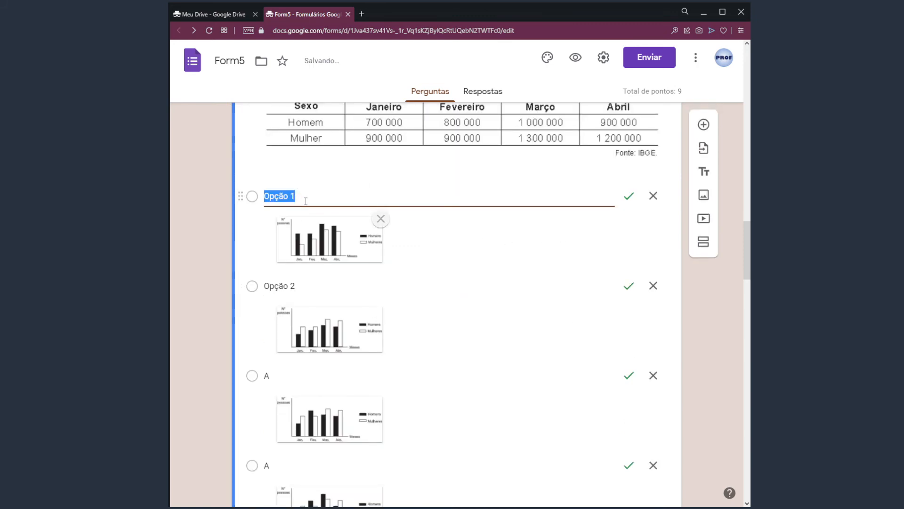
text(.)
click(314, 286)
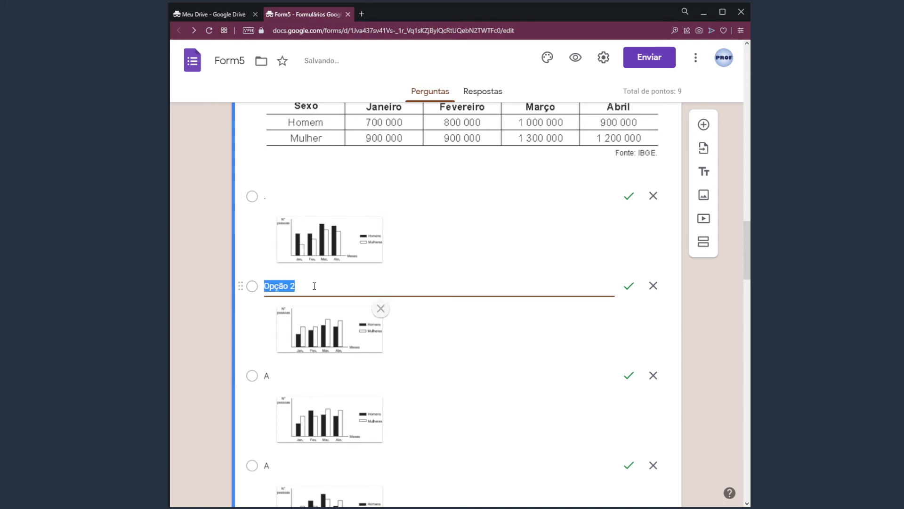
text(.)
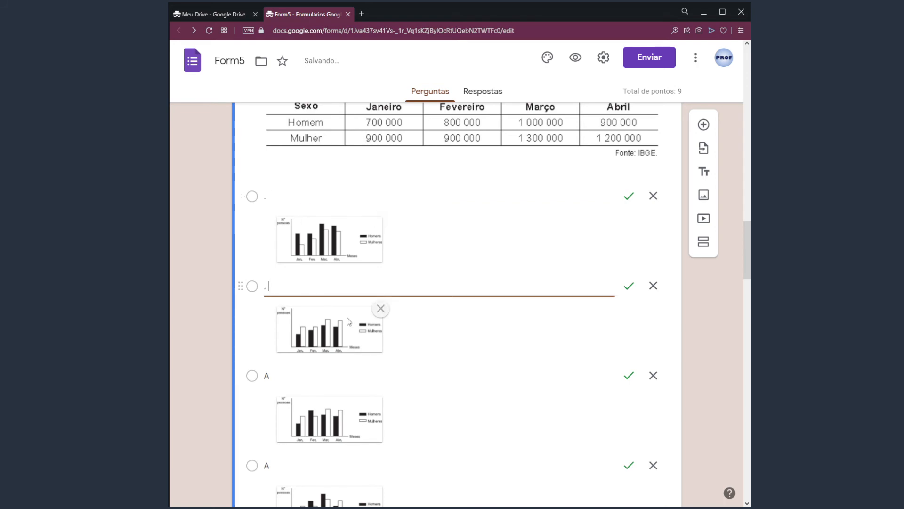
Step: Replace the third chart alternative's label with ". ." and the fourth's with ".." in the unemployment table question
click(473, 193)
click(348, 376)
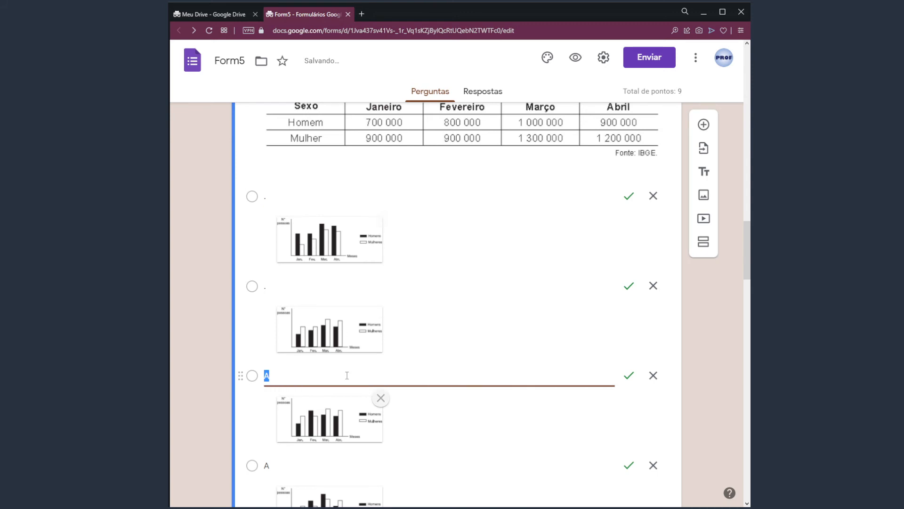
text(. .)
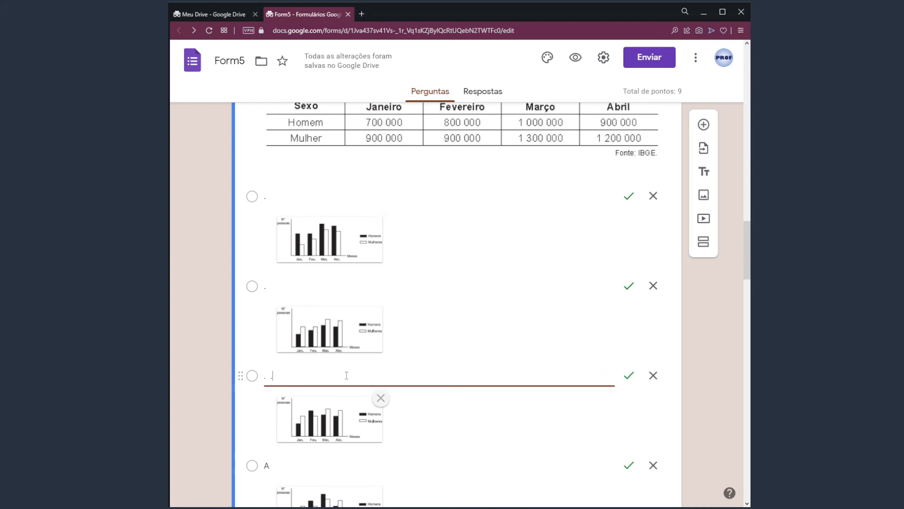
click(294, 463)
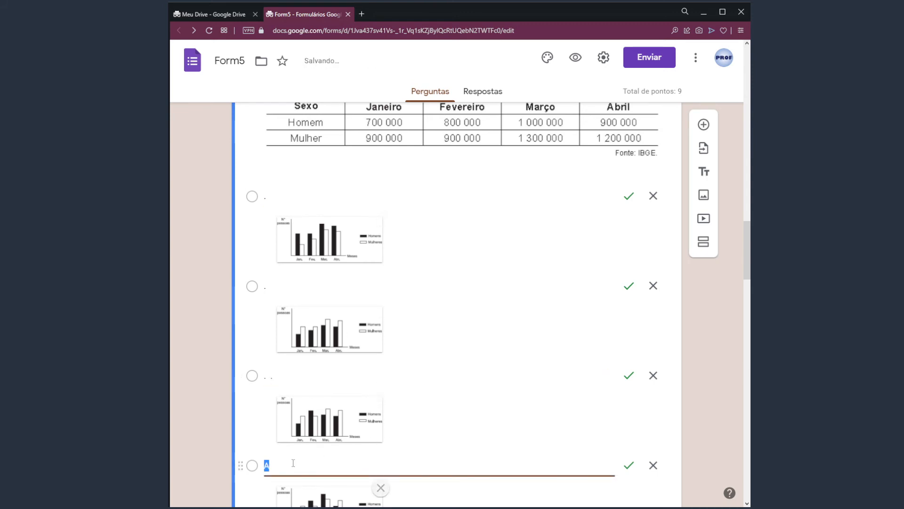
text(..)
scroll(654, 351, down, 3)
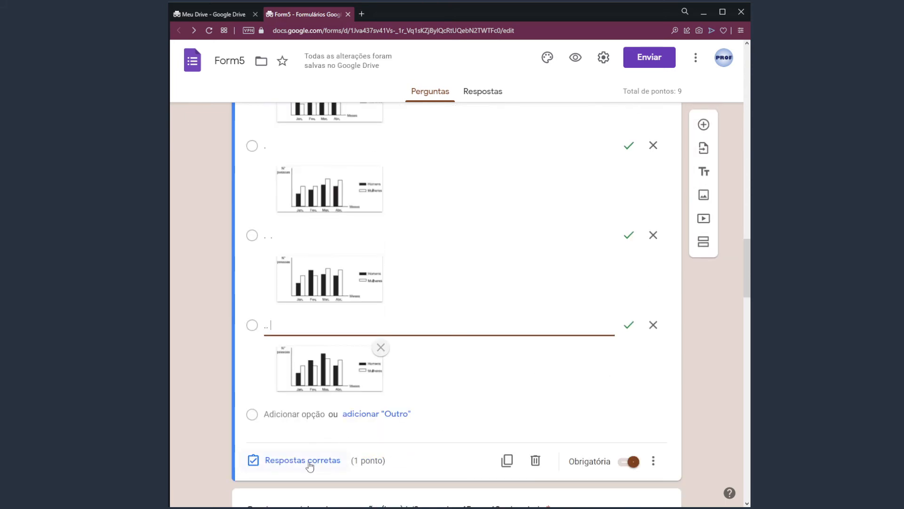
Step: Unmark the third and fourth charts as correct in the unemployment table question's answer key
click(309, 461)
click(485, 352)
scroll(480, 348, down, 3)
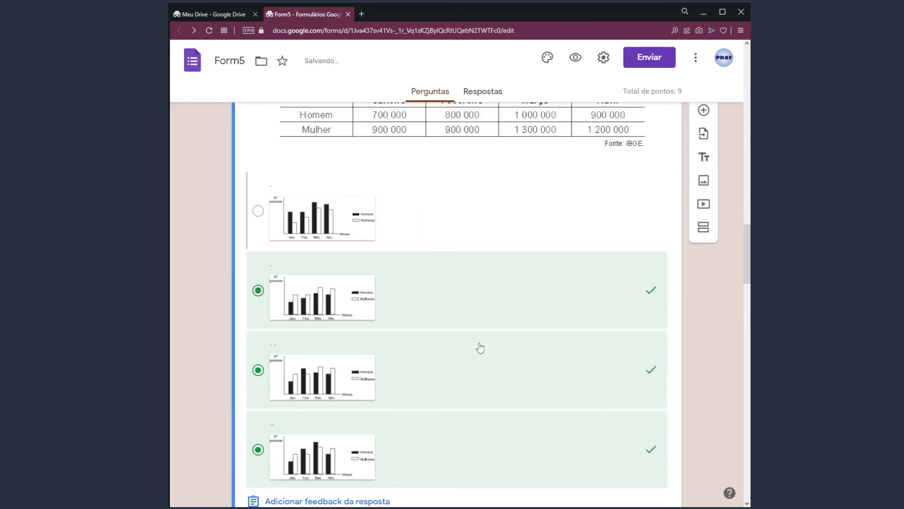
click(477, 357)
click(459, 424)
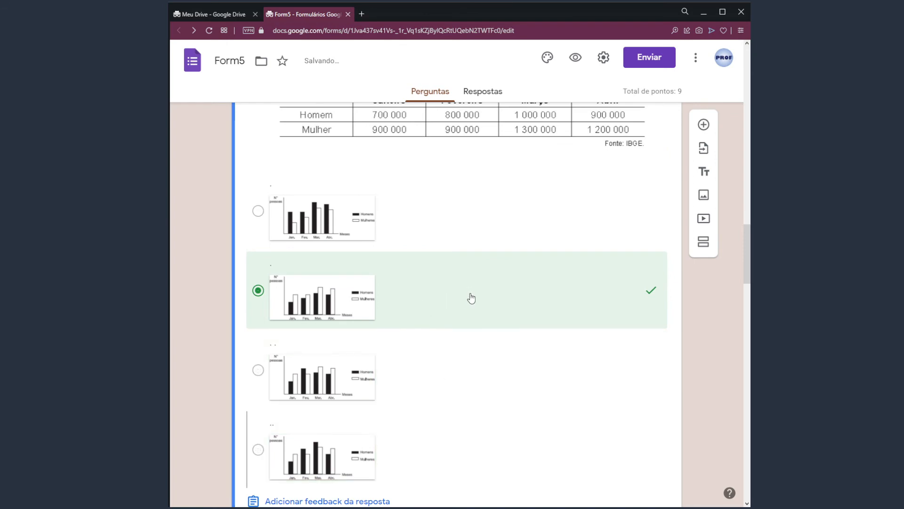
scroll(469, 298, down, 3)
click(607, 396)
scroll(528, 368, down, 5)
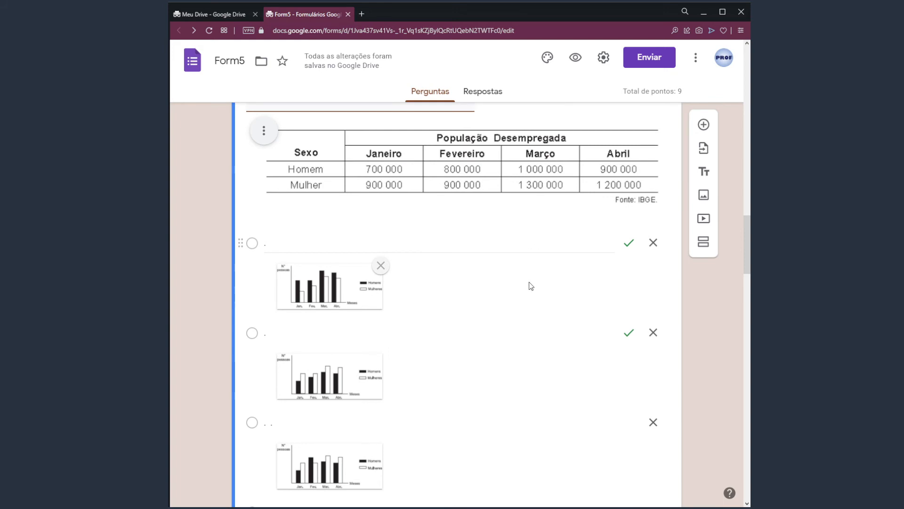
Step: Label the first chart alternative "A)" and the second "B)" in the unemployment table question
click(306, 245)
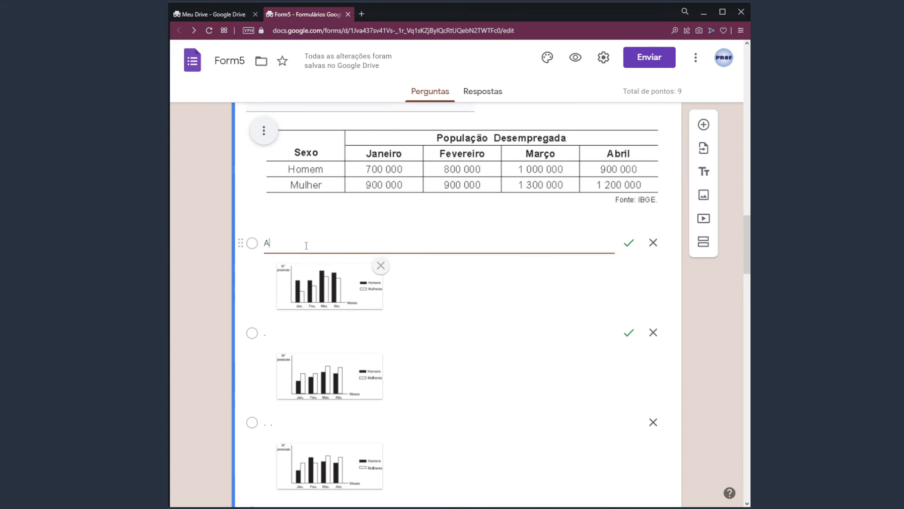
text(A)
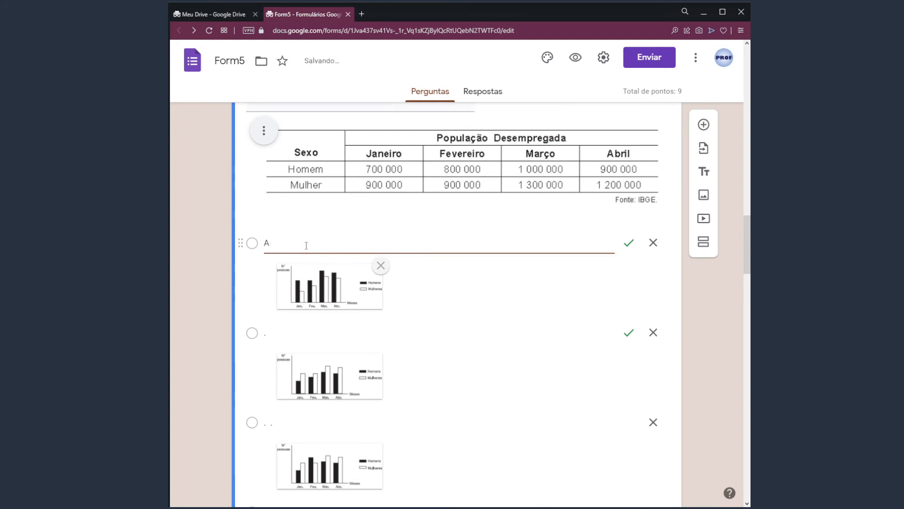
text())
key(Tab)
key(Tab)
key(Tab)
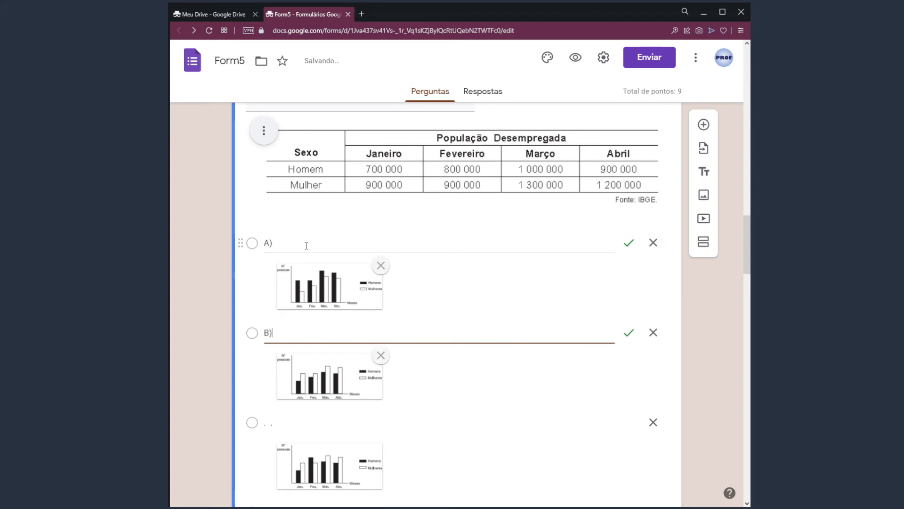
Step: Label the third chart alternative "C)" and the fourth "D)" in the unemployment table question
key(Tab)
key(Tab)
key(Tab)
text(C)
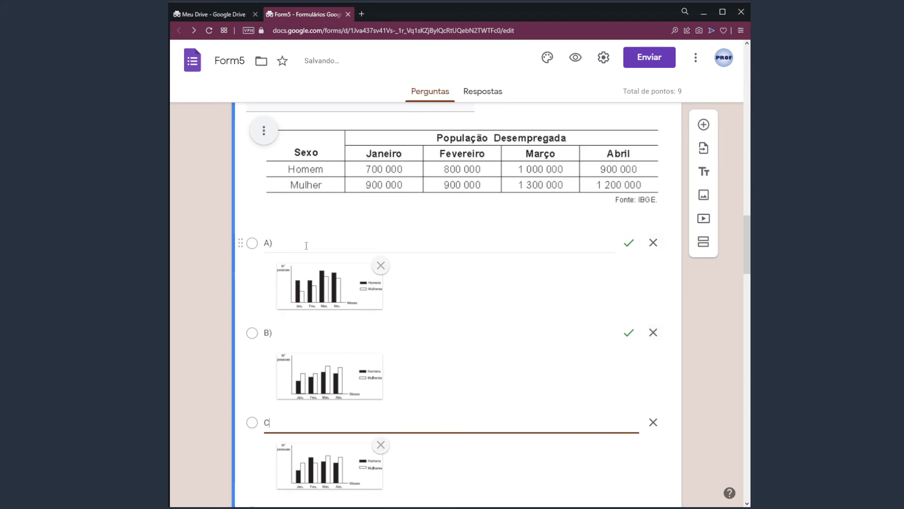
text())
key(Tab)
key(Tab)
scroll(368, 308, down, 3)
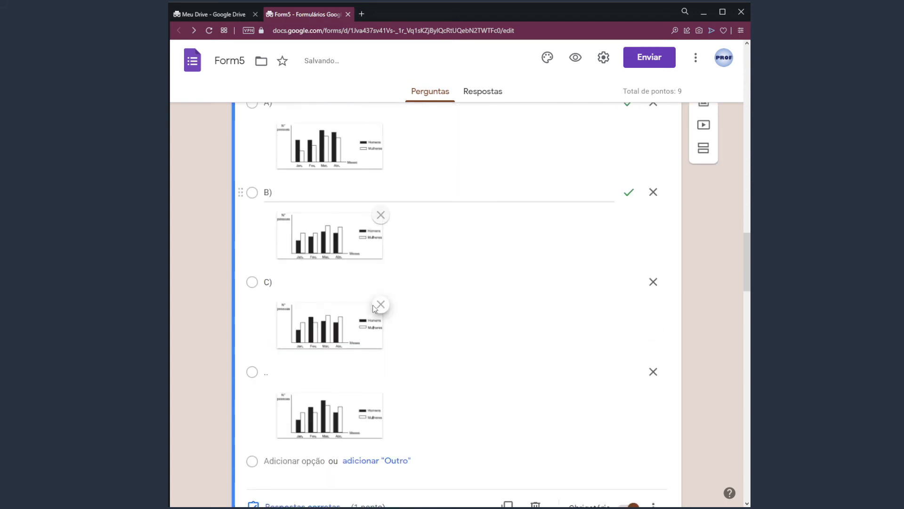
key(Tab)
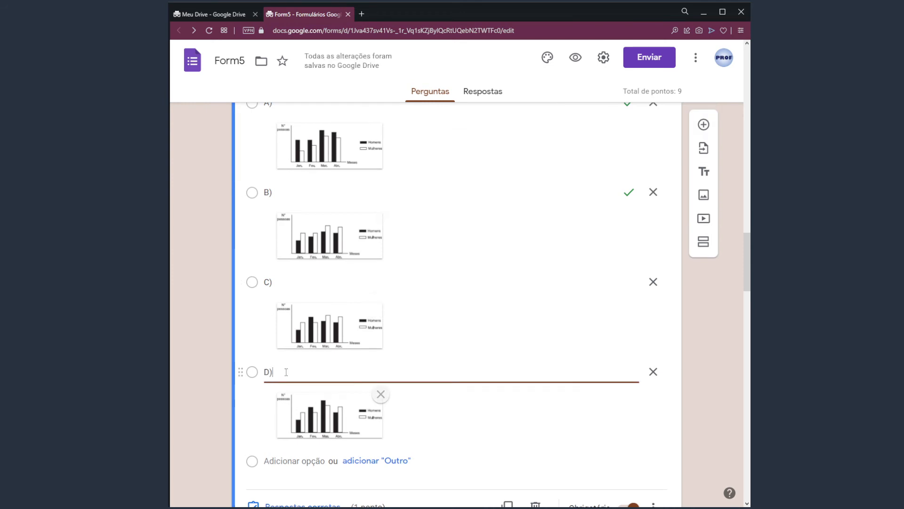
Step: Turn off random ordering of the options for the unemployment table question
scroll(485, 344, down, 2)
click(653, 413)
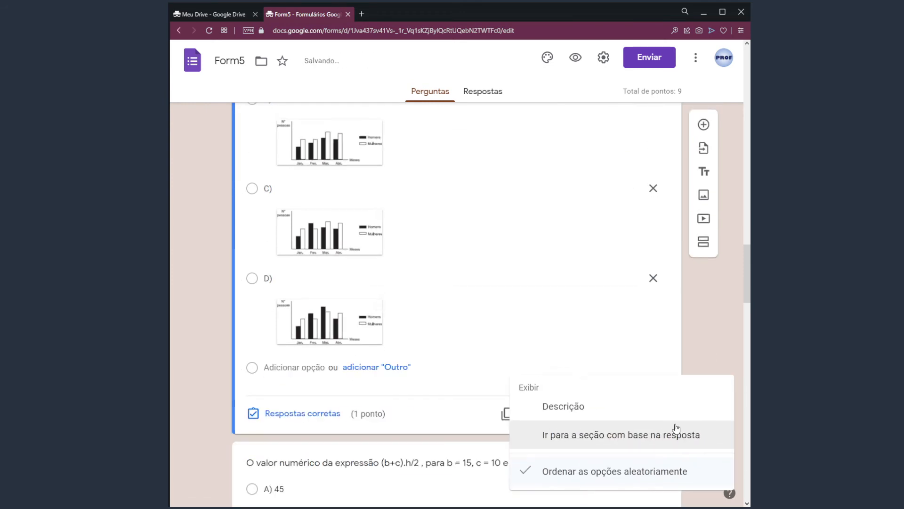
click(676, 471)
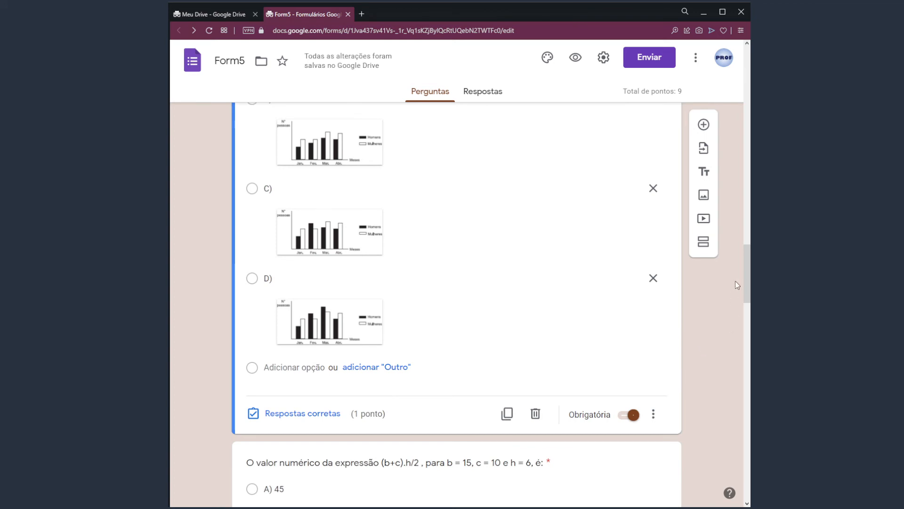
Step: Leave only chart B) marked as correct in the unemployment table question's answer key
drag(747, 273, 749, 265)
scroll(445, 408, down, 1)
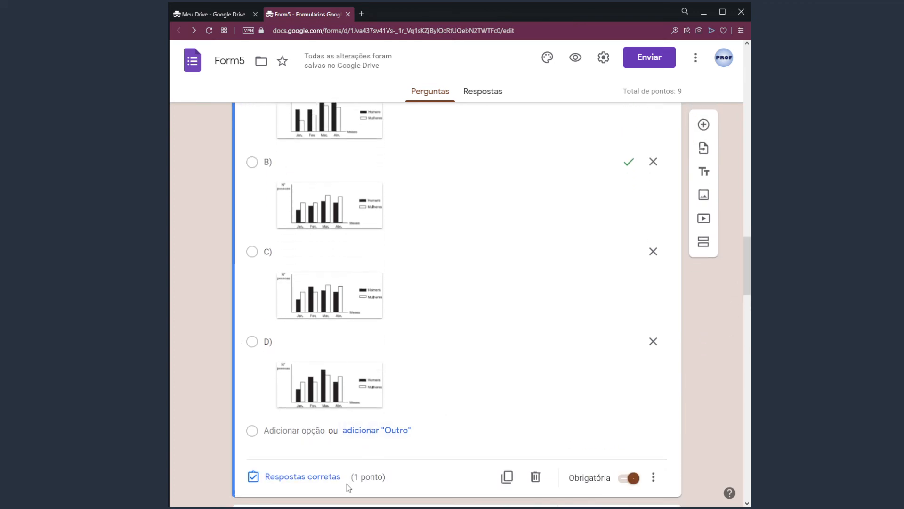
click(313, 476)
scroll(450, 336, down, 4)
click(446, 365)
click(519, 275)
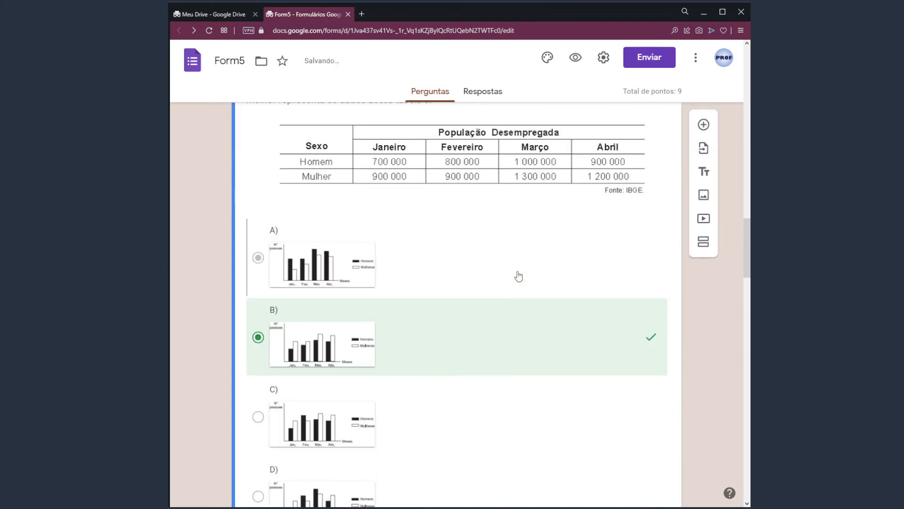
scroll(427, 342, down, 1)
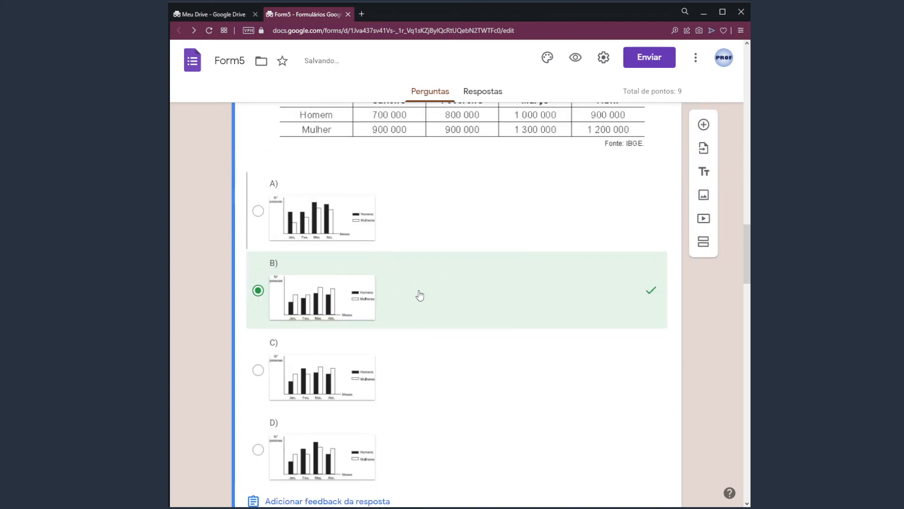
scroll(436, 311, down, 2)
scroll(443, 316, up, 1)
click(636, 491)
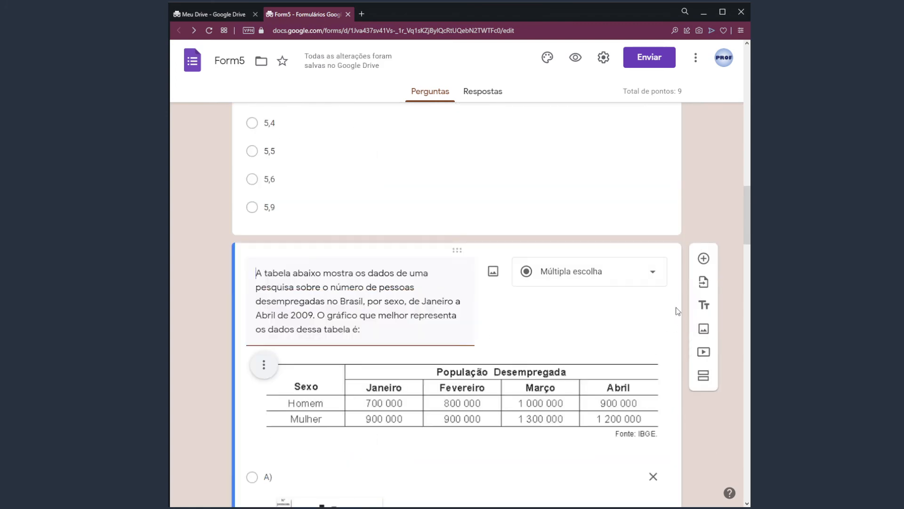
Step: Check the option-order setting and the lettered chart alternatives of the unemployment table question
drag(746, 216, 744, 270)
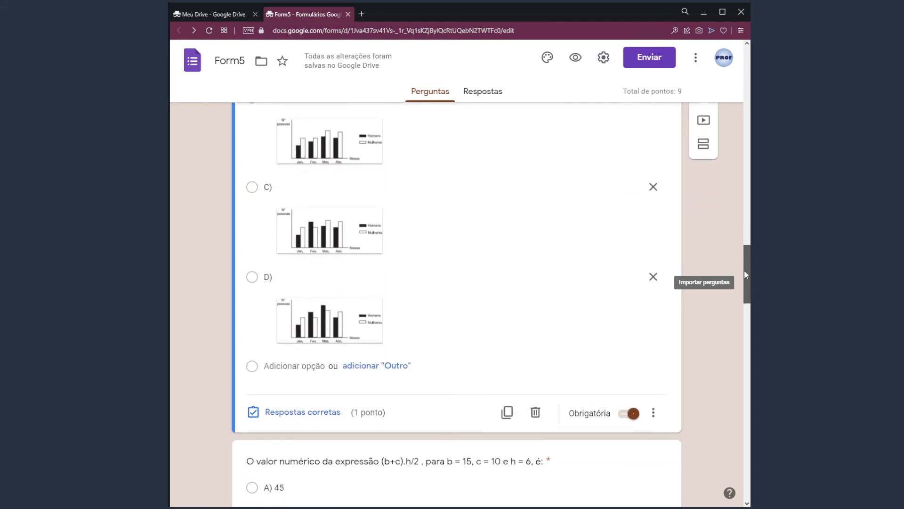
click(655, 418)
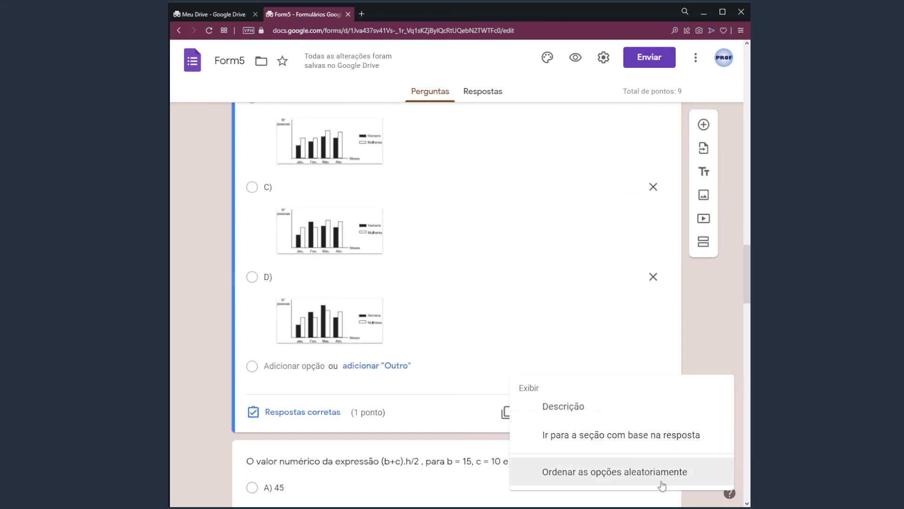
click(704, 333)
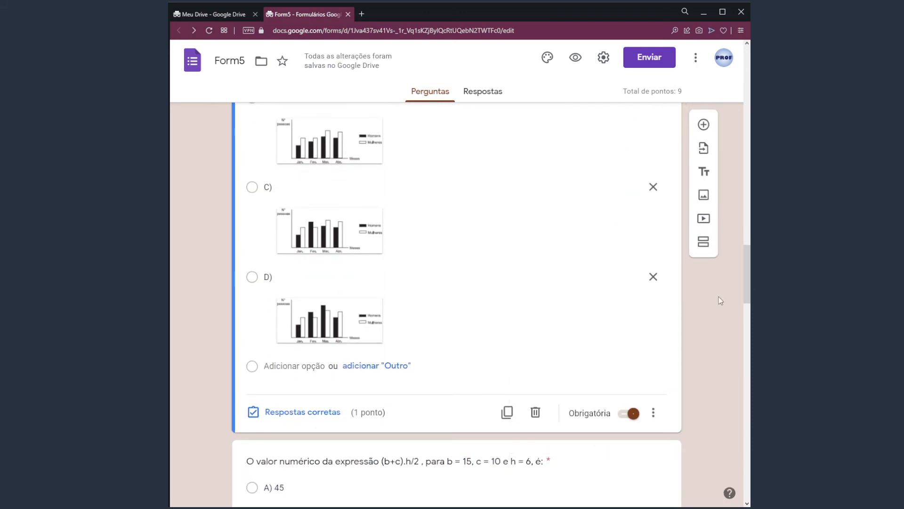
scroll(744, 281, up, 6)
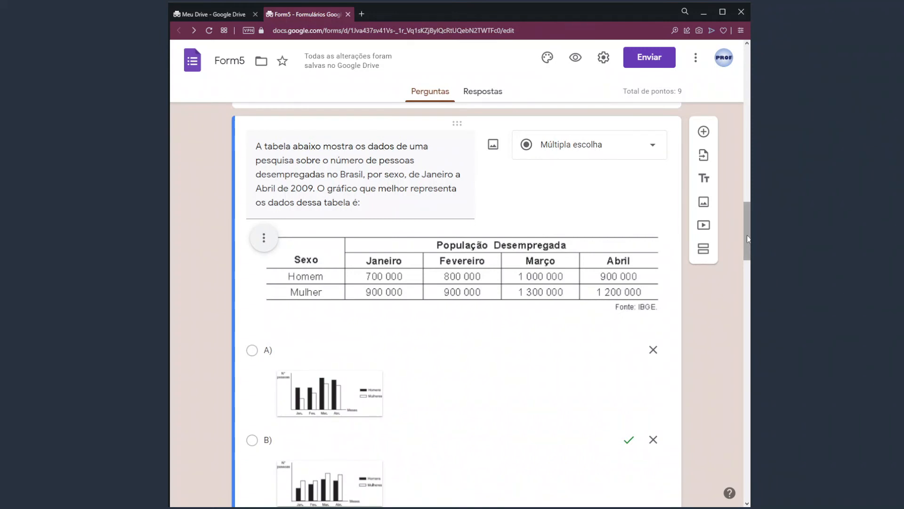
drag(747, 233, 744, 260)
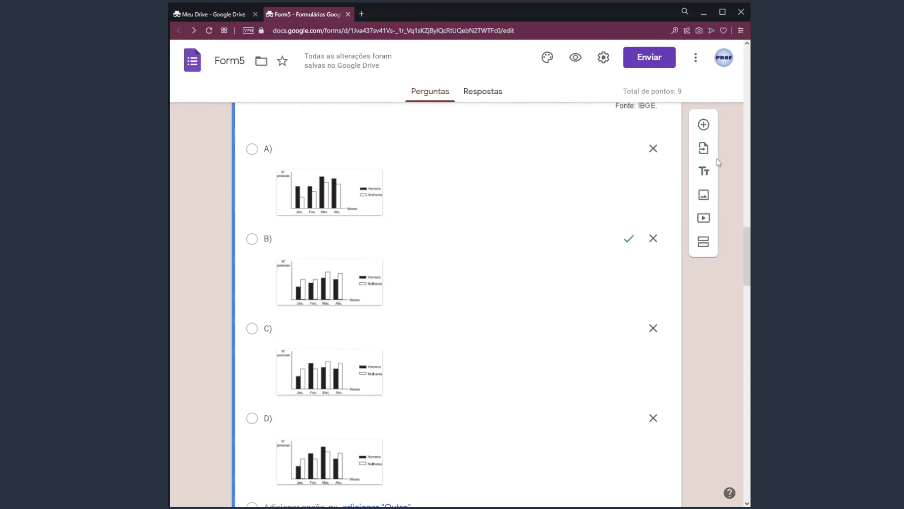
click(689, 62)
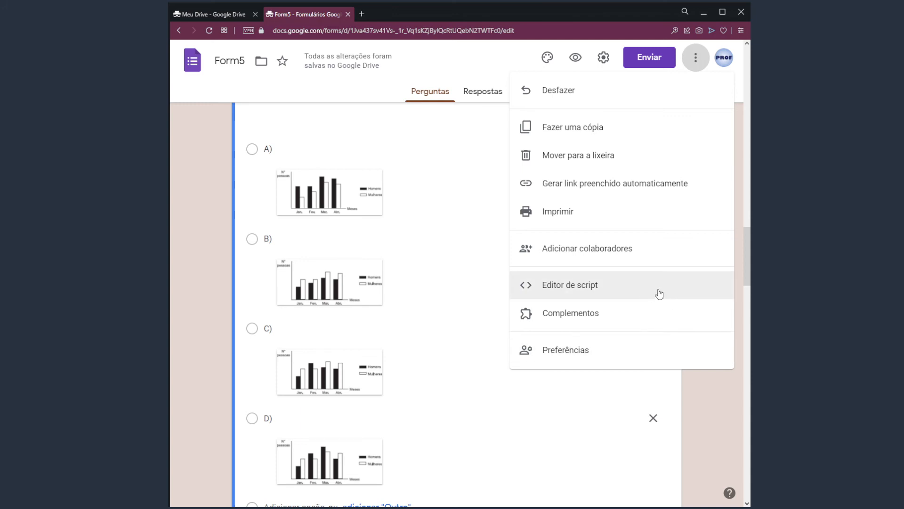
click(711, 418)
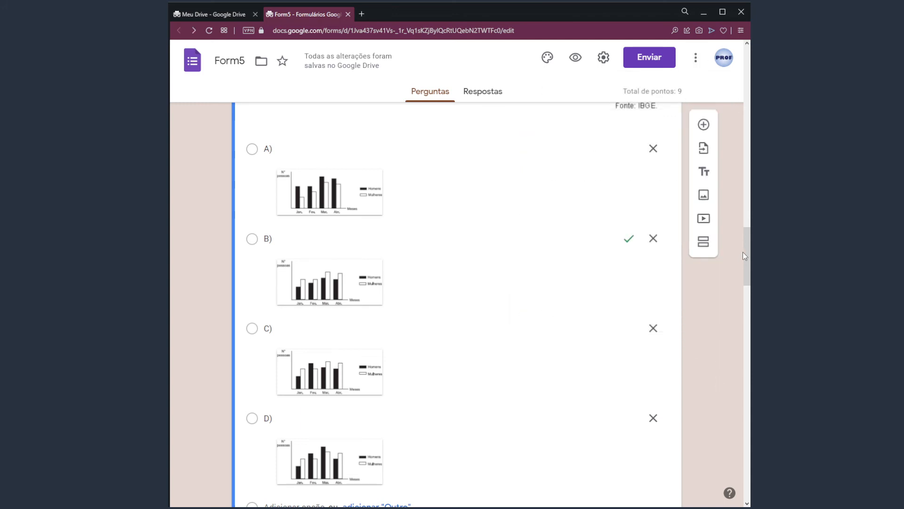
Step: Turn on random ordering of the options for the question about the numeric value of (b+c).h/2
drag(746, 248, 747, 304)
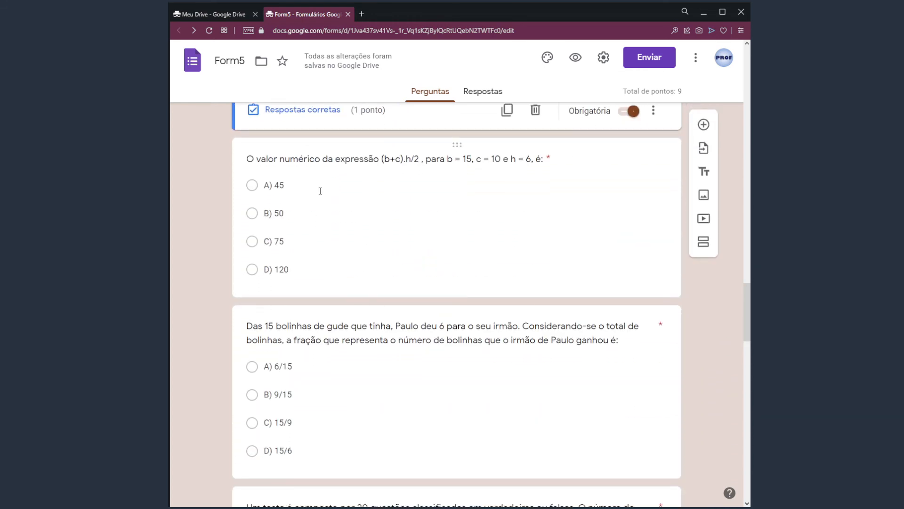
click(320, 191)
click(654, 278)
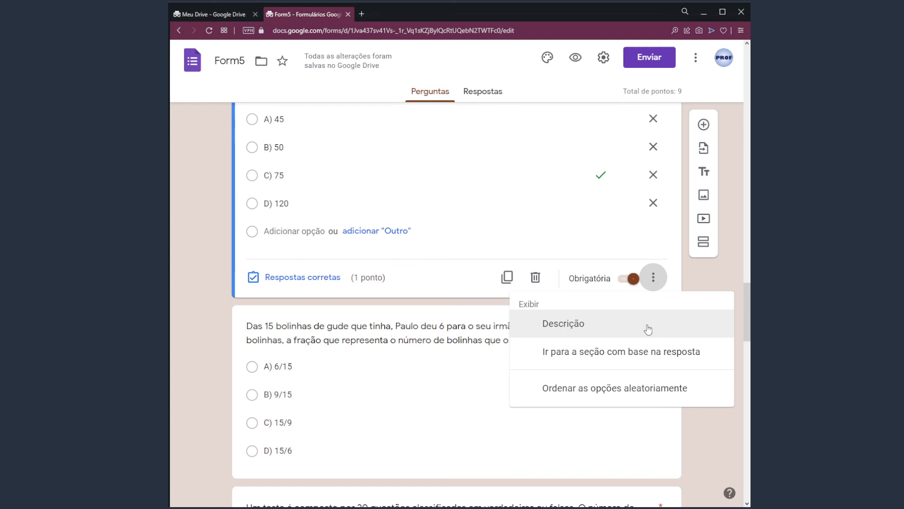
click(602, 396)
Step: Remove the letter prefixes from the first two alternatives of the (b+c).h/2 question, leaving "45" and "50"
drag(746, 308, 745, 298)
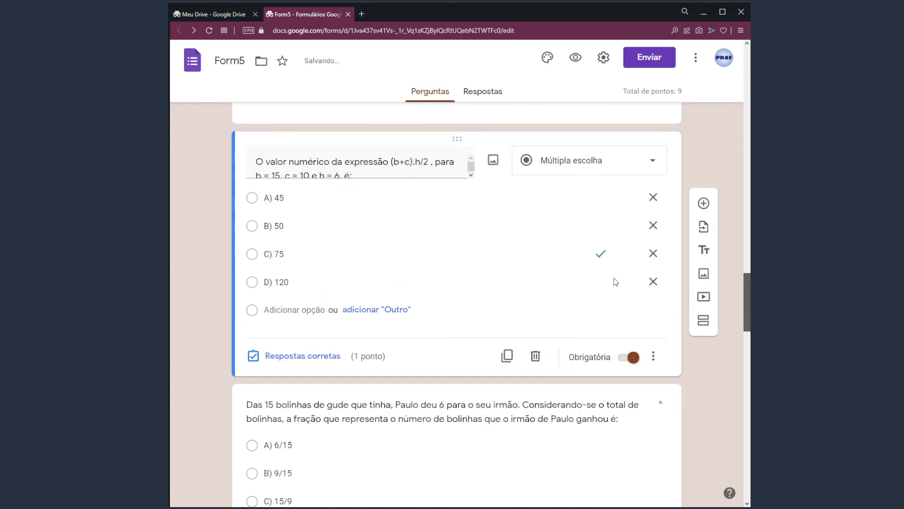
click(297, 202)
key(Home)
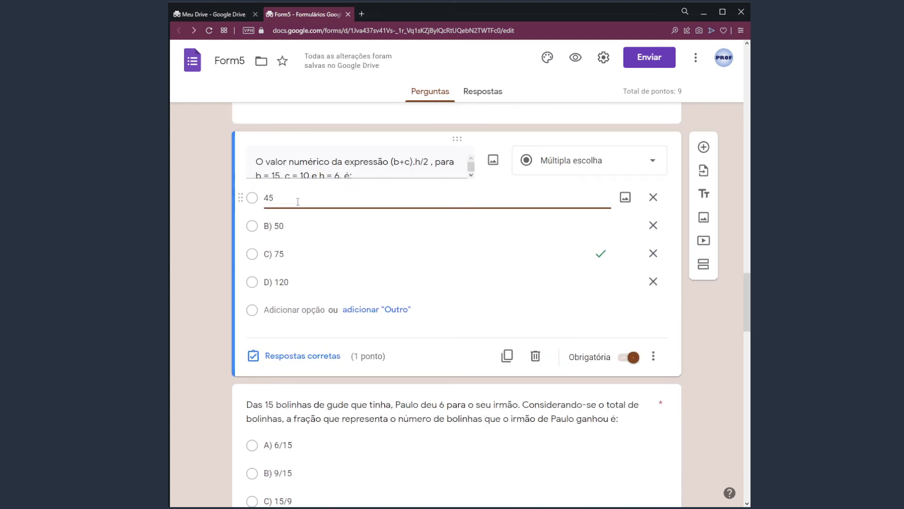
key(Tab)
key(Tab)
key(Tab)
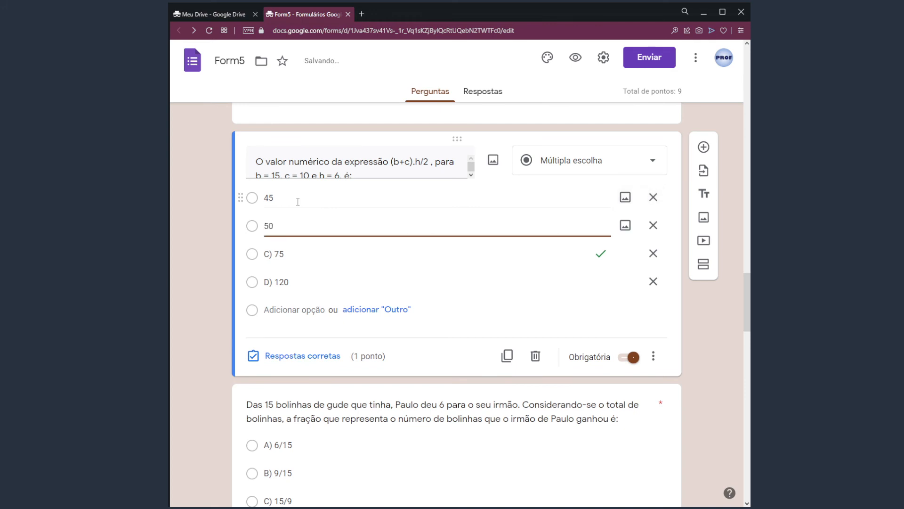
Step: Remove the letter prefixes from the last two alternatives of the (b+c).h/2 question, leaving "75" and "120"
key(Tab)
key(Tab)
key(Tab)
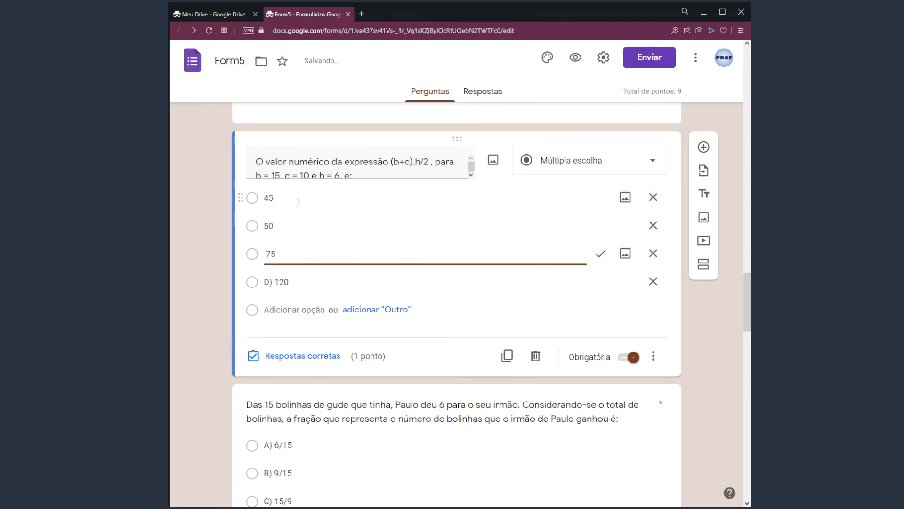
key(Tab)
key(Tab)
key(Tab)
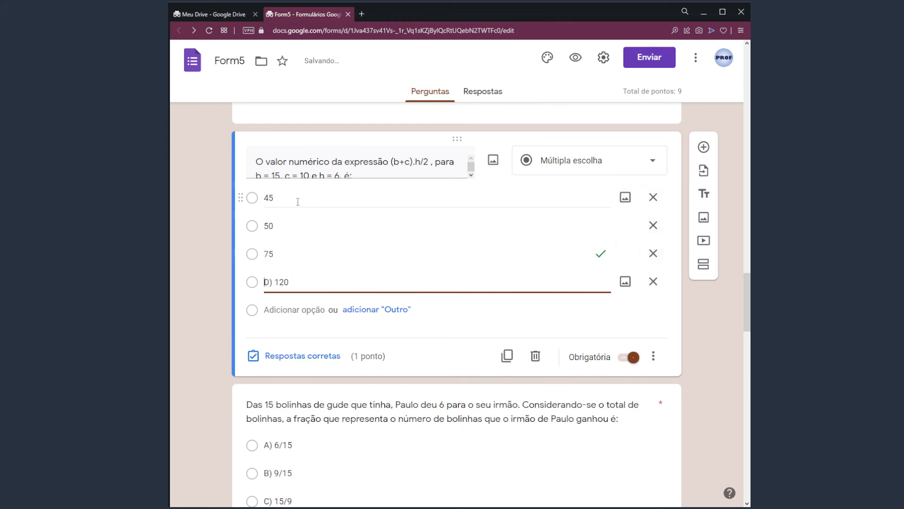
key(Home)
key(Delete)
key(Delete)
key(Delete)
Step: Remove the letter prefixes from the first two alternatives of the 15-marbles fraction question, leaving "6/15" and "9/15"
scroll(383, 337, down, 2)
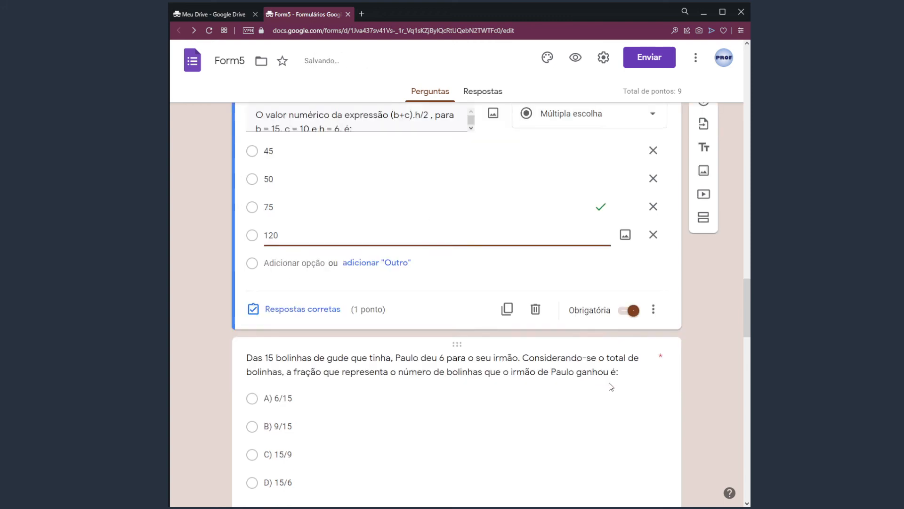
click(383, 337)
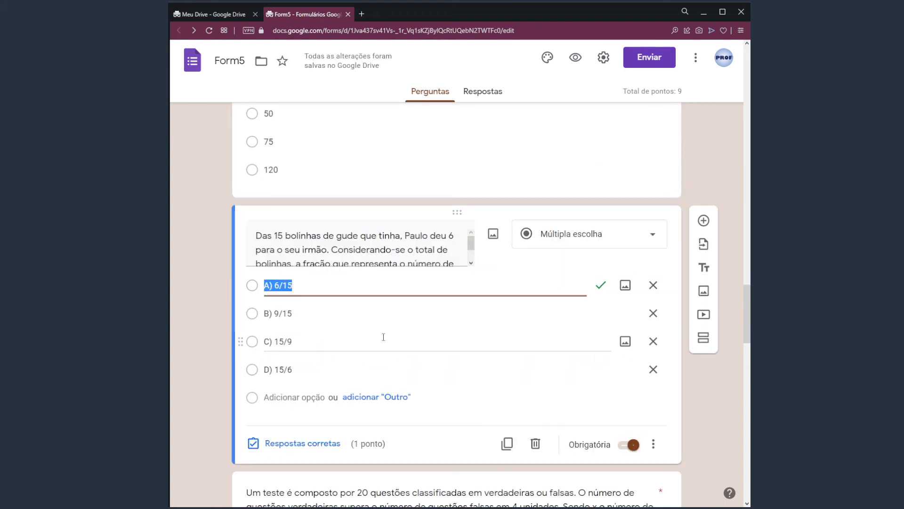
key(Home)
key(Delete)
key(Delete)
key(Delete)
key(Tab)
key(Tab)
key(Tab)
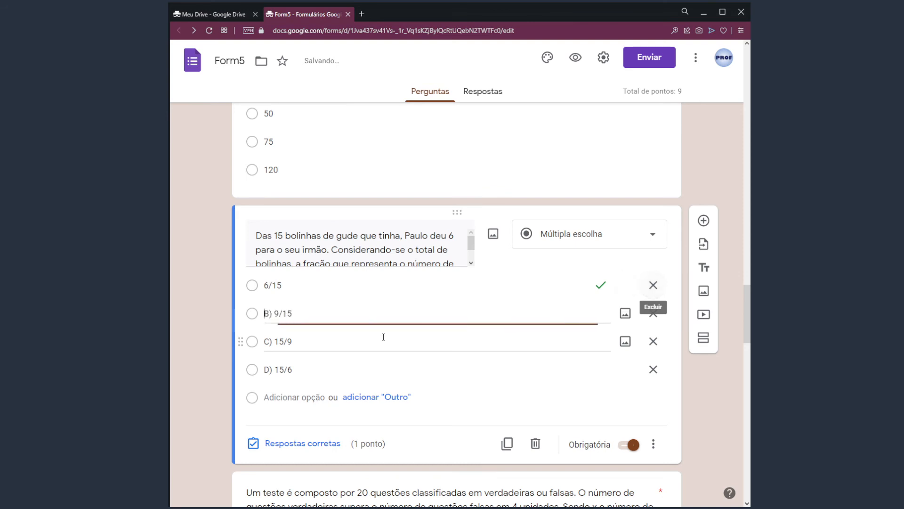
key(Delete)
key(Delete)
key(Delete)
Step: Remove the letter prefixes from the last two alternatives of the 15-marbles fraction question, leaving "15/9" and "15/6"
key(Tab)
key(Tab)
key(Tab)
key(Home)
key(Delete)
key(Delete)
key(Delete)
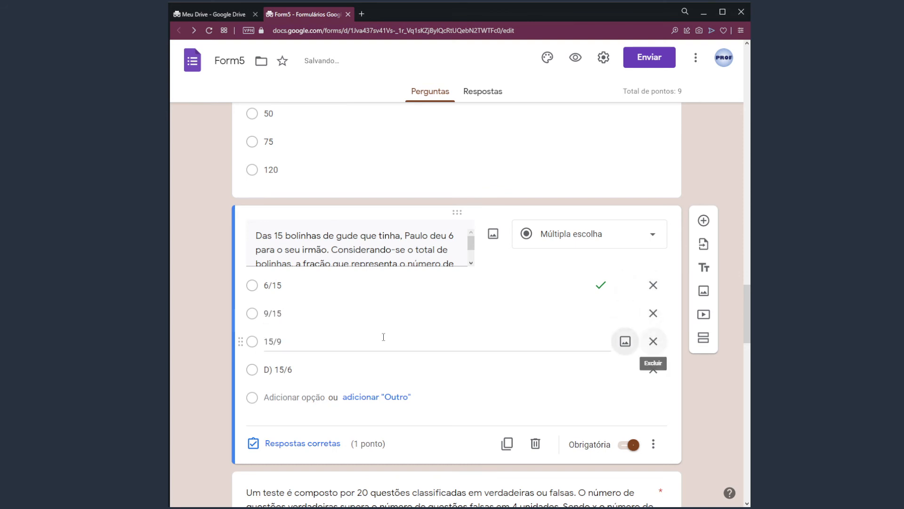
key(Tab)
key(Tab)
key(Home)
key(Delete)
key(Delete)
key(Delete)
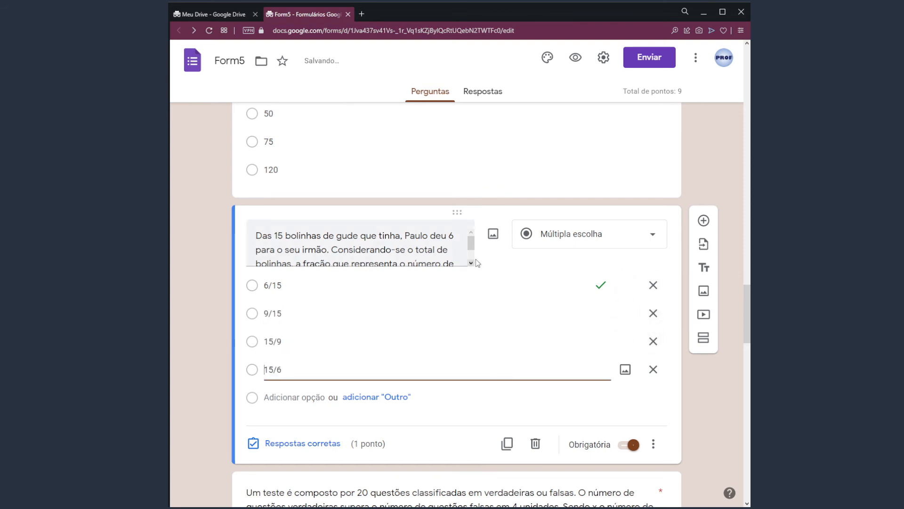
Step: Turn on random ordering of the options for the 15-marbles fraction question
click(653, 444)
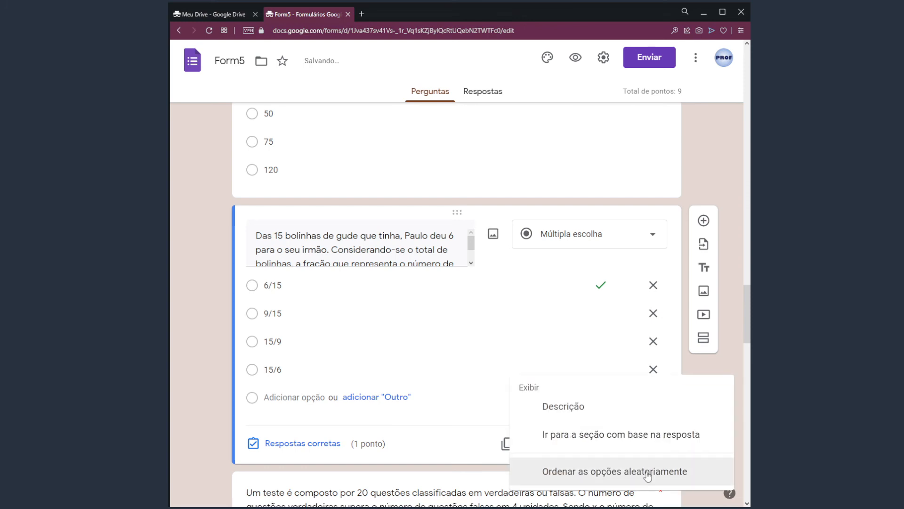
click(645, 472)
Step: Check the random option-order setting of the question about the numeric value of (b+c).h/2
drag(746, 322, 746, 307)
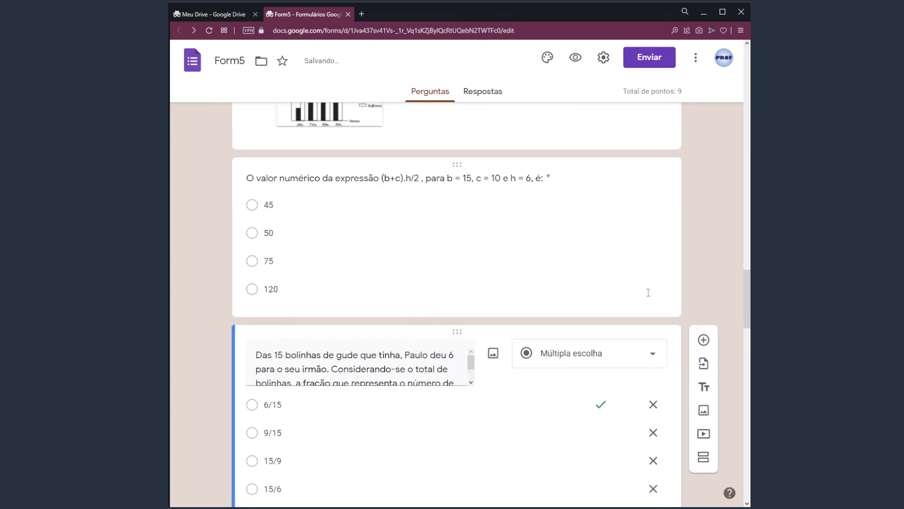
click(648, 292)
click(659, 382)
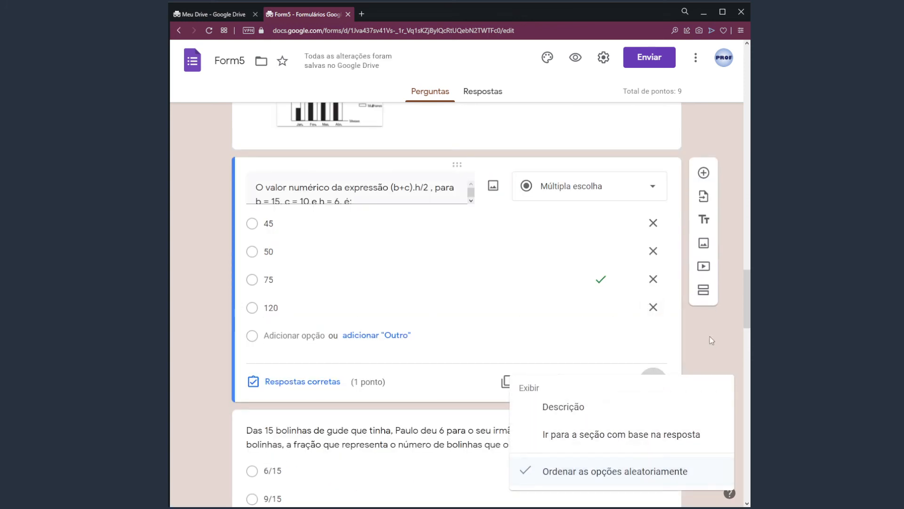
click(734, 317)
Step: Turn on random ordering of the options for the household water consumption chart question
drag(747, 304, 750, 395)
scroll(327, 351, down, 2)
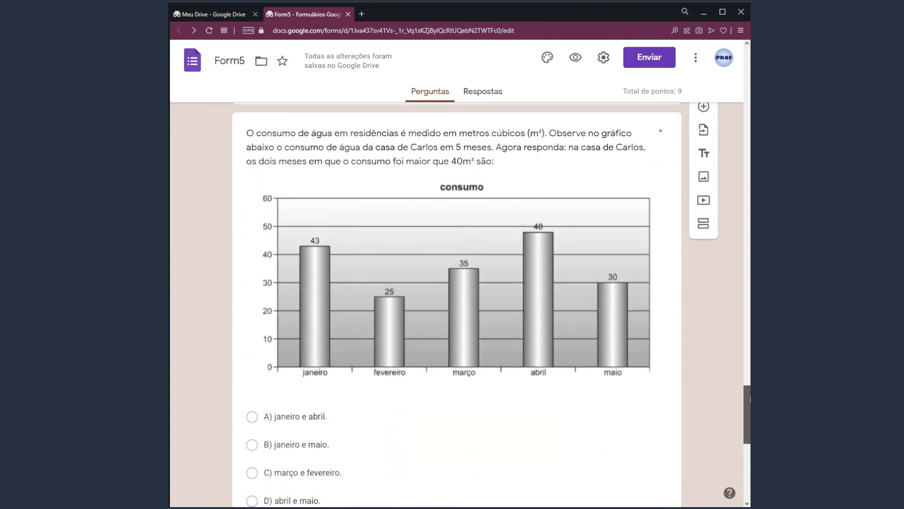
click(327, 351)
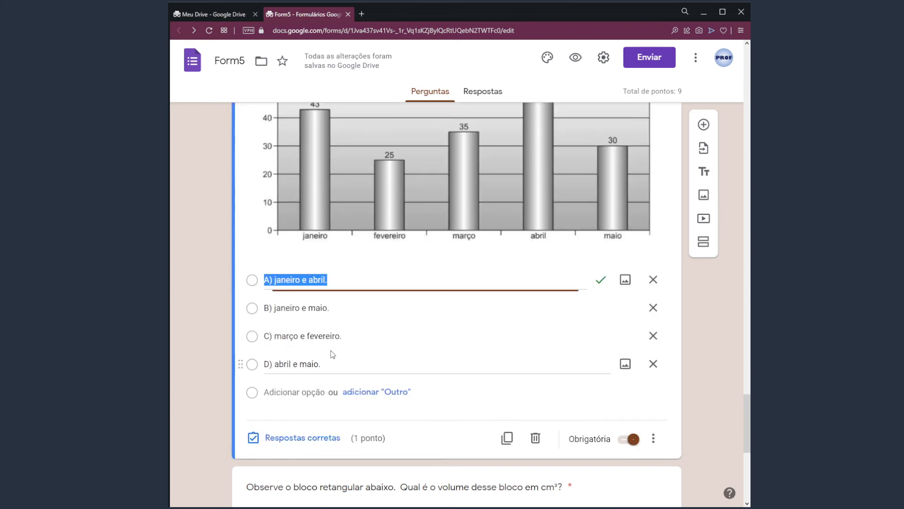
click(651, 438)
click(648, 469)
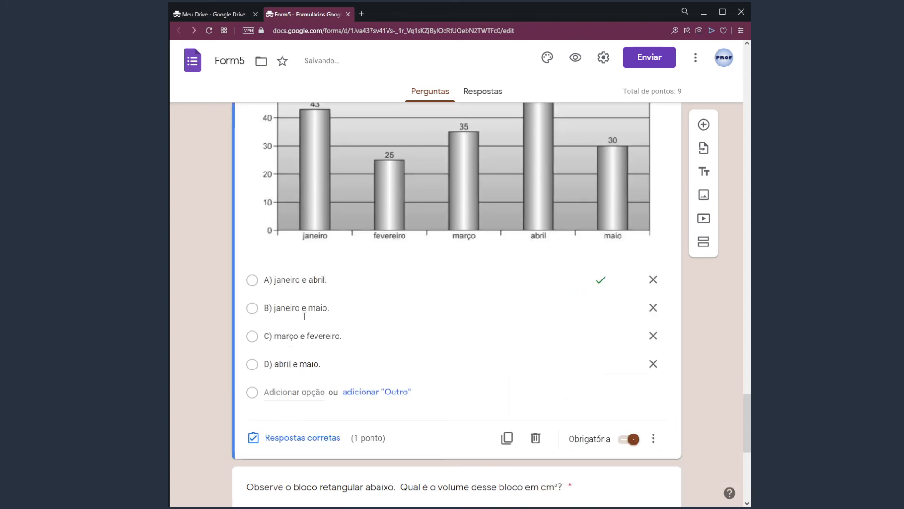
Step: Remove the letter prefixes from the first two alternatives of the water consumption question, leaving "janeiro e abril." and "janeiro e maio."
click(303, 290)
key(Home)
key(Delete)
key(Delete)
key(Delete)
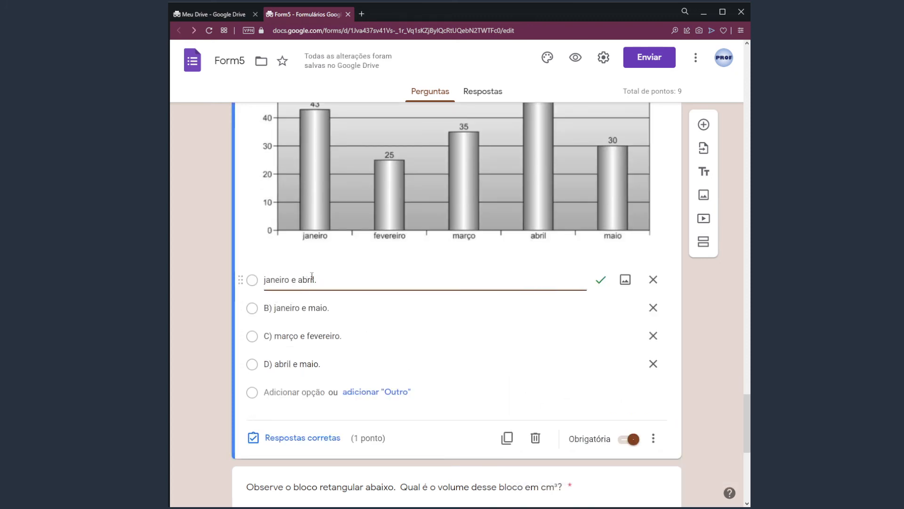
key(Tab)
key(Tab)
key(Tab)
key(Home)
key(Delete)
key(Delete)
key(Delete)
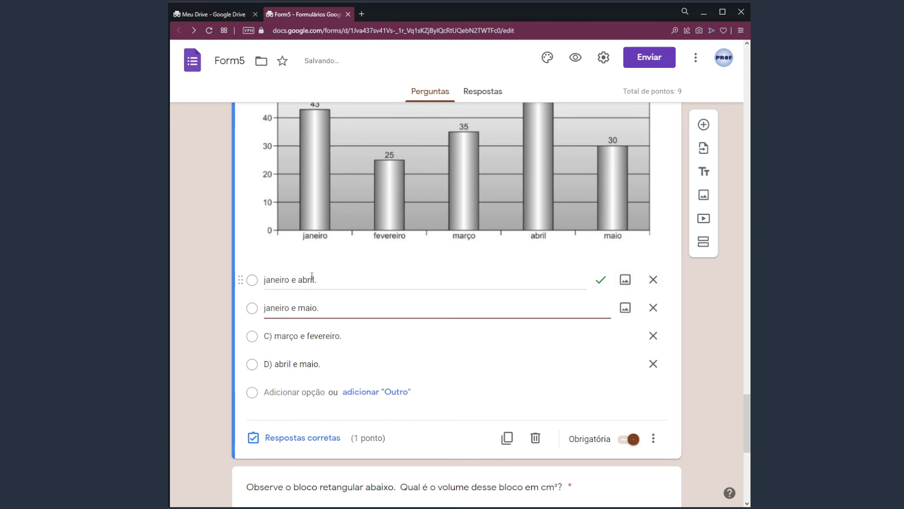
Step: Remove the letter prefixes from the last two alternatives of the water consumption question, leaving "março e fevereiro." and "abril e maio."
key(Tab)
key(Tab)
key(Tab)
key(Home)
key(Delete)
key(Delete)
key(Delete)
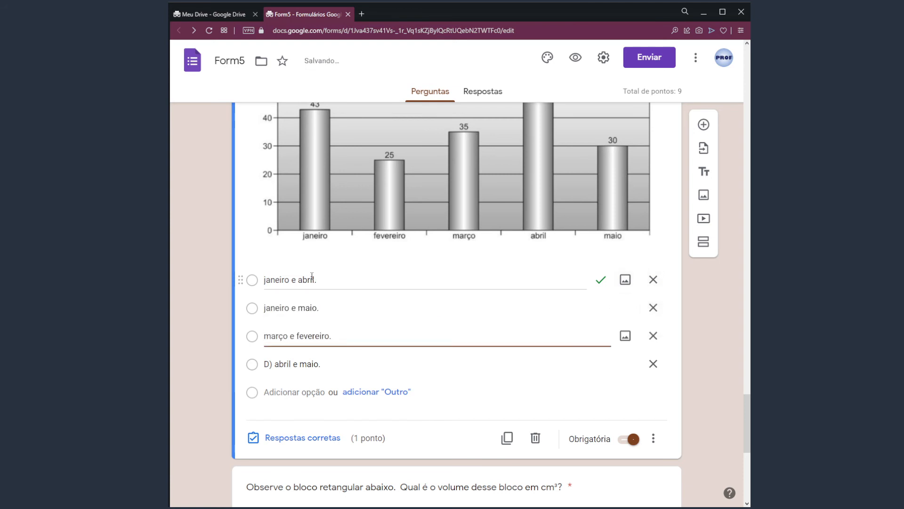
key(Tab)
key(Tab)
key(Tab)
key(Home)
key(Delete)
key(Delete)
key(Delete)
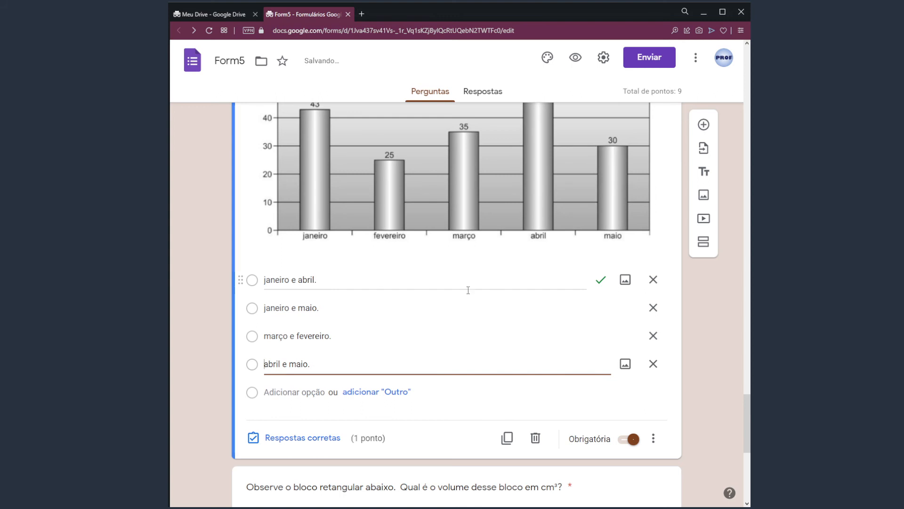
Step: Turn on random ordering of the options for the rectangular block volume question
drag(744, 408, 737, 457)
click(322, 358)
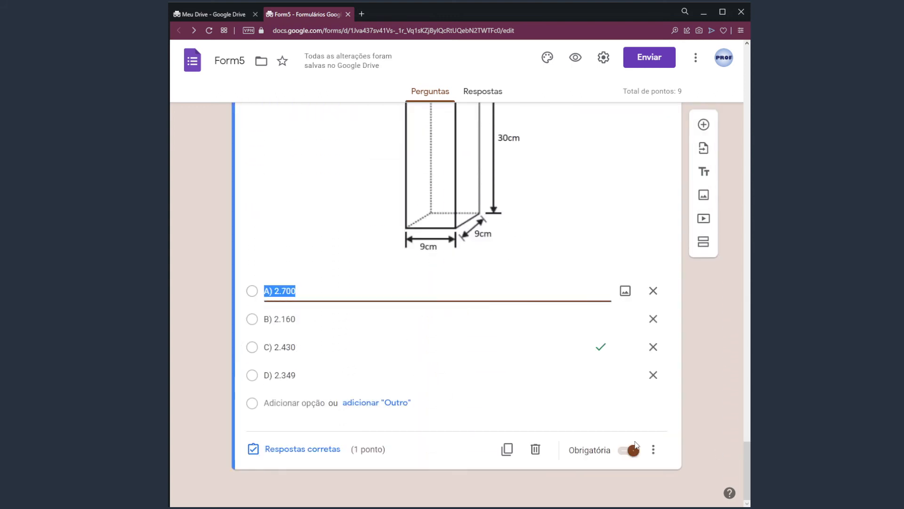
click(653, 449)
click(626, 470)
Step: Rewrite the first two alternatives of the block volume question without letters, as "2.700" and "2.160"
triple_click(282, 291)
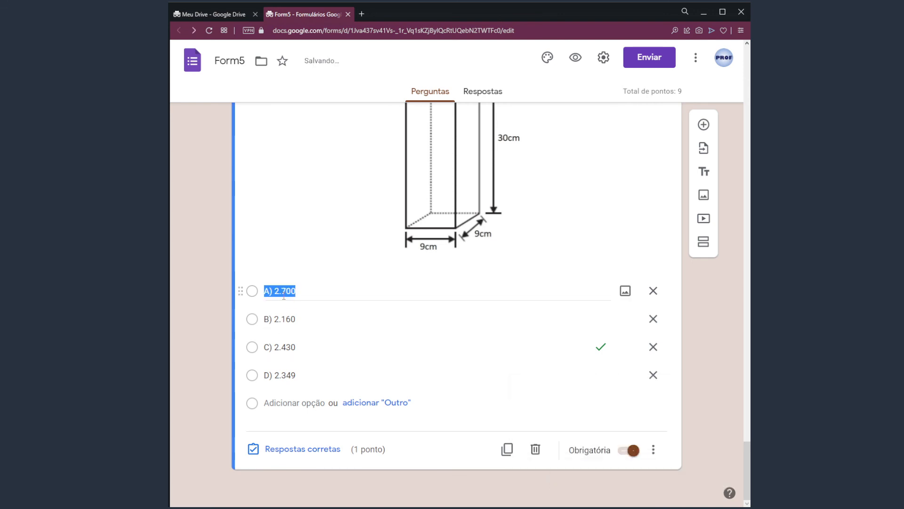
text(2.700)
key(Tab)
key(Tab)
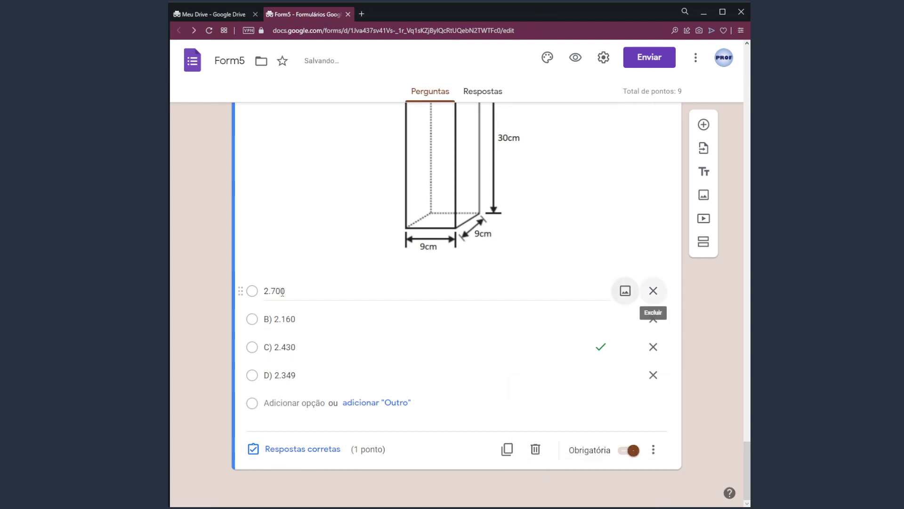
key(Tab)
text(2.160)
Step: Remove the letter prefixes from the last two alternatives of the block volume question, leaving "2.430" and "2.349"
key(Tab)
key(Tab)
key(Tab)
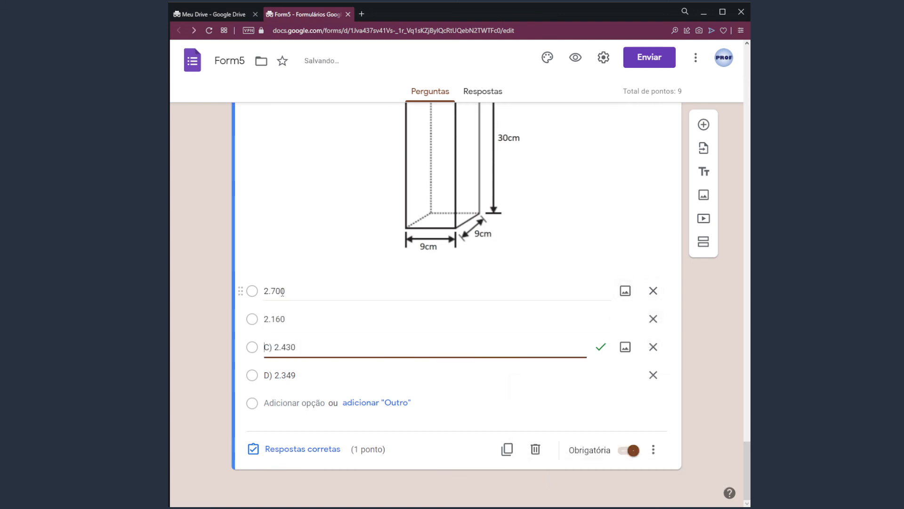
text(2.430)
key(Tab)
key(Tab)
key(Tab)
key(Home)
key(Delete)
key(Delete)
key(Delete)
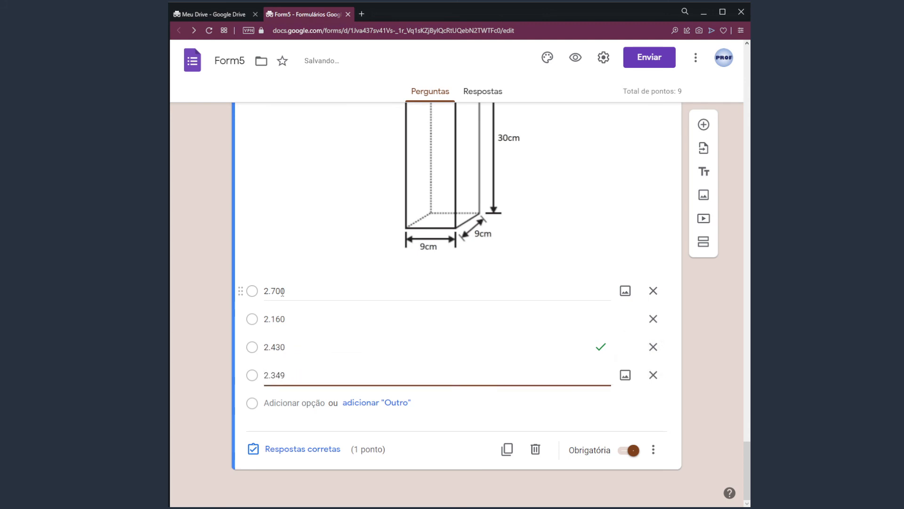
Step: Check the random option-order setting of the block volume question
click(654, 450)
click(716, 347)
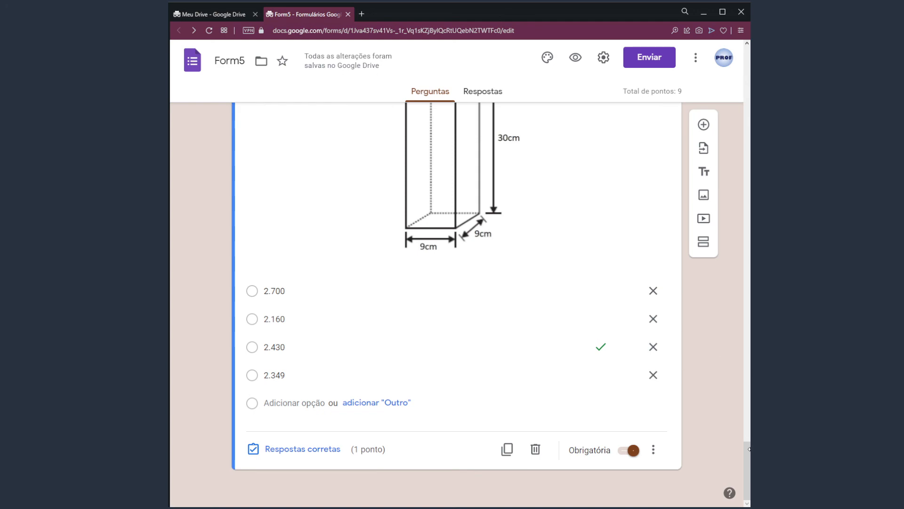
Step: Preview the exam form and examine the order of the lettered chart alternatives in the unemployment table question
drag(749, 449, 745, 55)
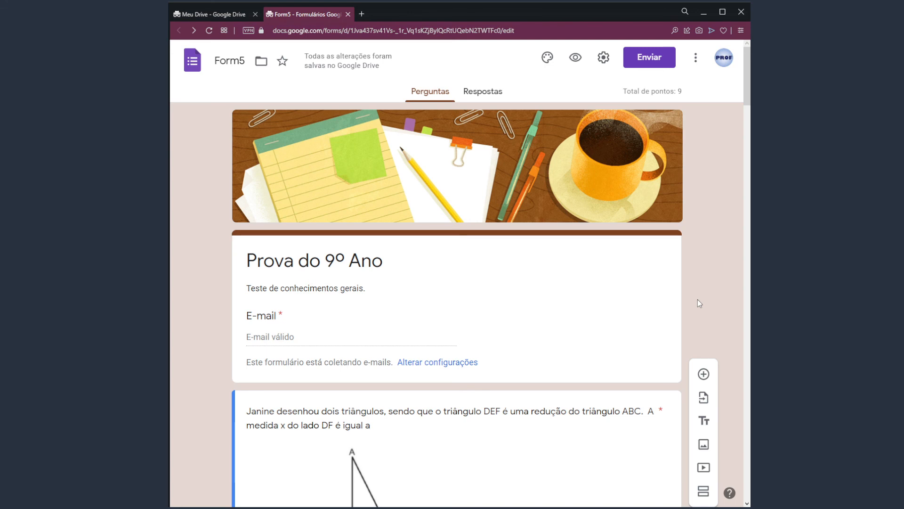
click(577, 62)
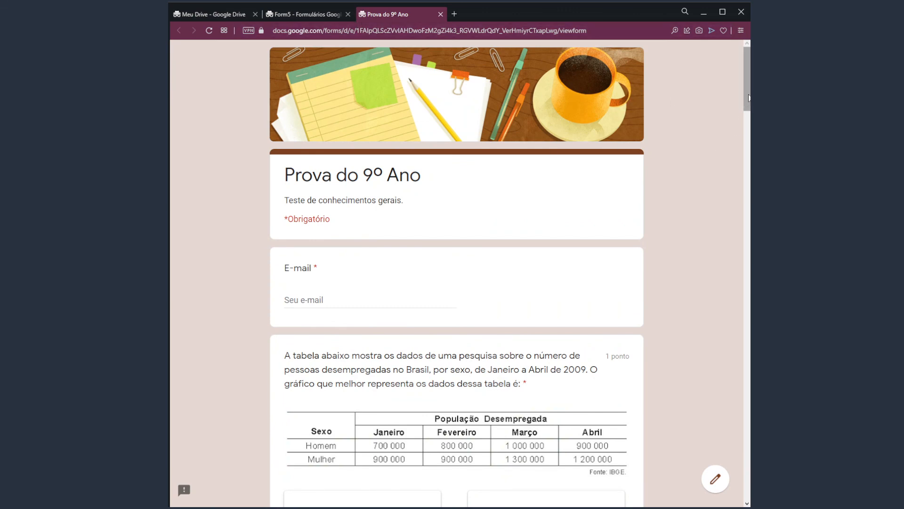
scroll(380, 279, down, 6)
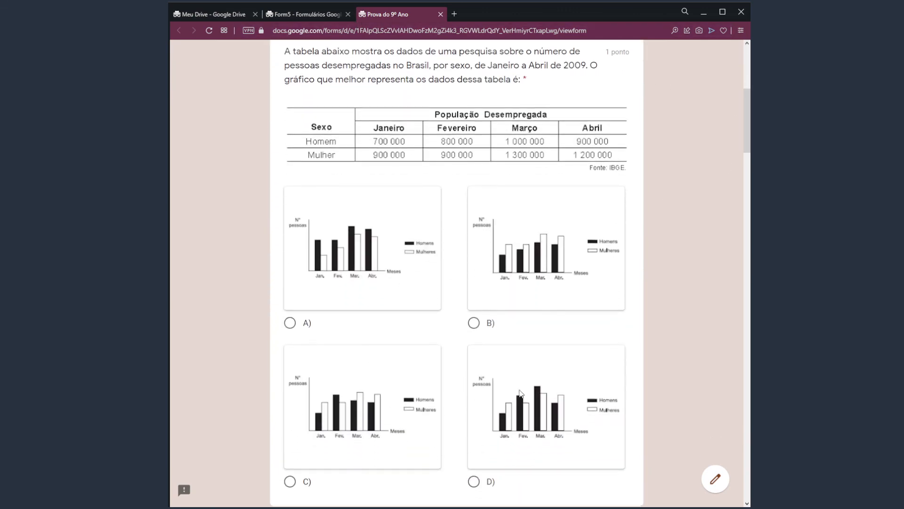
Step: Go through the shuffled alternatives of the (b+c).h/2 question in the preview, ending with 75 selected
scroll(650, 174, down, 8)
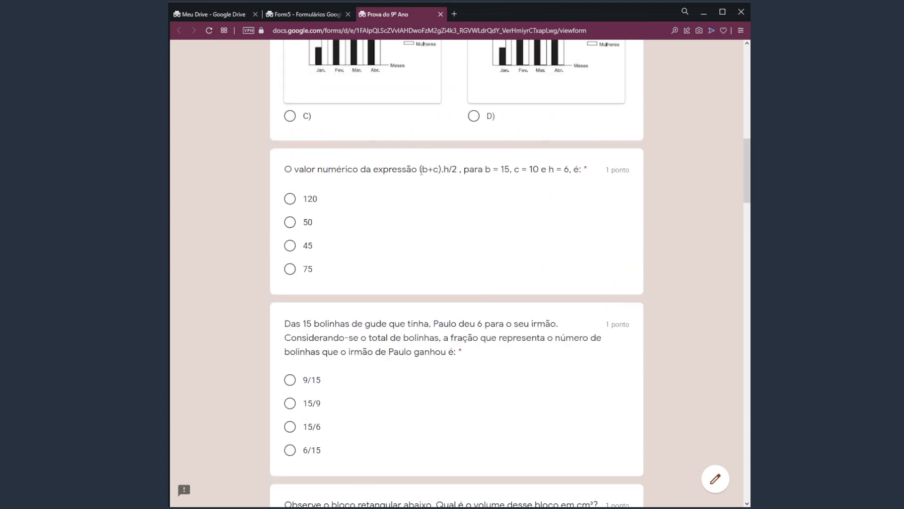
drag(361, 170, 513, 169)
key(alt+Tab)
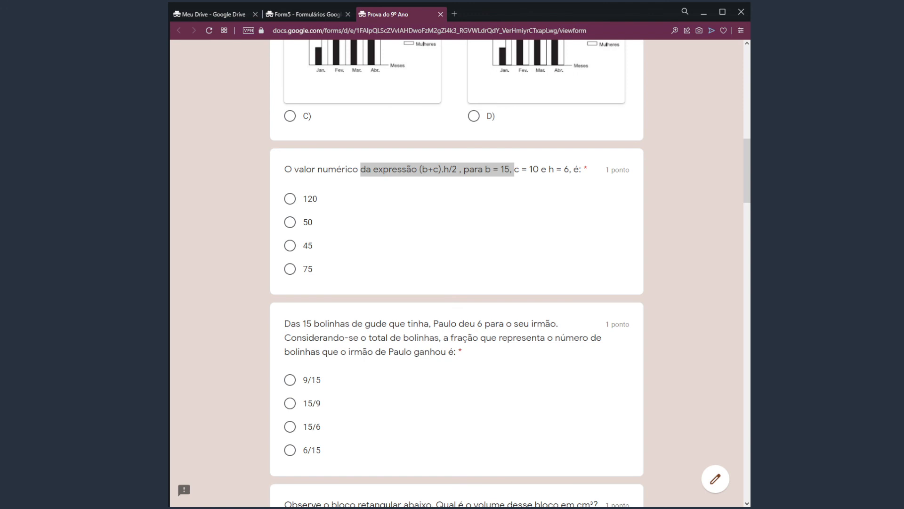
double_click(310, 198)
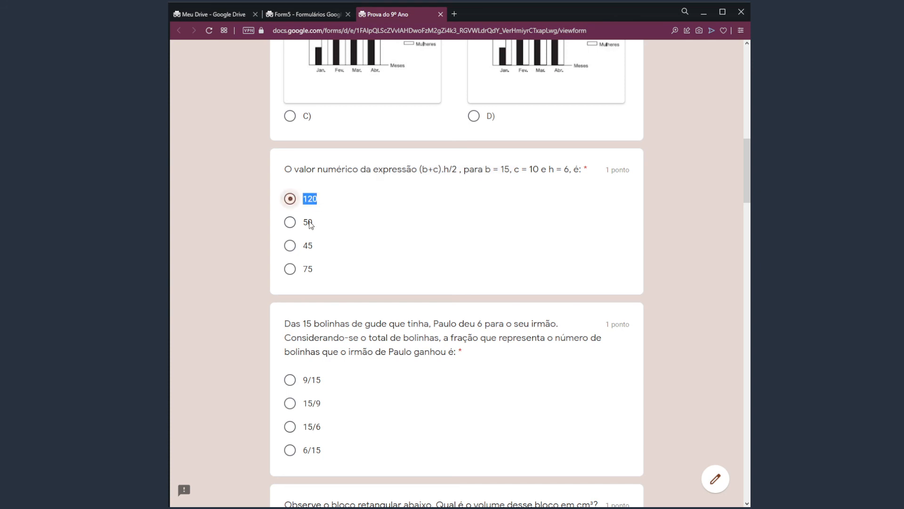
double_click(307, 223)
double_click(308, 245)
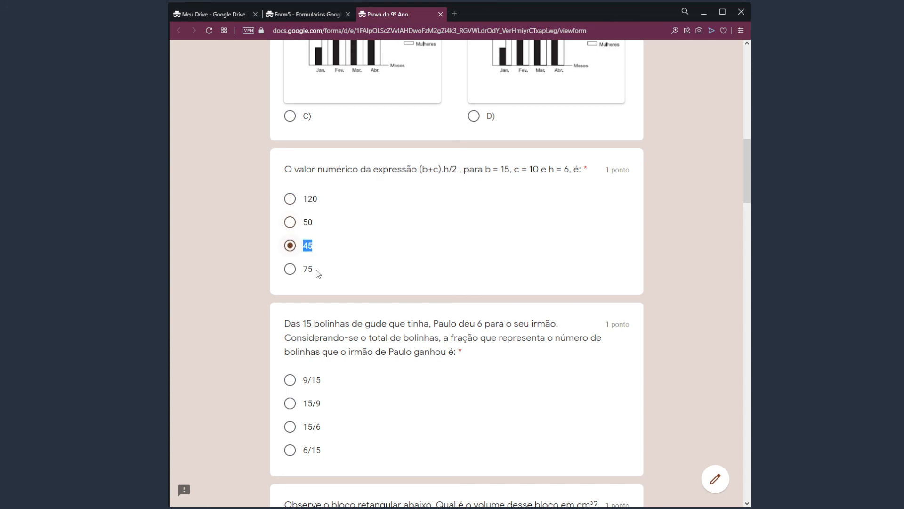
double_click(306, 269)
key(alt+Tab)
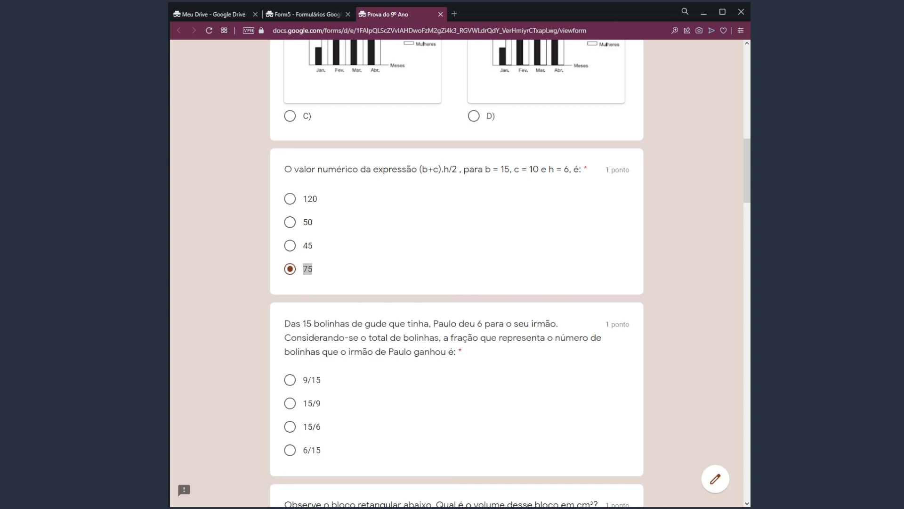
Step: Go through the shuffled alternatives of the 15-marbles question, ending with 6/15 selected, and close the form preview
click(314, 383)
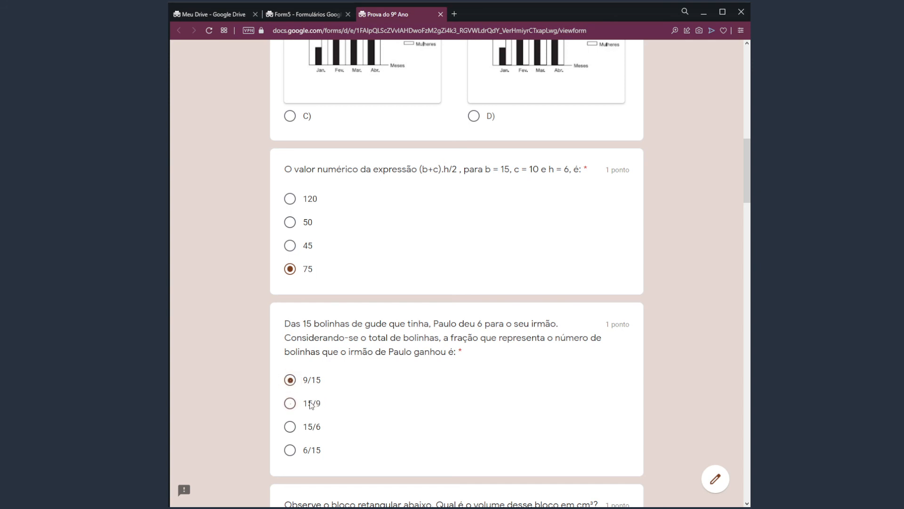
click(312, 405)
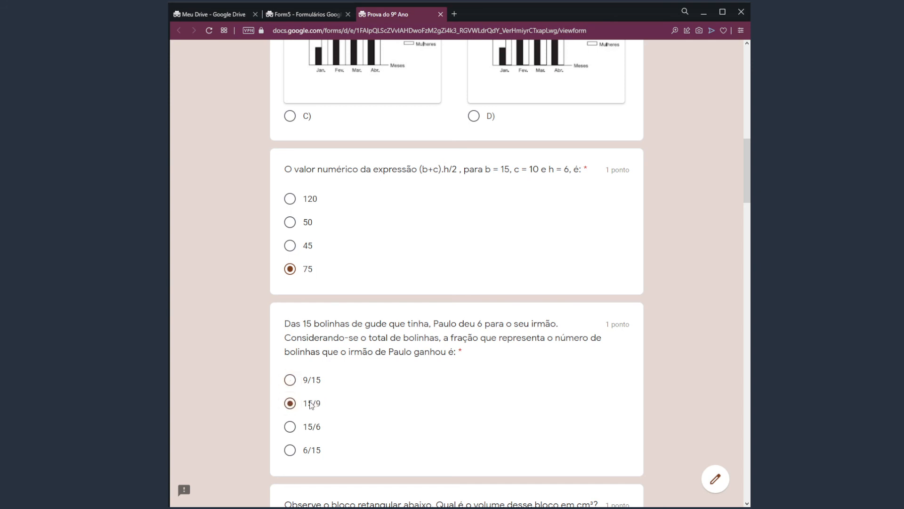
click(318, 430)
click(314, 452)
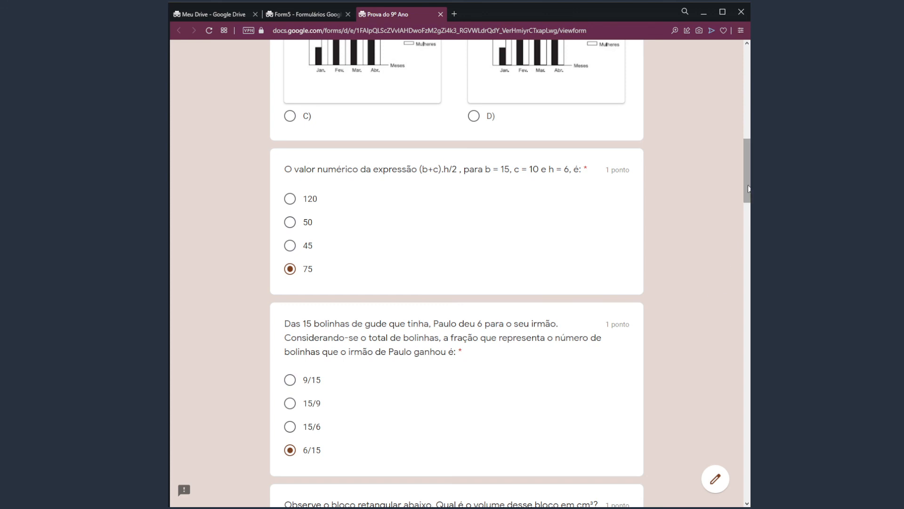
drag(741, 186, 748, 89)
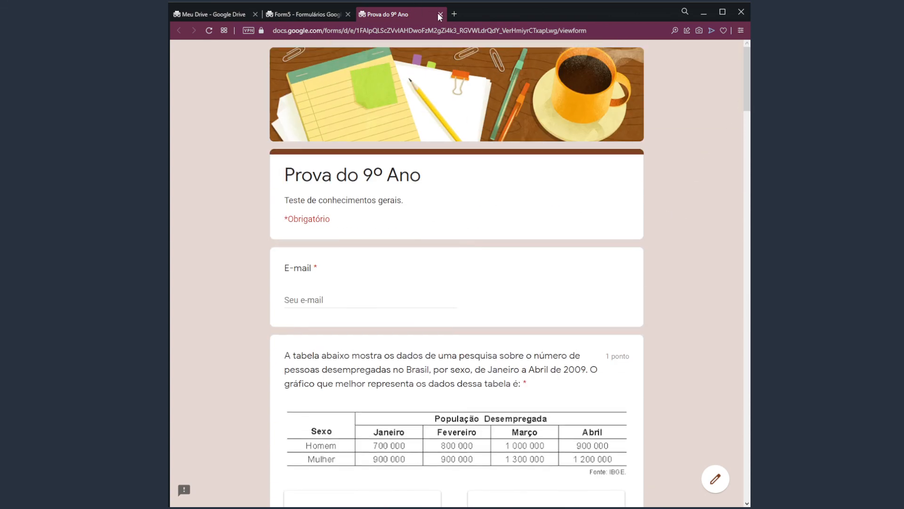
key(ctrl+w)
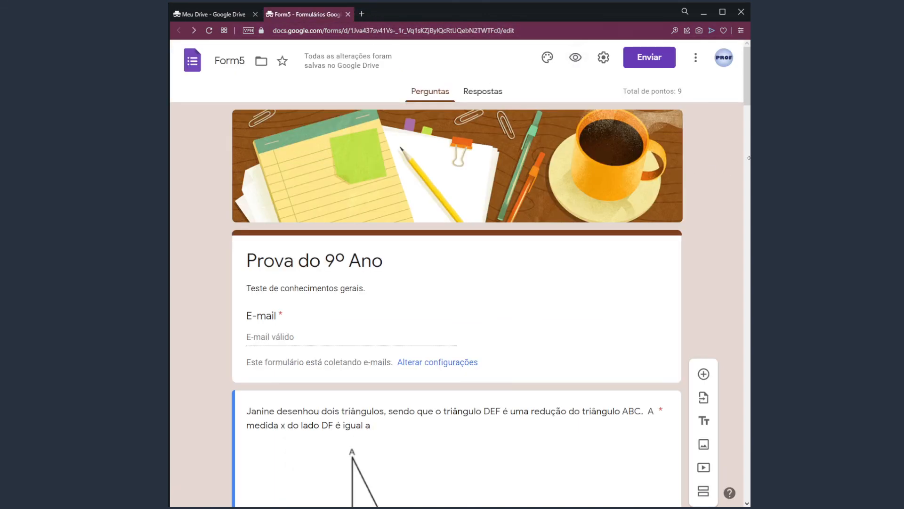
click(696, 58)
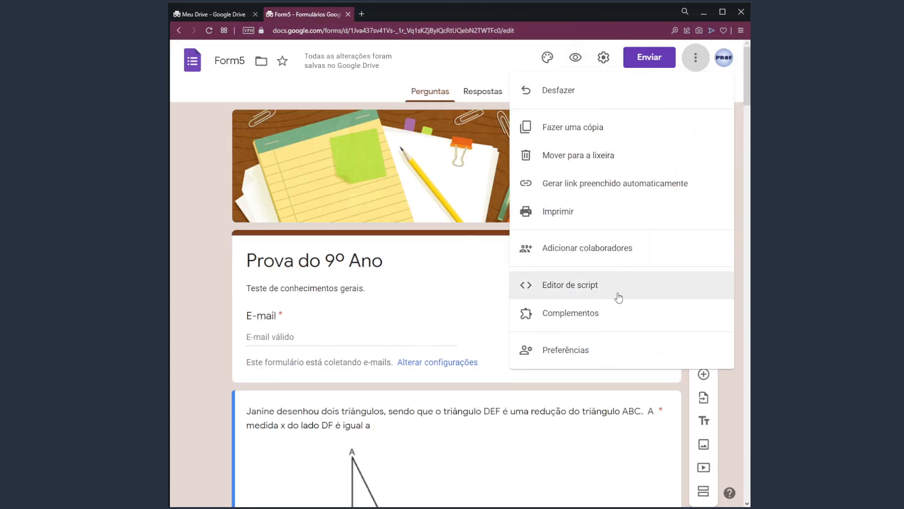
click(722, 392)
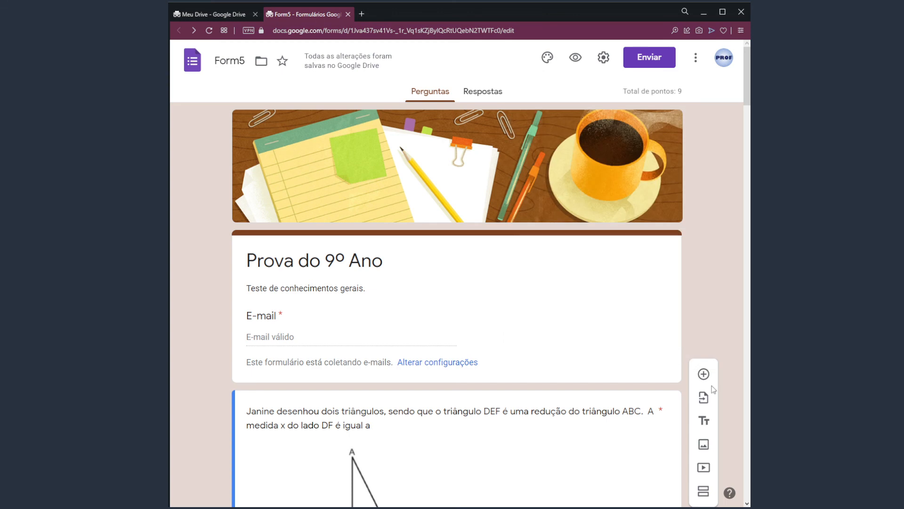